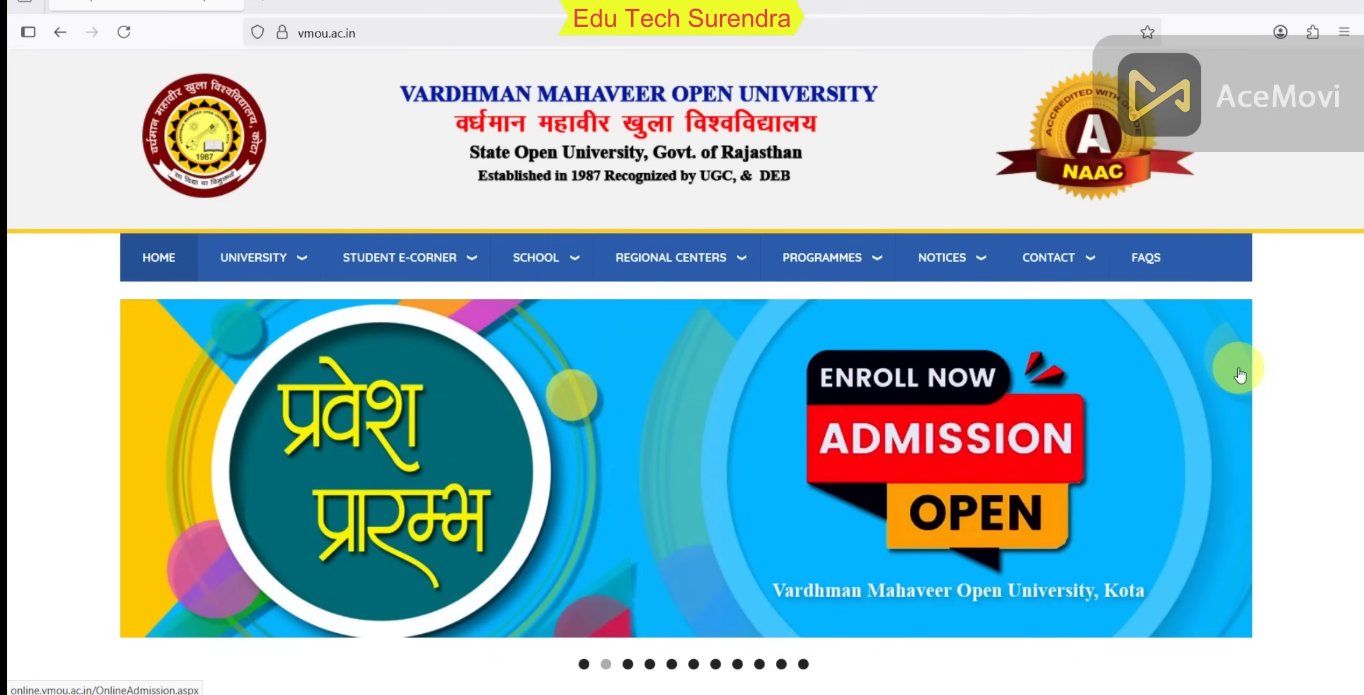
# Open the Vardhman Mahaveer Open University website from the Google results and go to its Online Services page.
pyautogui.hotkey('ctrl', 'Tab')
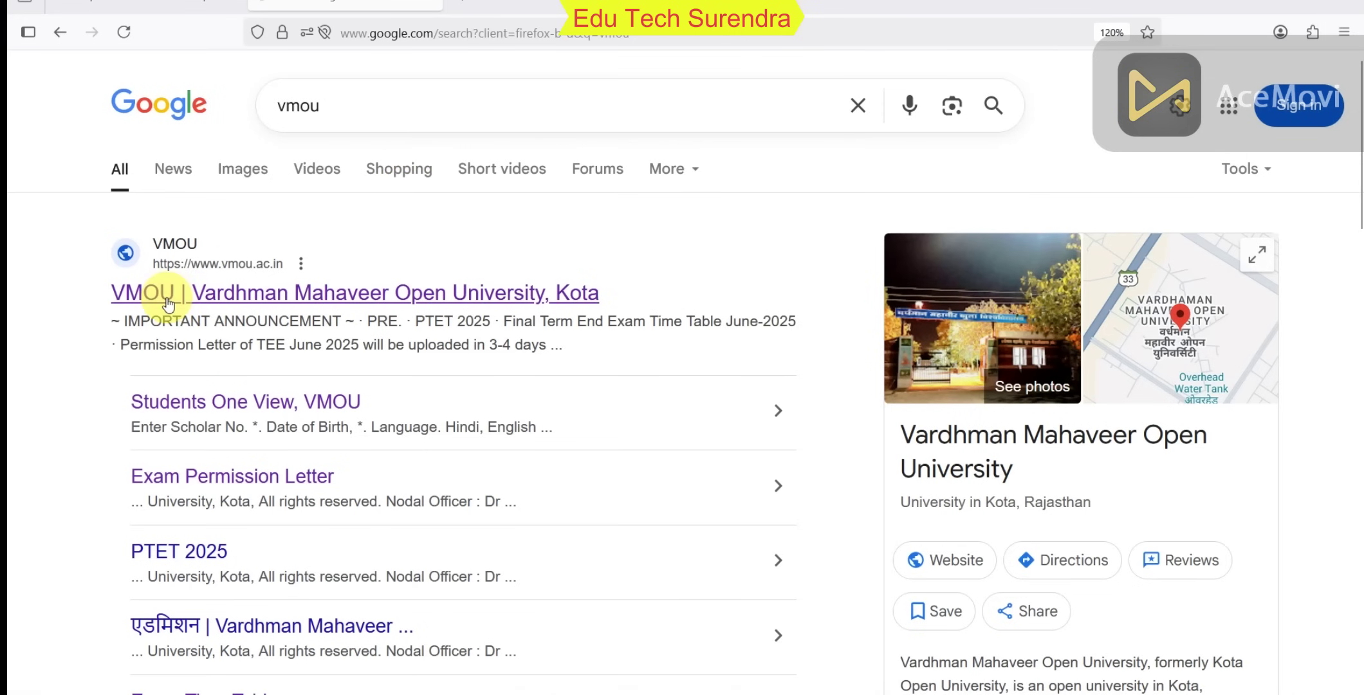
pyautogui.click(359, 295)
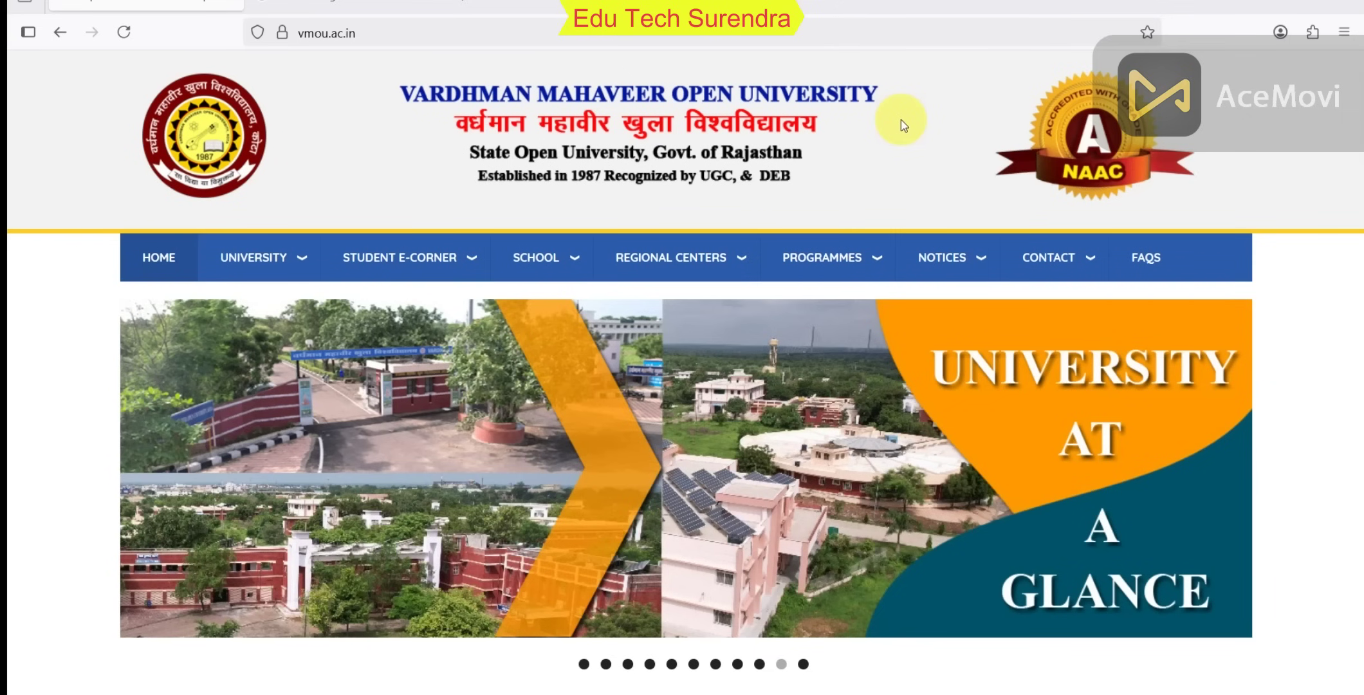
pyautogui.scroll(-5, 903, 126)
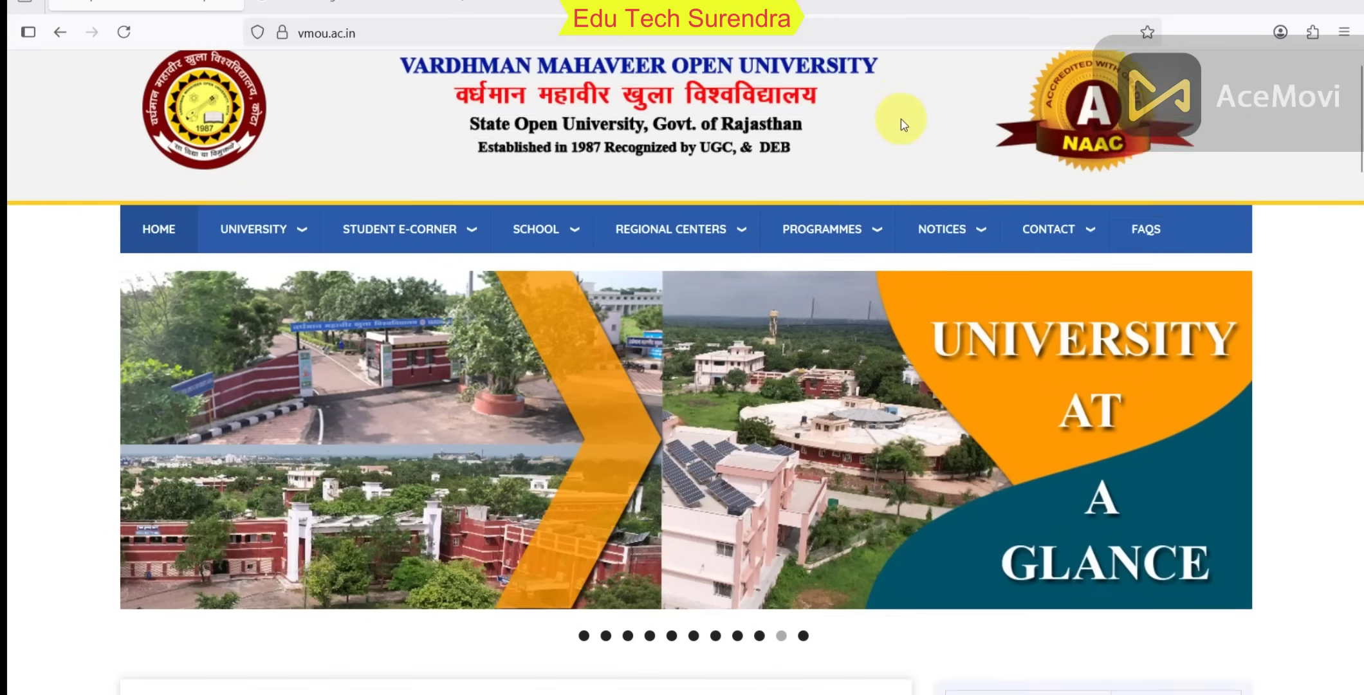
pyautogui.scroll(-15, 902, 125)
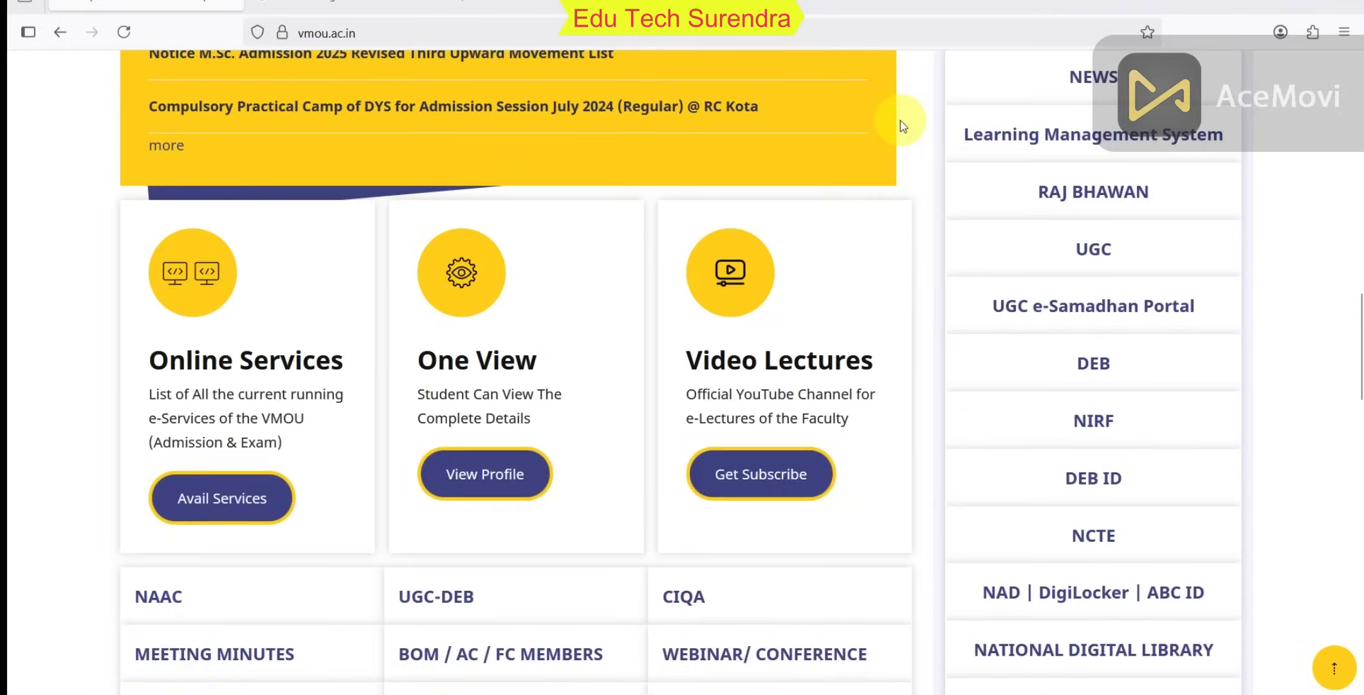
pyautogui.scroll(4, 901, 142)
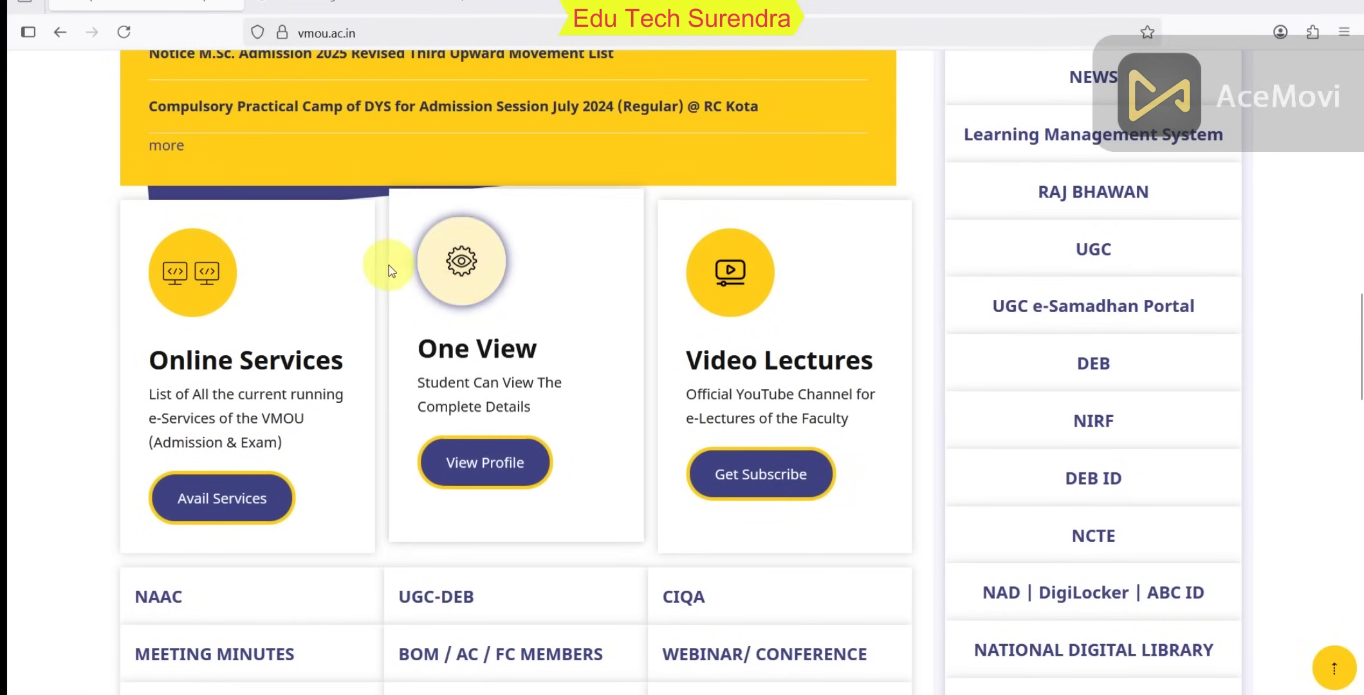
pyautogui.click(222, 497)
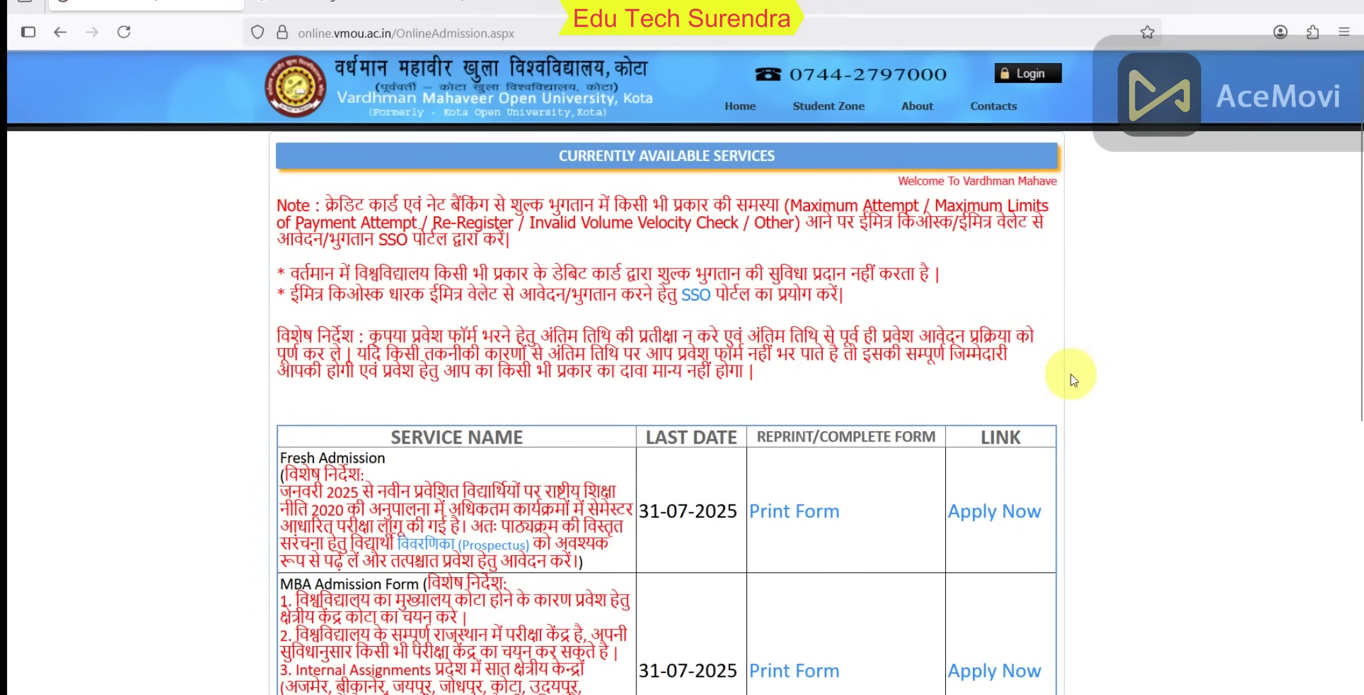
# Start a Fresh Admission application and accept the general instructions and applicant declaration.
pyautogui.scroll(-3, 1072, 374)
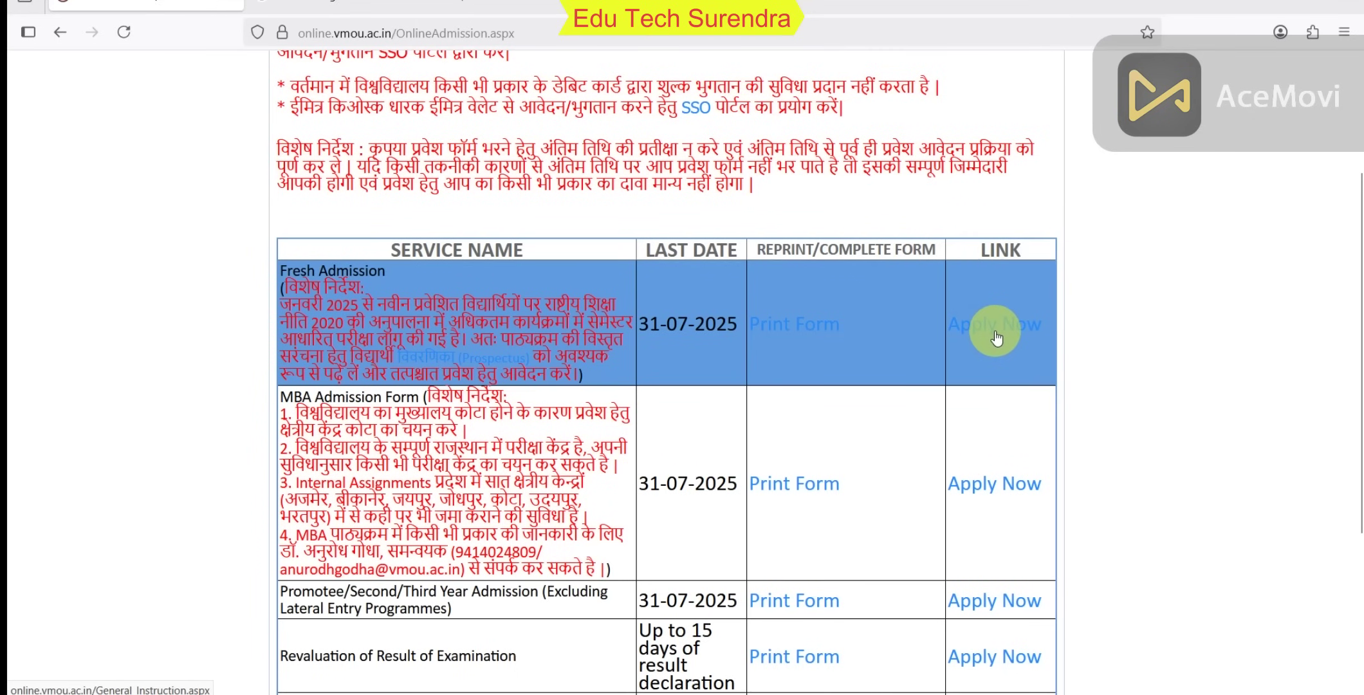
pyautogui.click(996, 338)
pyautogui.moveTo(460, 239); pyautogui.dragTo(665, 251)
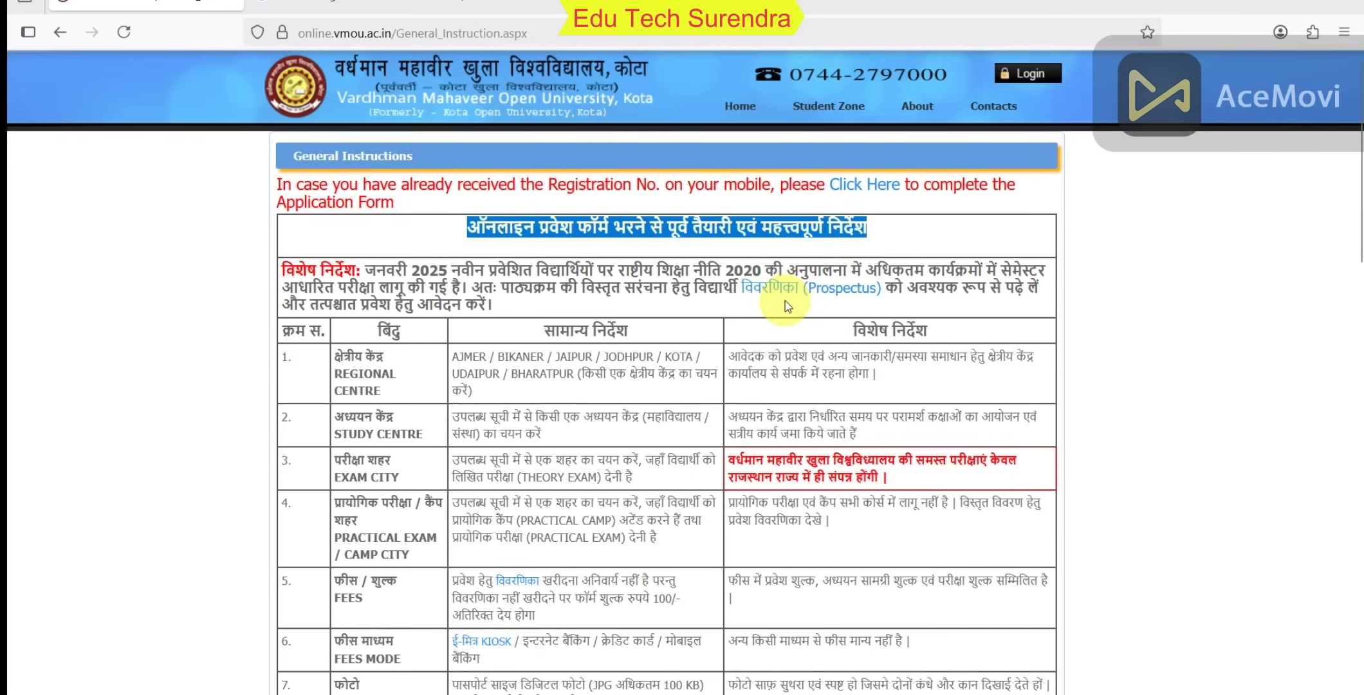
pyautogui.scroll(-15, 700, 273)
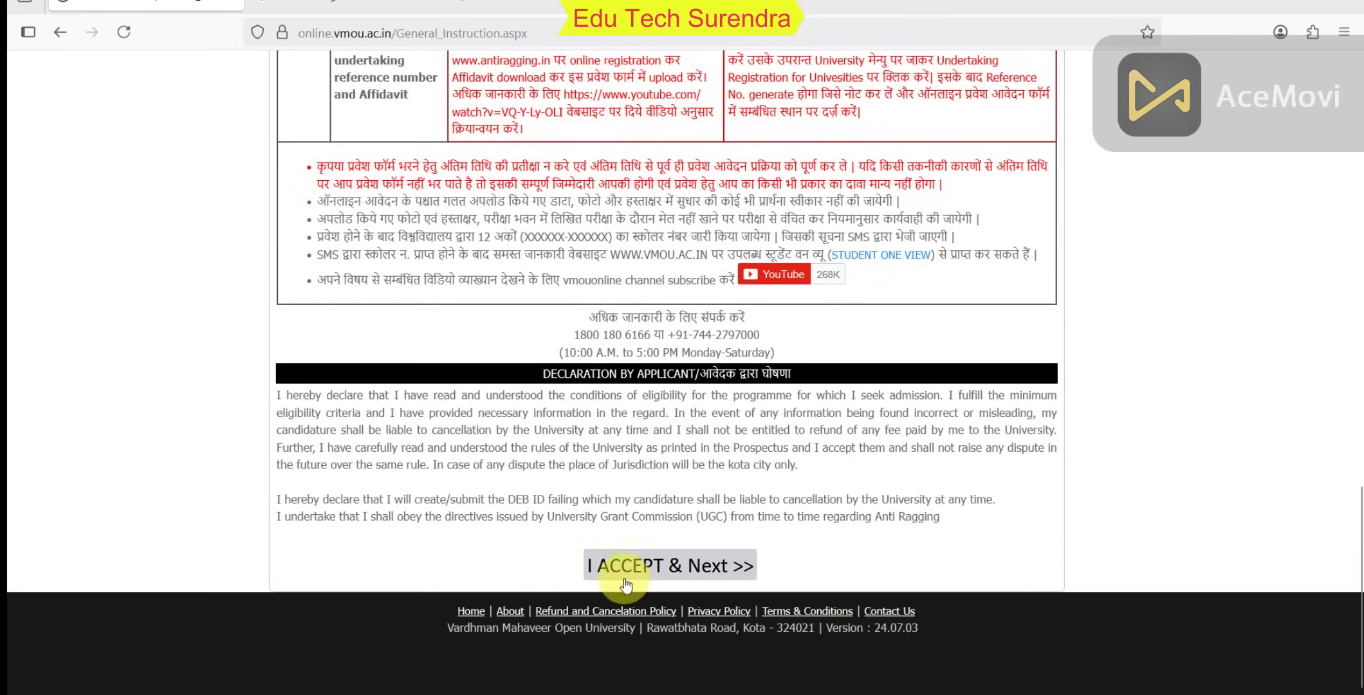
pyautogui.click(650, 569)
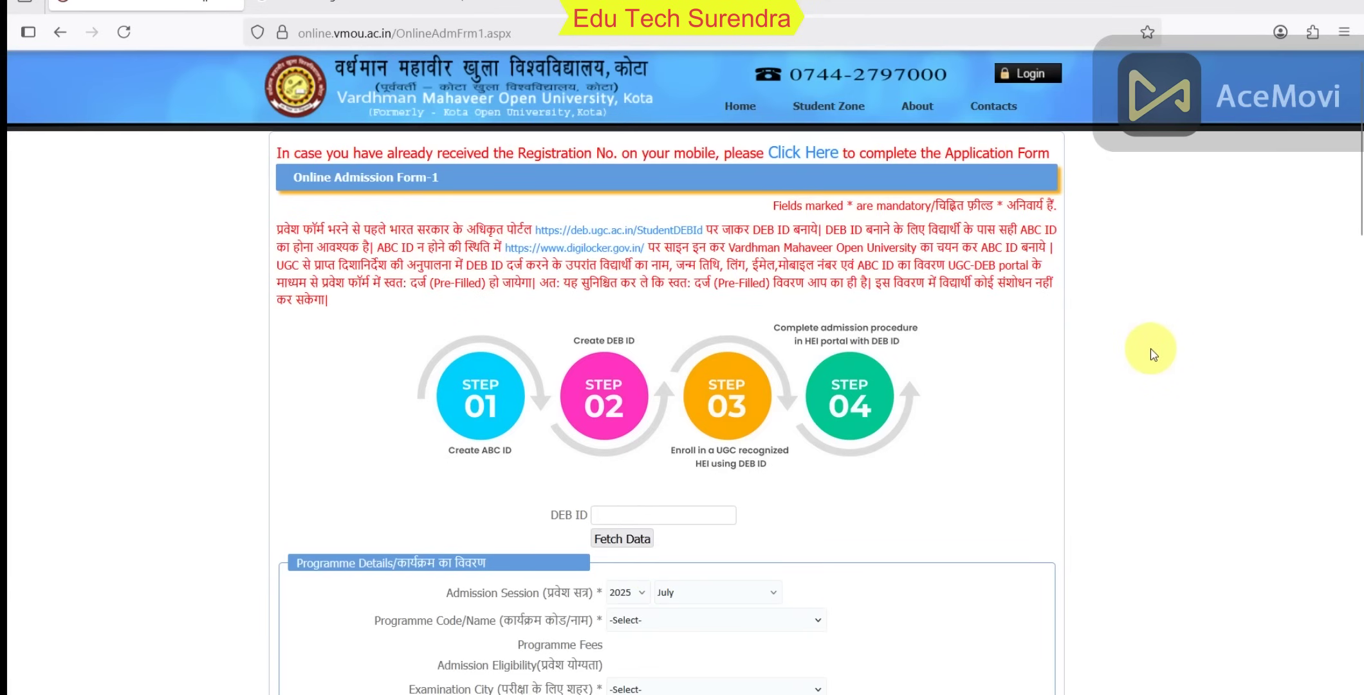
# Examine Online Admission Form-1, from the DEB ID field through the programme, admission, bank account and personal details sections.
pyautogui.keyDown('ctrl'); pyautogui.scroll(1, 994, 418); pyautogui.keyUp('ctrl')
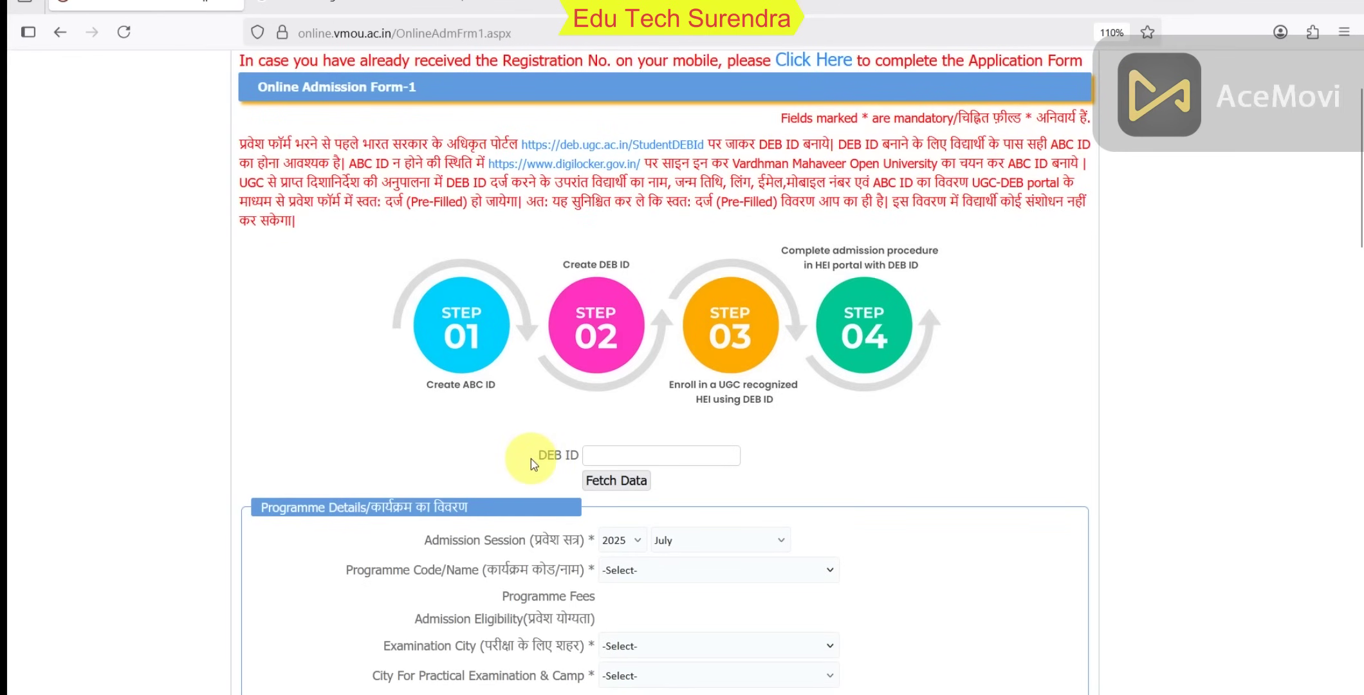
pyautogui.moveTo(531, 458); pyautogui.dragTo(573, 466)
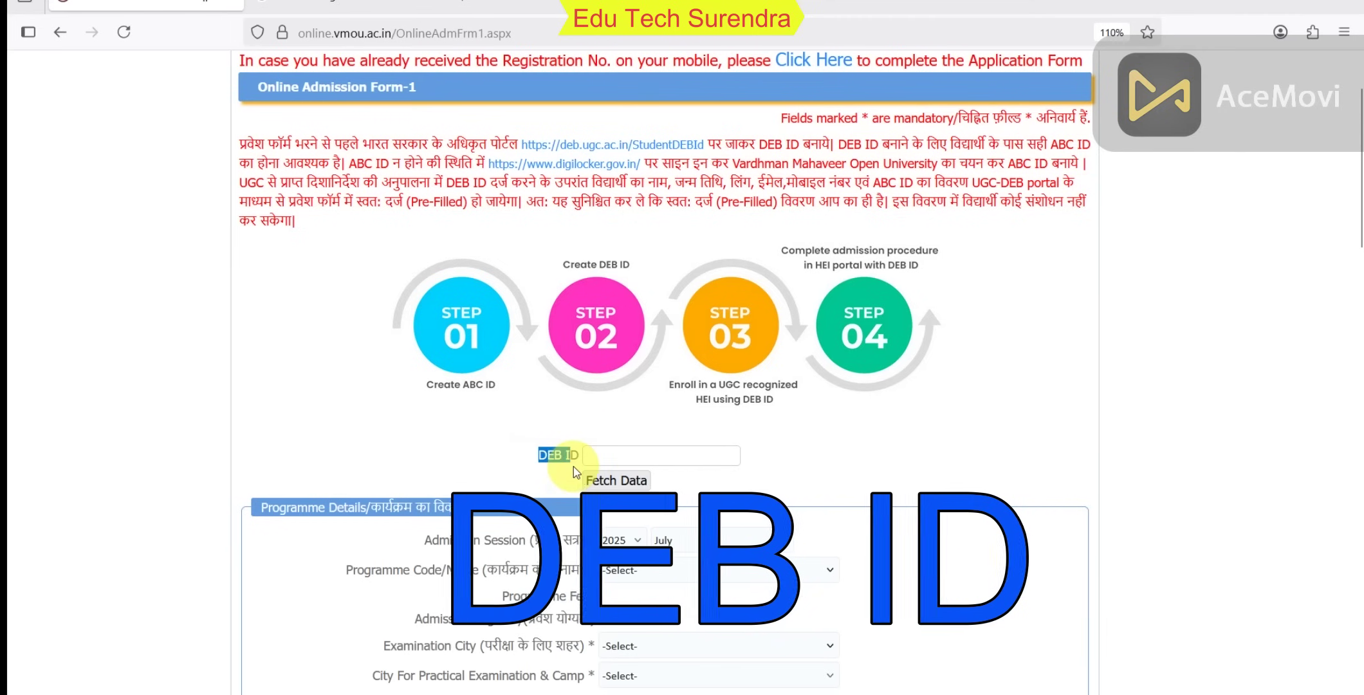
pyautogui.click(432, 451)
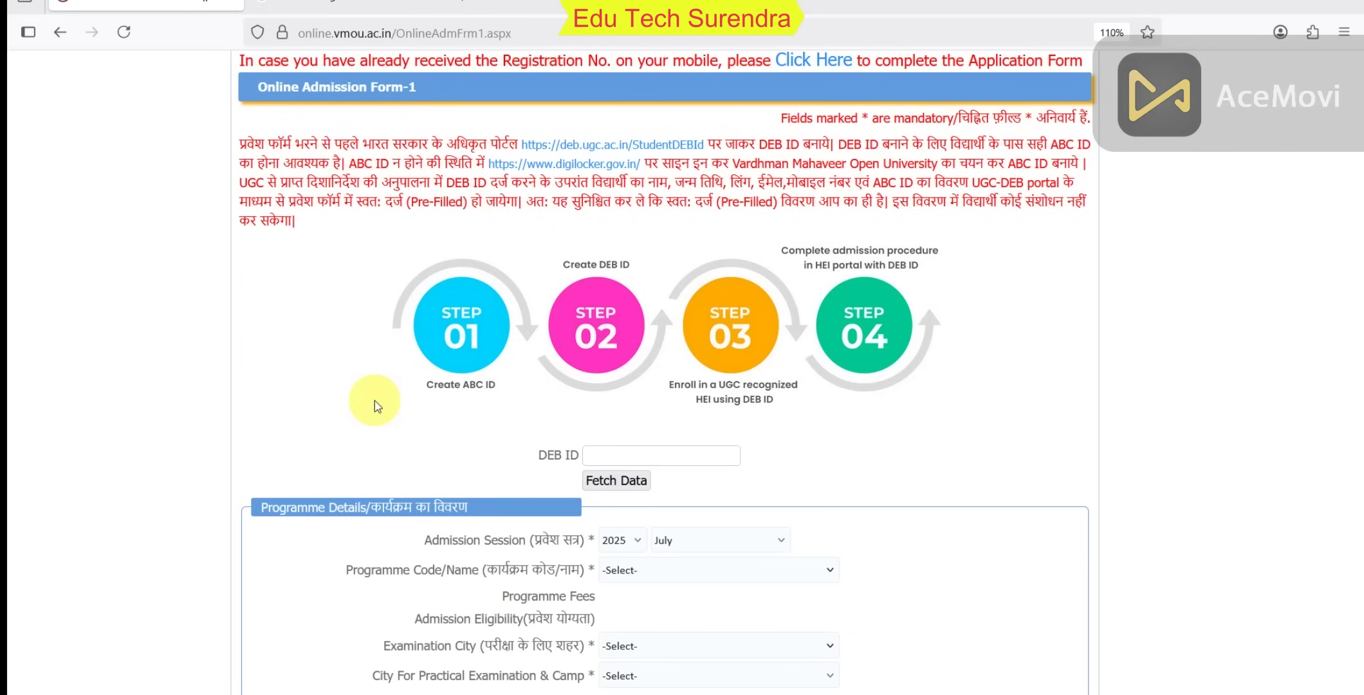
pyautogui.scroll(-5, 374, 401)
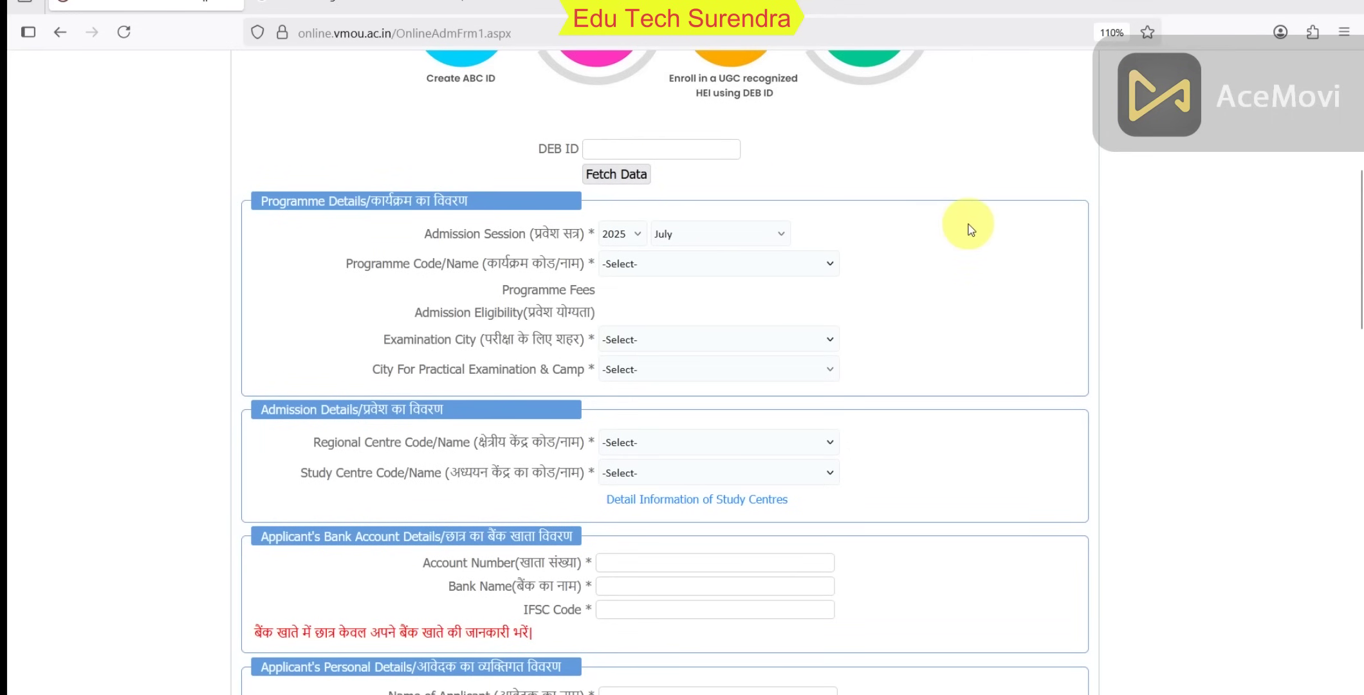
pyautogui.scroll(-8, 721, 262)
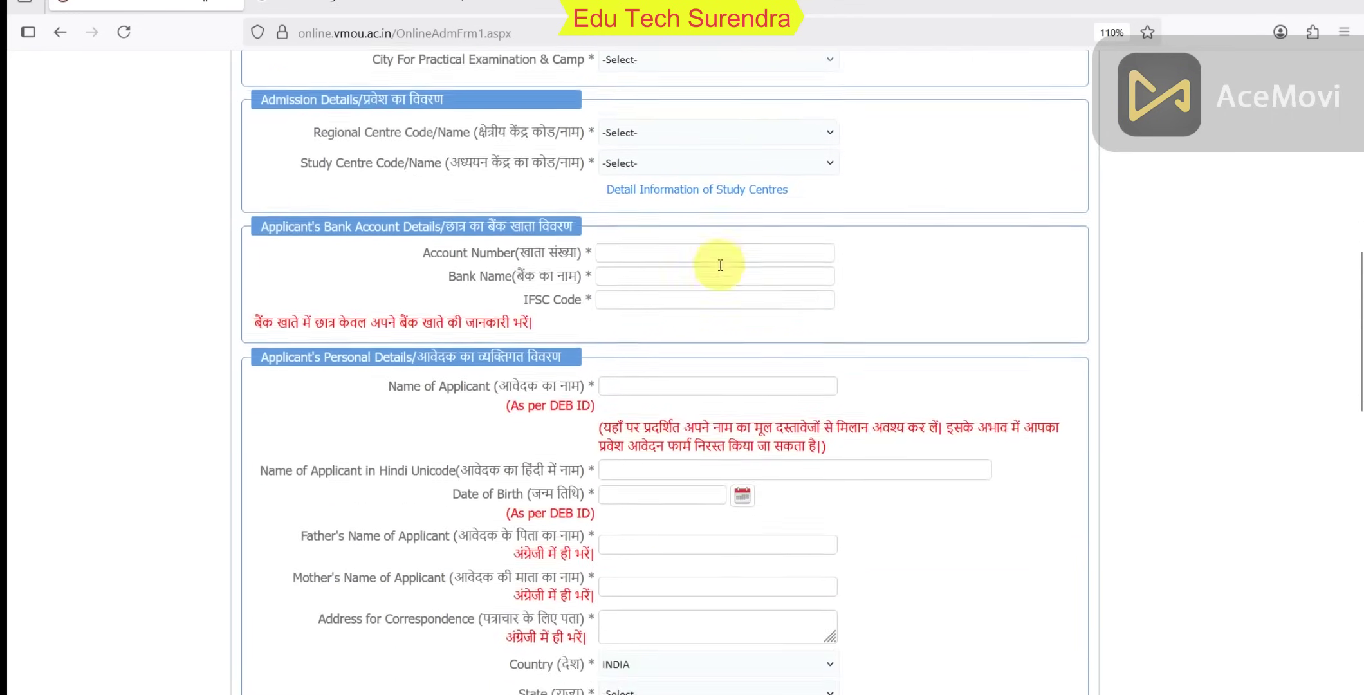
pyautogui.scroll(5, 720, 267)
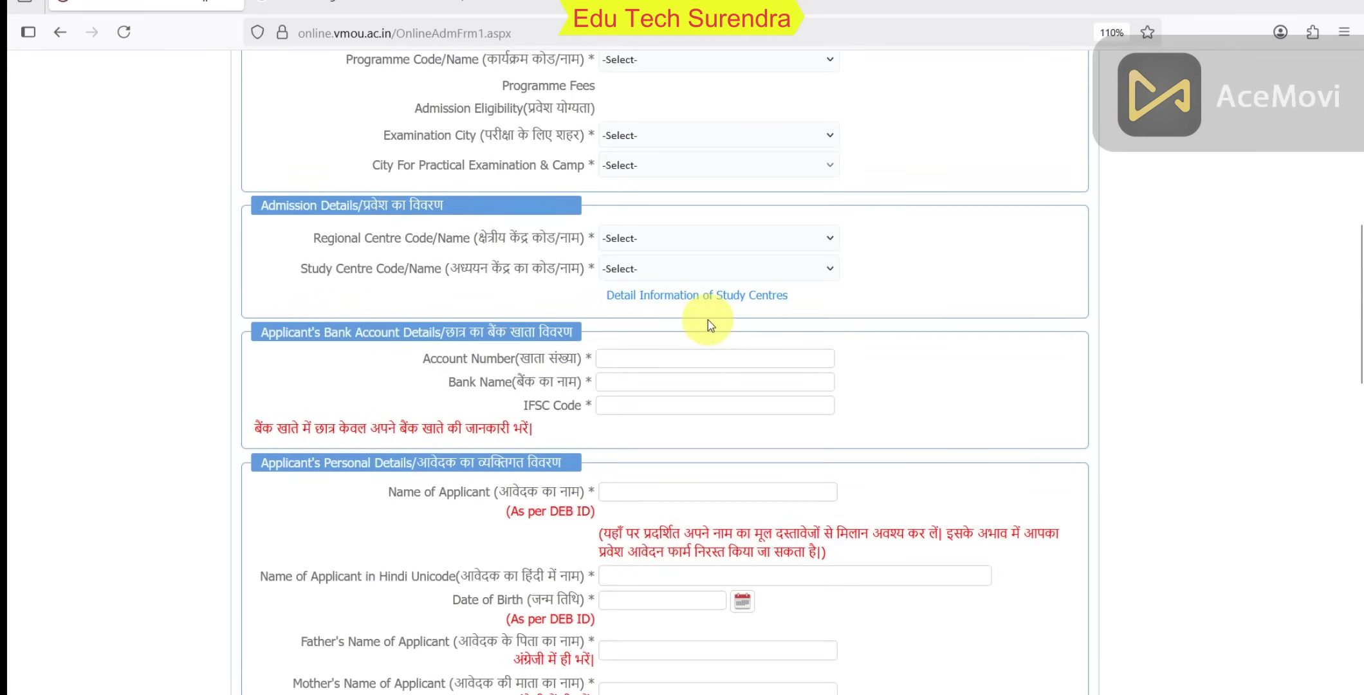
pyautogui.scroll(3, 708, 320)
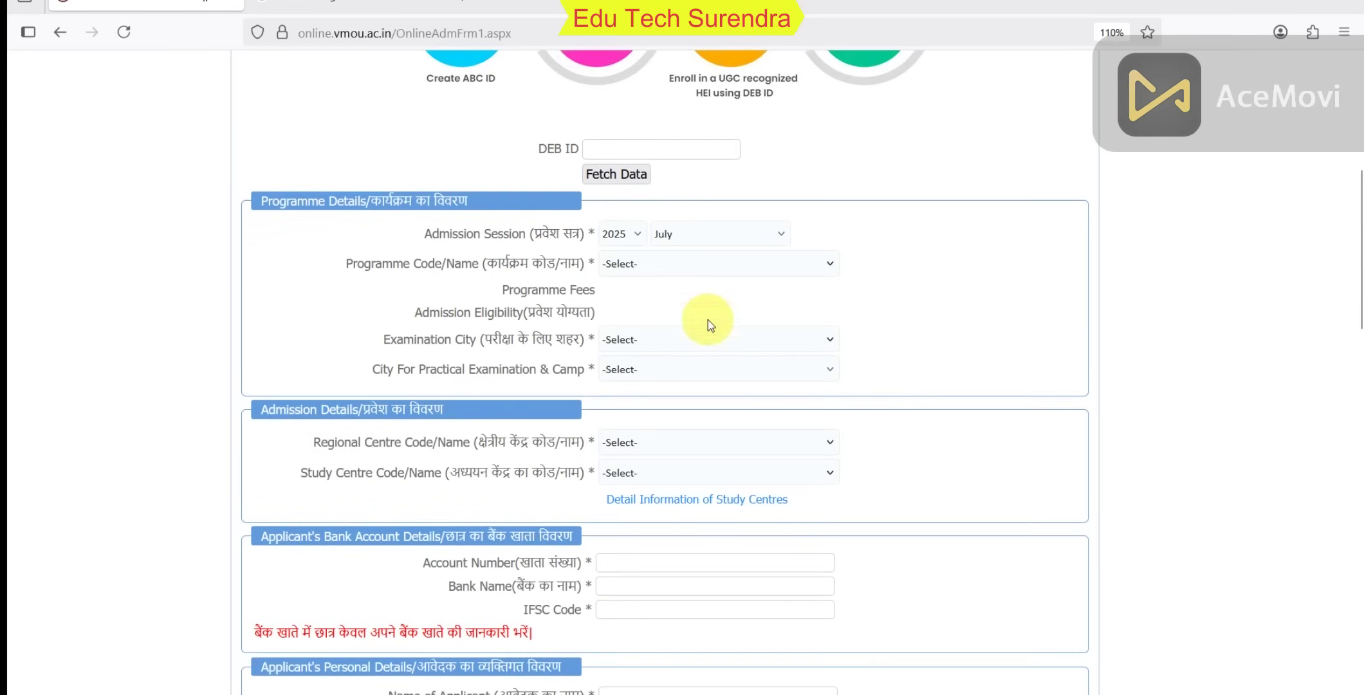
pyautogui.scroll(2, 466, 350)
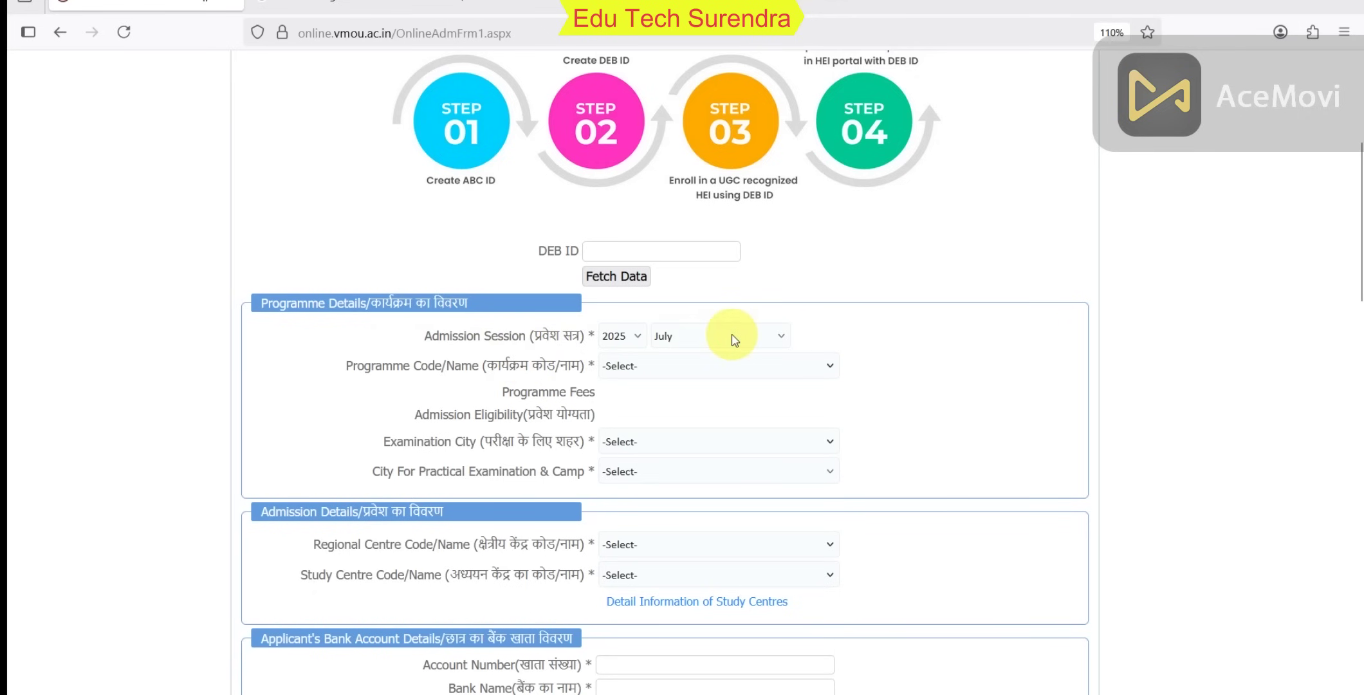
# Review the available programmes and choose BAN-I/Bachelor of Arts Programme Part - I as the programme.
pyautogui.click(677, 370)
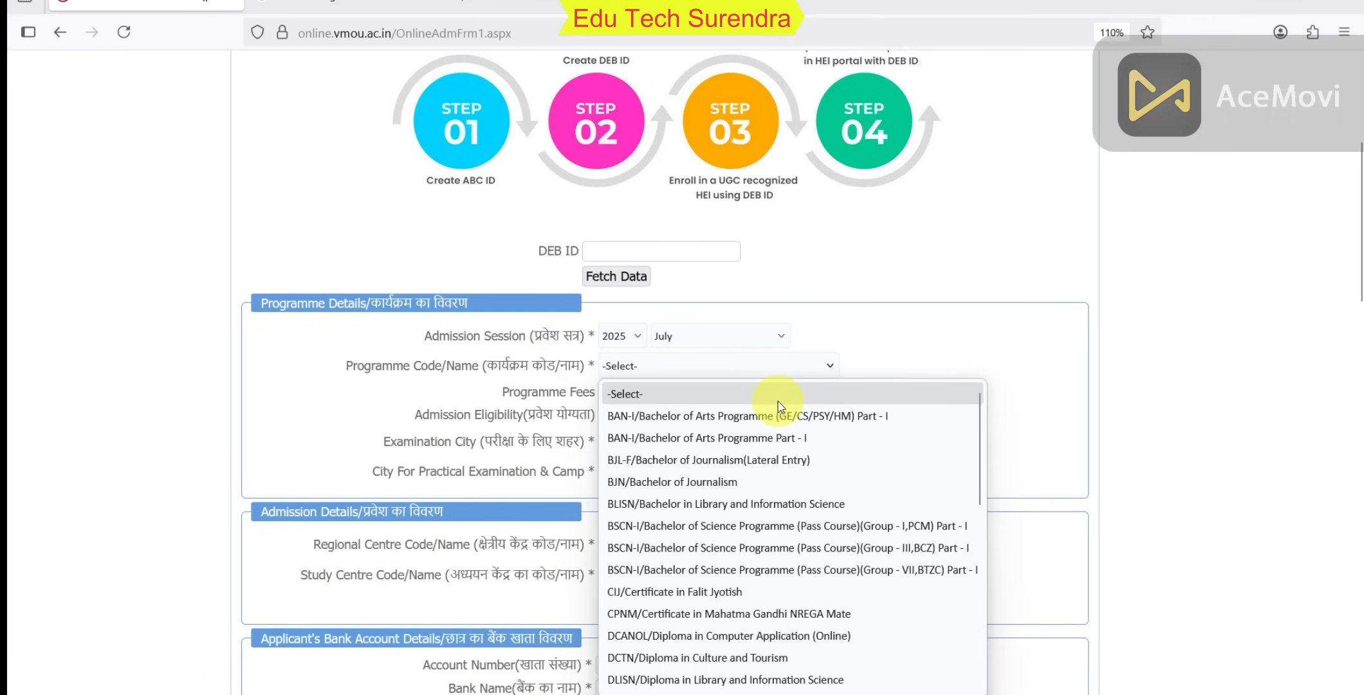
pyautogui.hotkey('ctrl', '+')
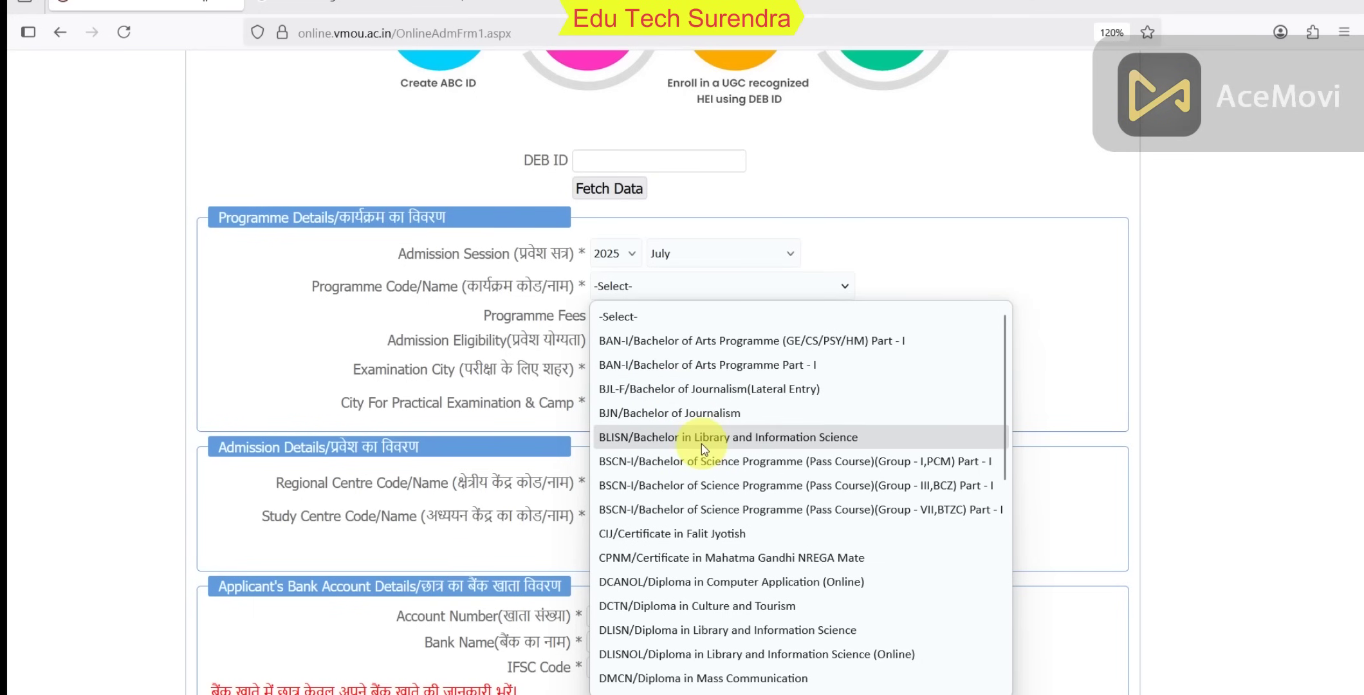
pyautogui.scroll(-2, 793, 450)
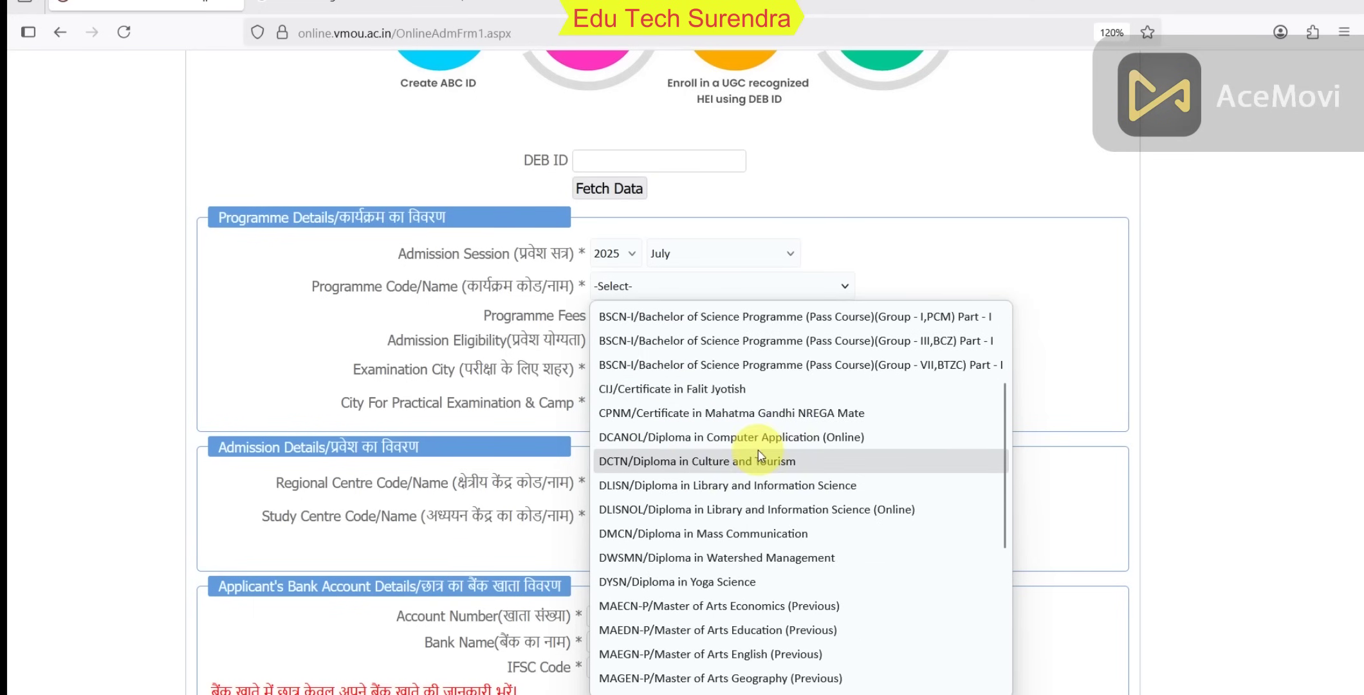
pyautogui.scroll(2, 783, 414)
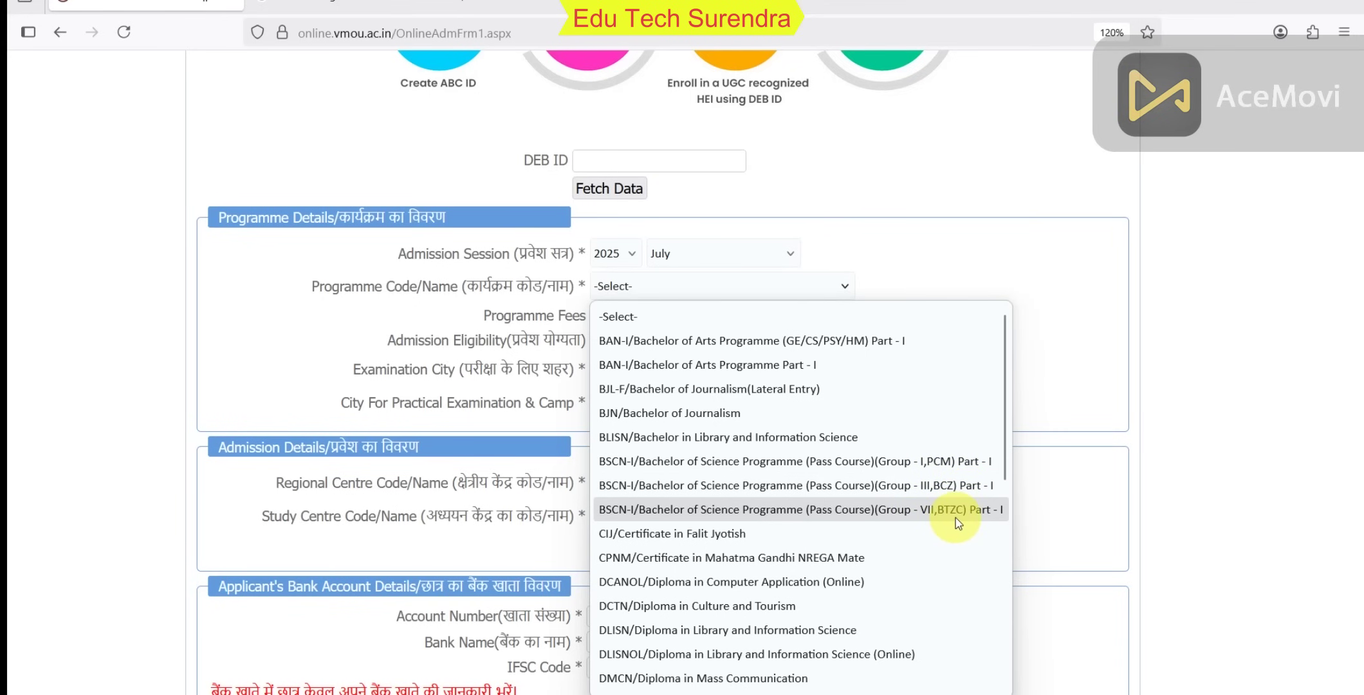
pyautogui.scroll(-2, 805, 496)
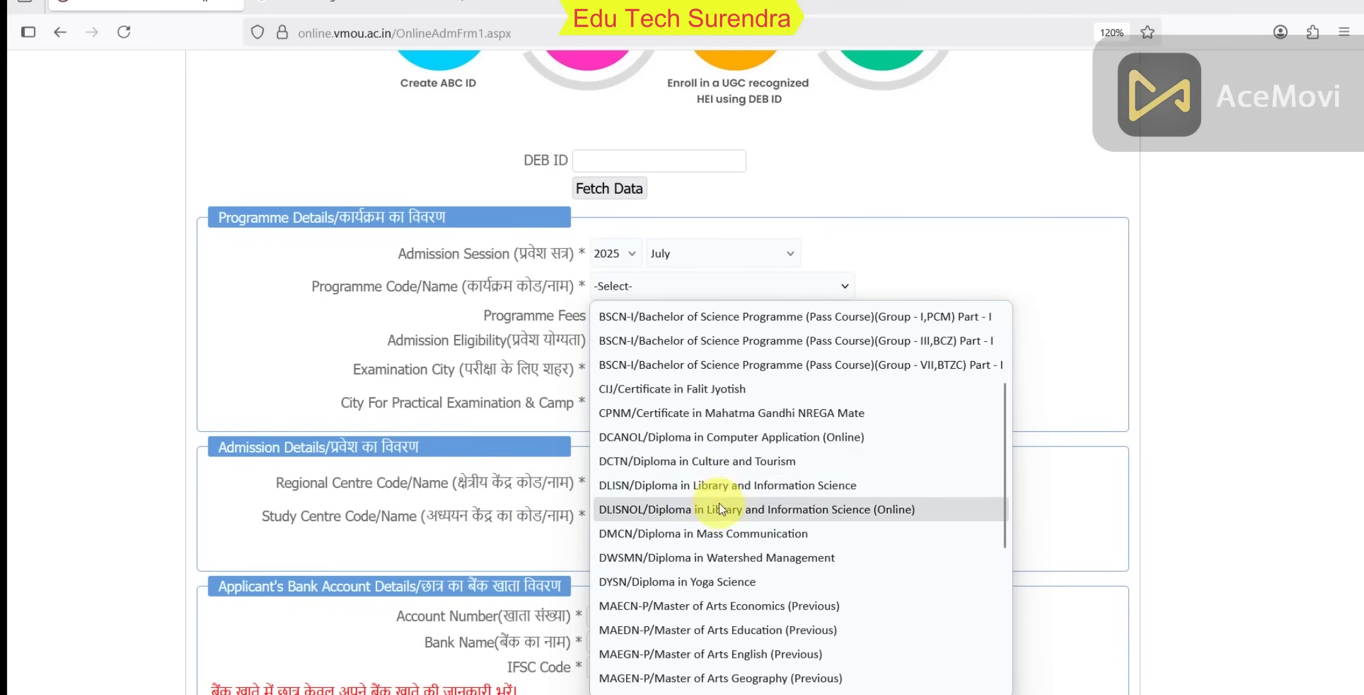
pyautogui.scroll(-2, 720, 508)
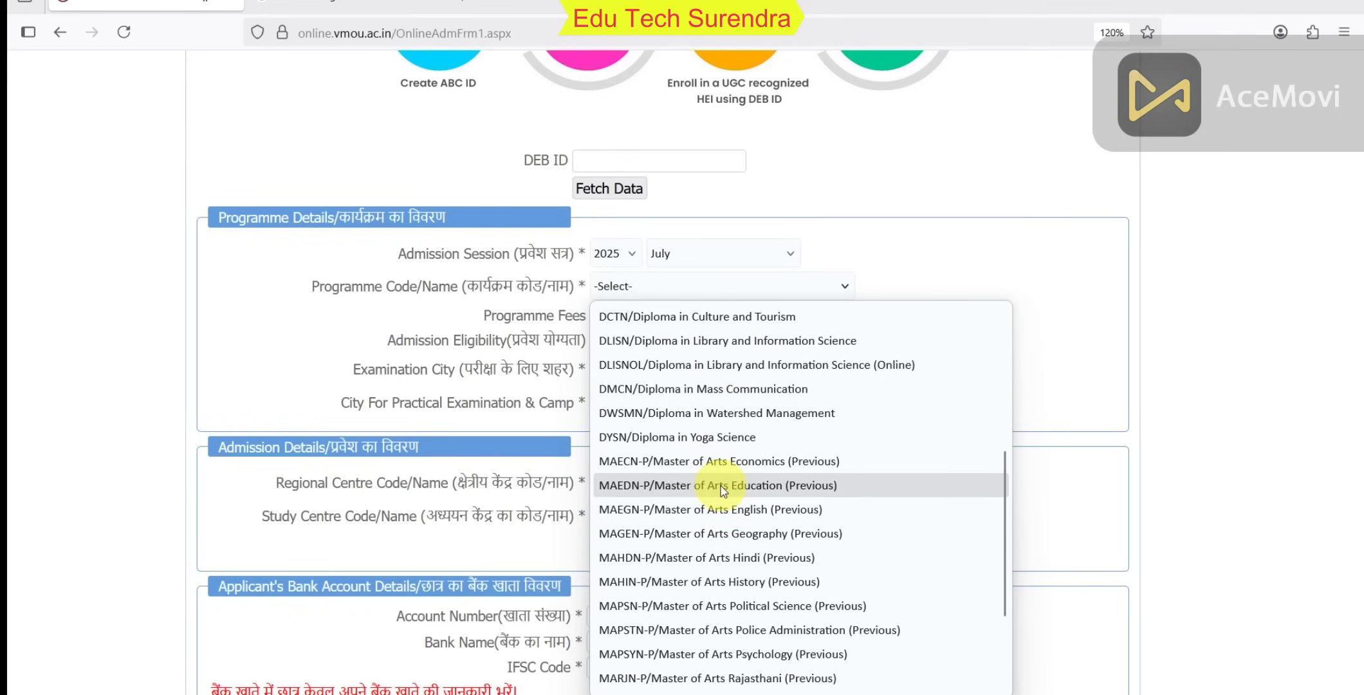
pyautogui.scroll(-2, 774, 505)
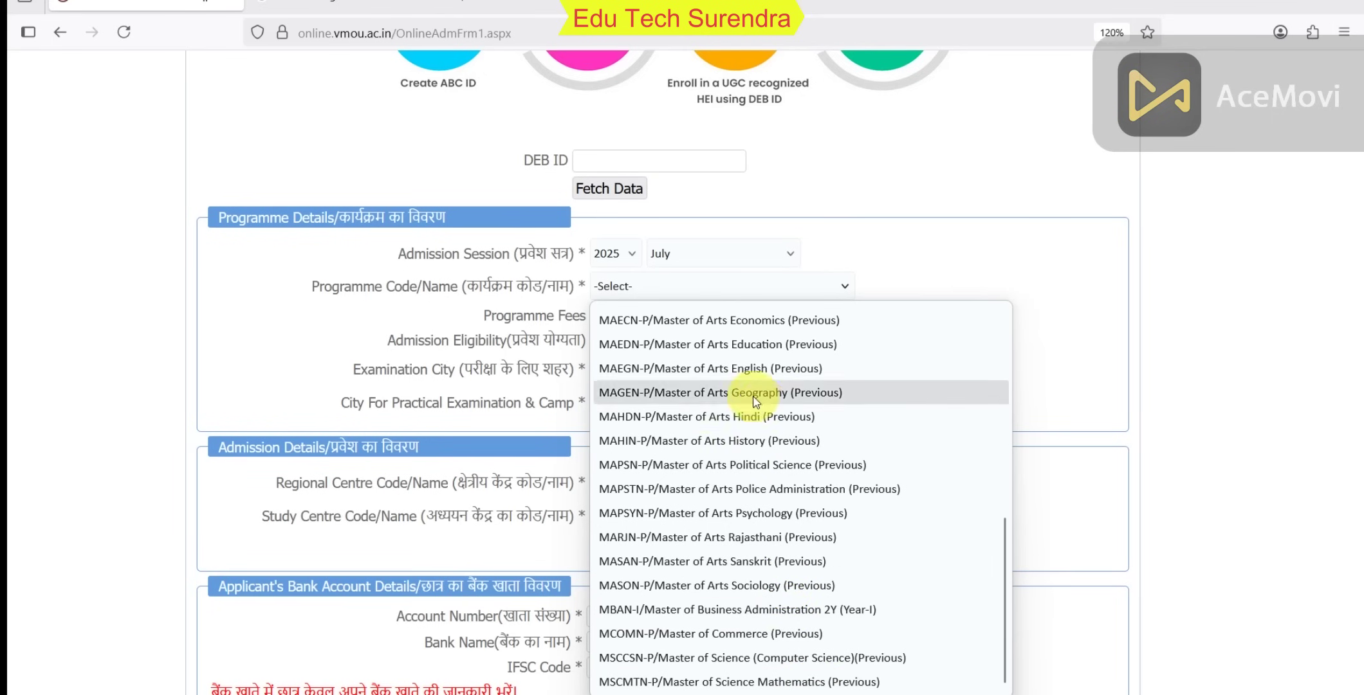
pyautogui.click(1224, 325)
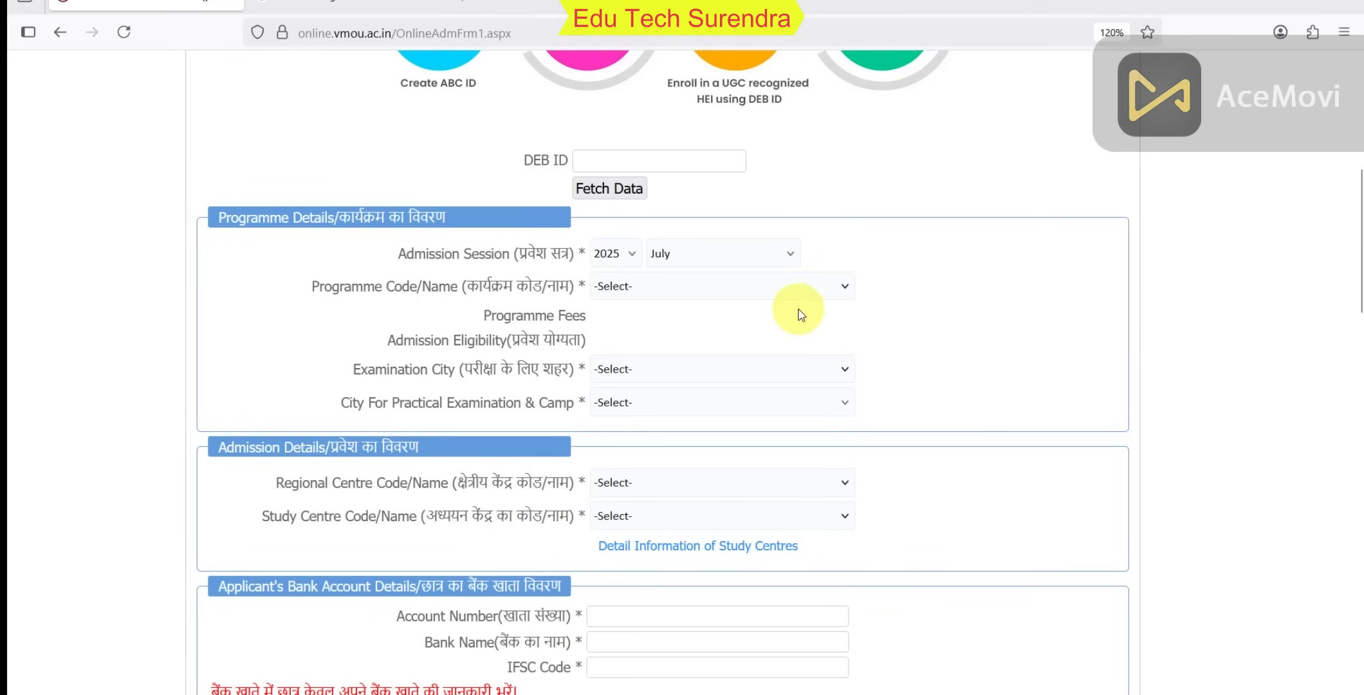
pyautogui.click(800, 288)
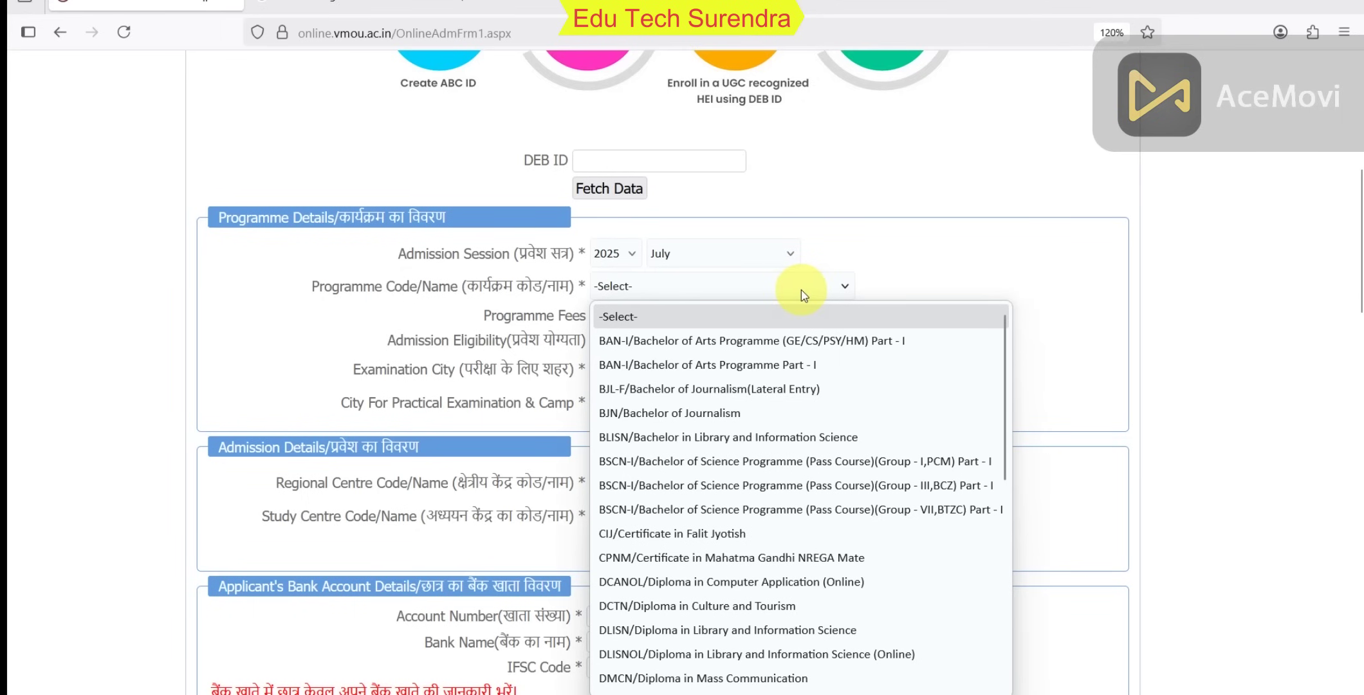
pyautogui.click(701, 365)
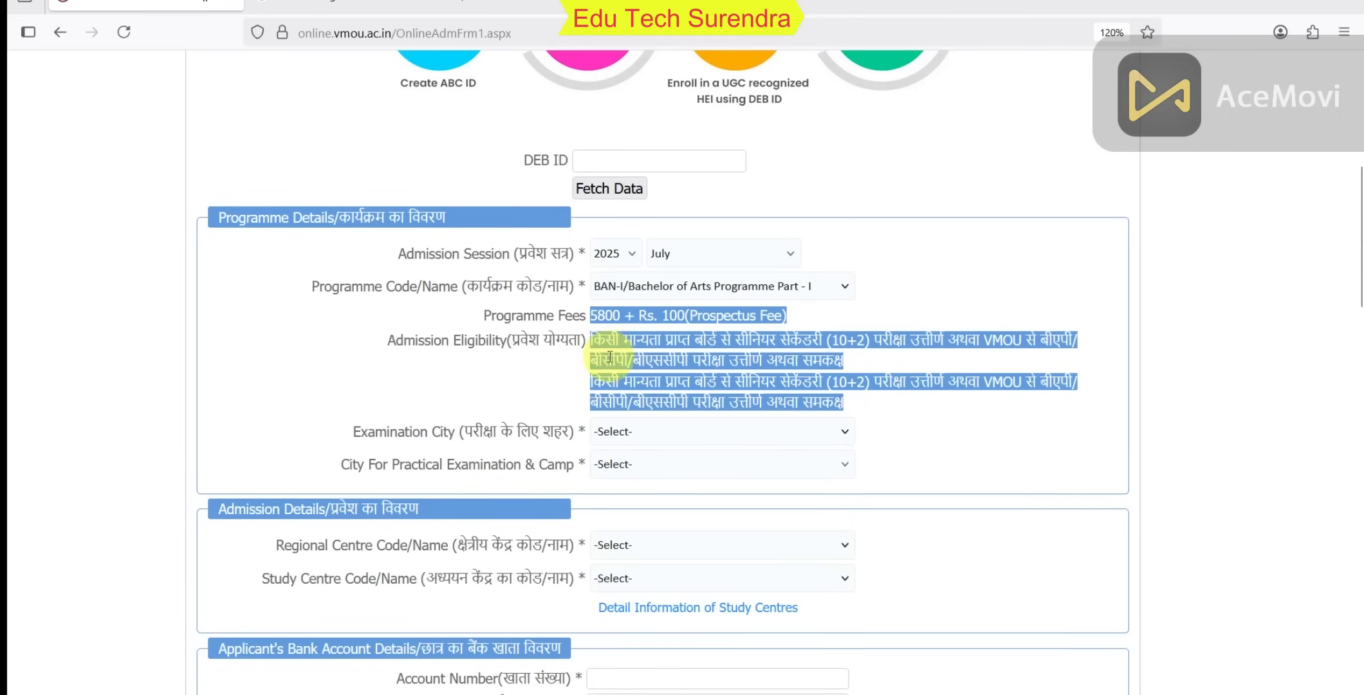
# Look through the available examination cities and set the examination city to Ajmer.
pyautogui.scroll(-3, 1020, 408)
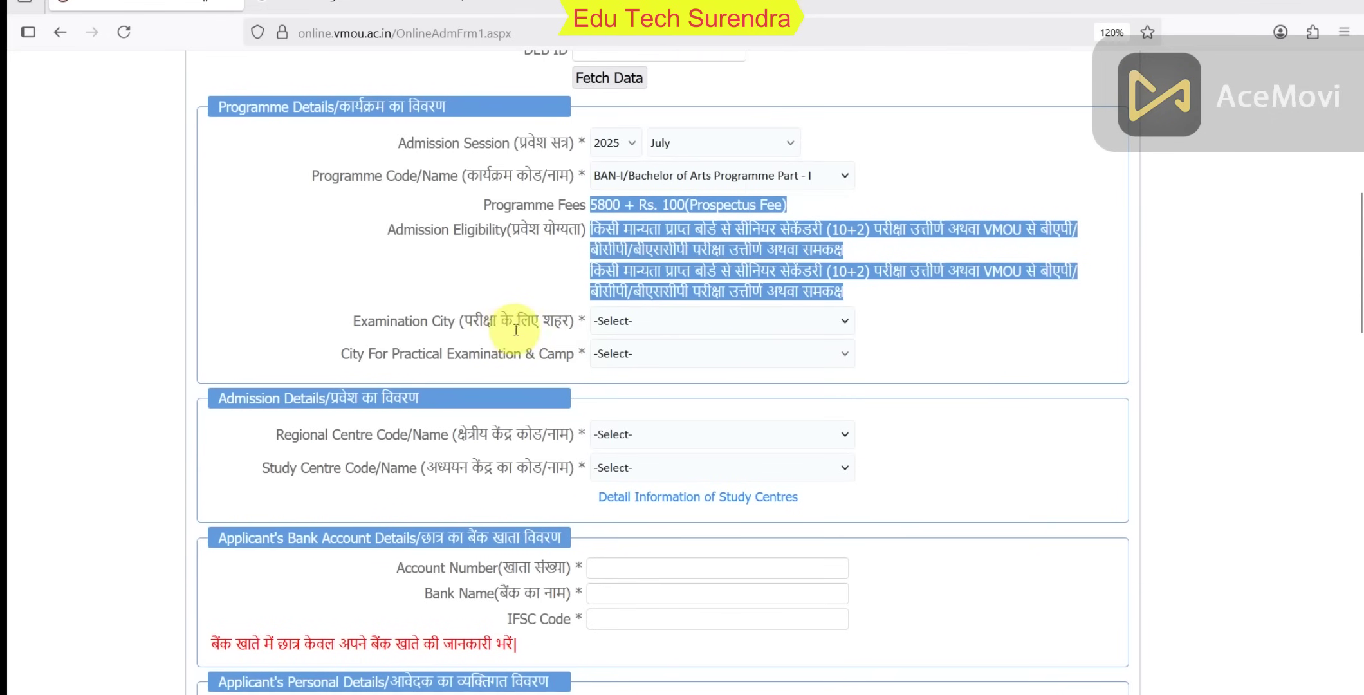
pyautogui.click(658, 322)
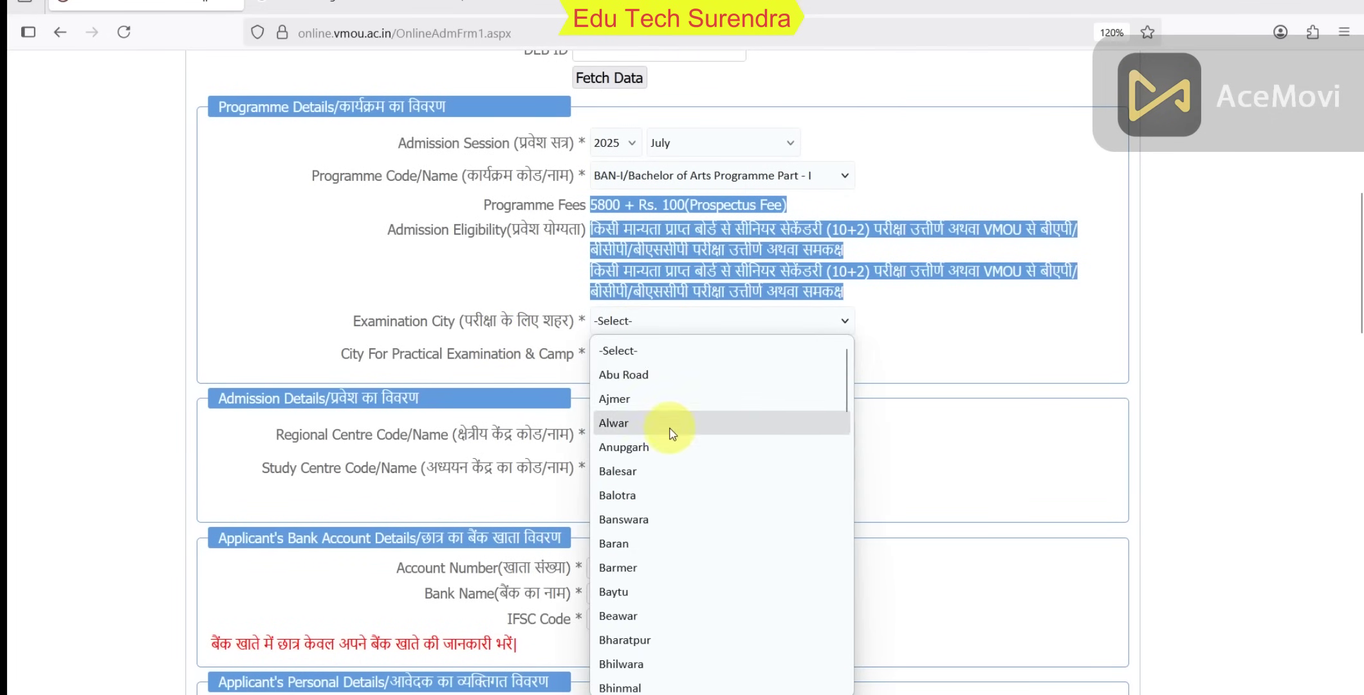
pyautogui.scroll(-10, 676, 476)
pyautogui.scroll(-5, 679, 504)
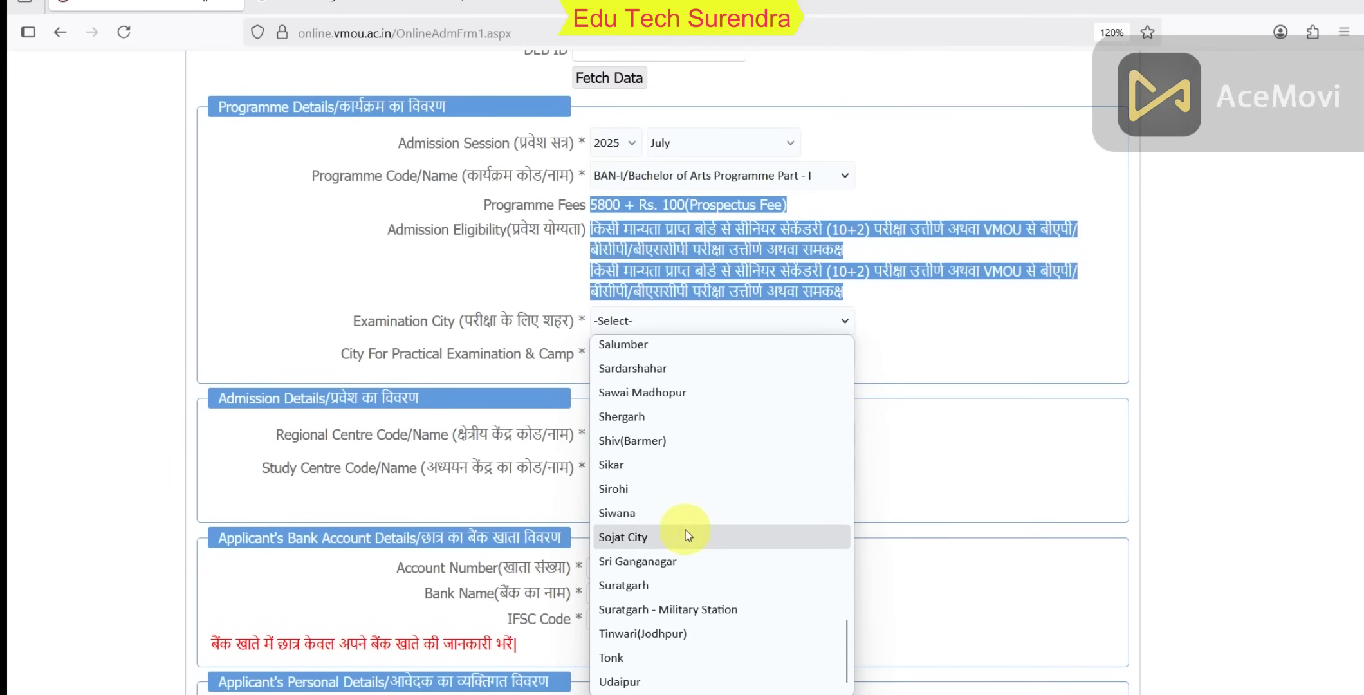
pyautogui.scroll(15, 684, 529)
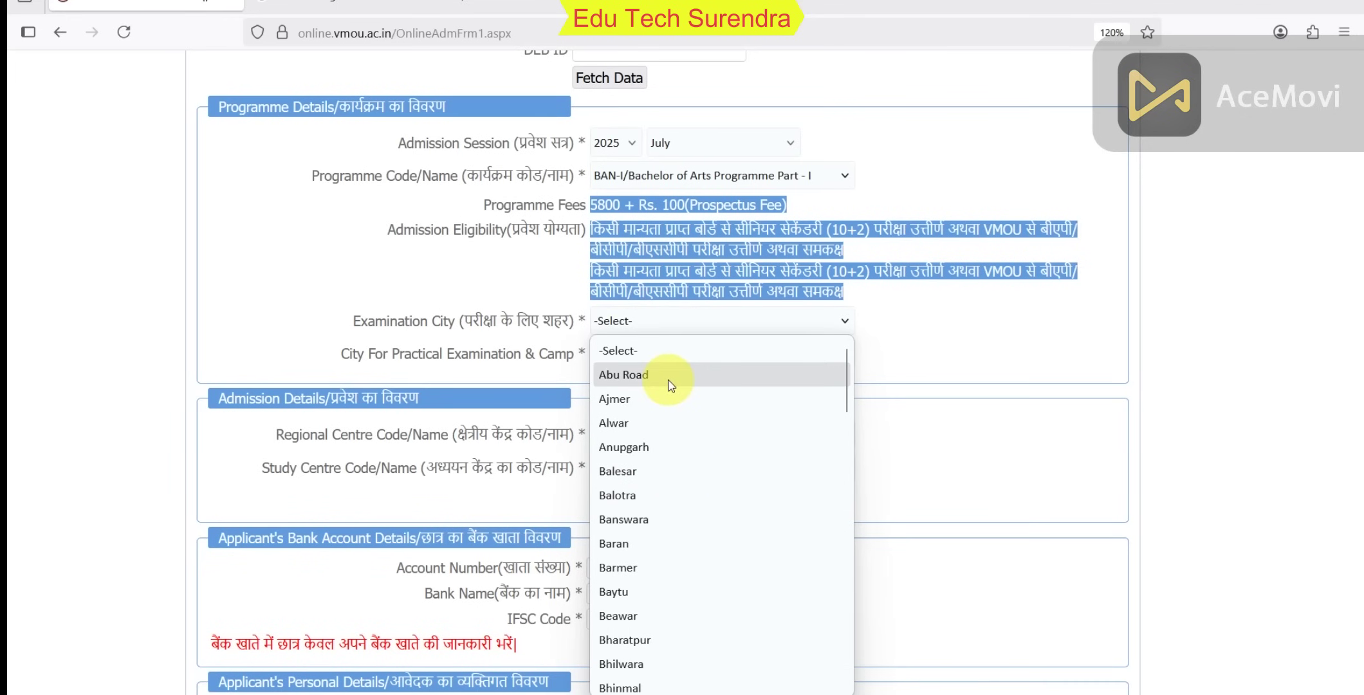
pyautogui.click(650, 399)
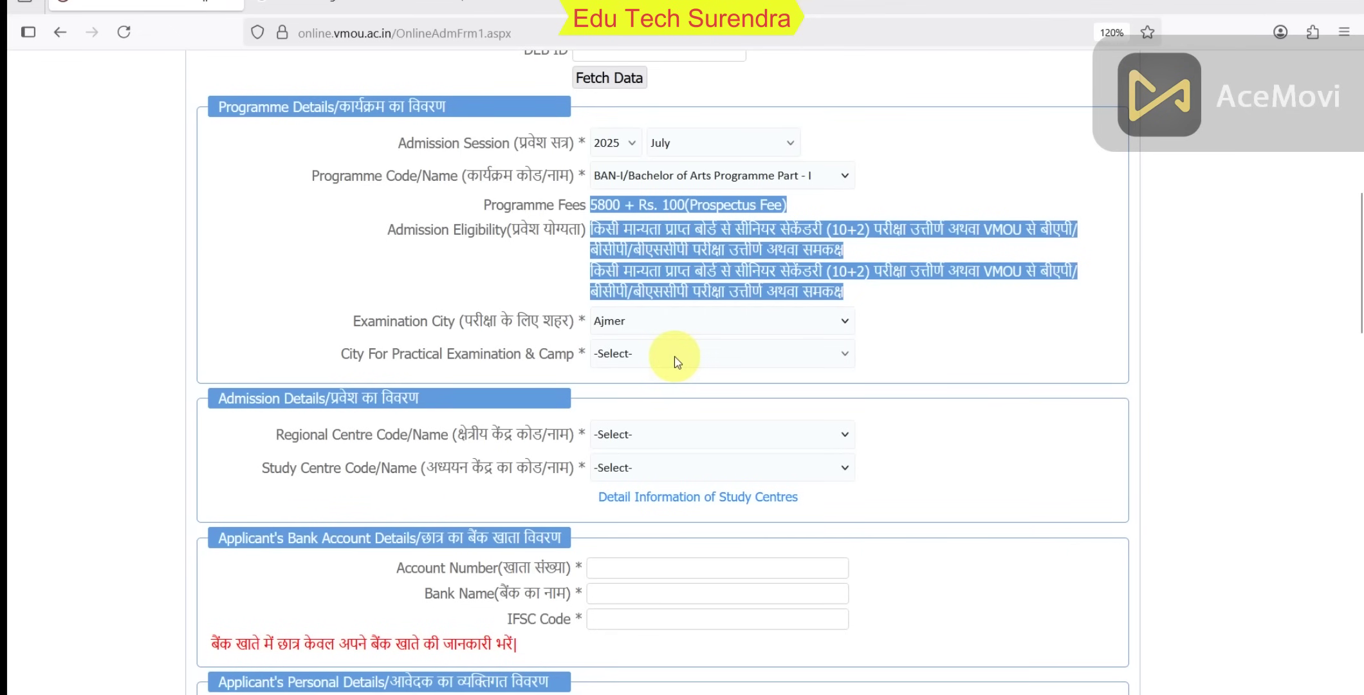
# Set the regional centre to AJMER and the study centre to 1000-REGIONAL CENTRE, AJMER in the admission details.
pyautogui.scroll(-3, 677, 362)
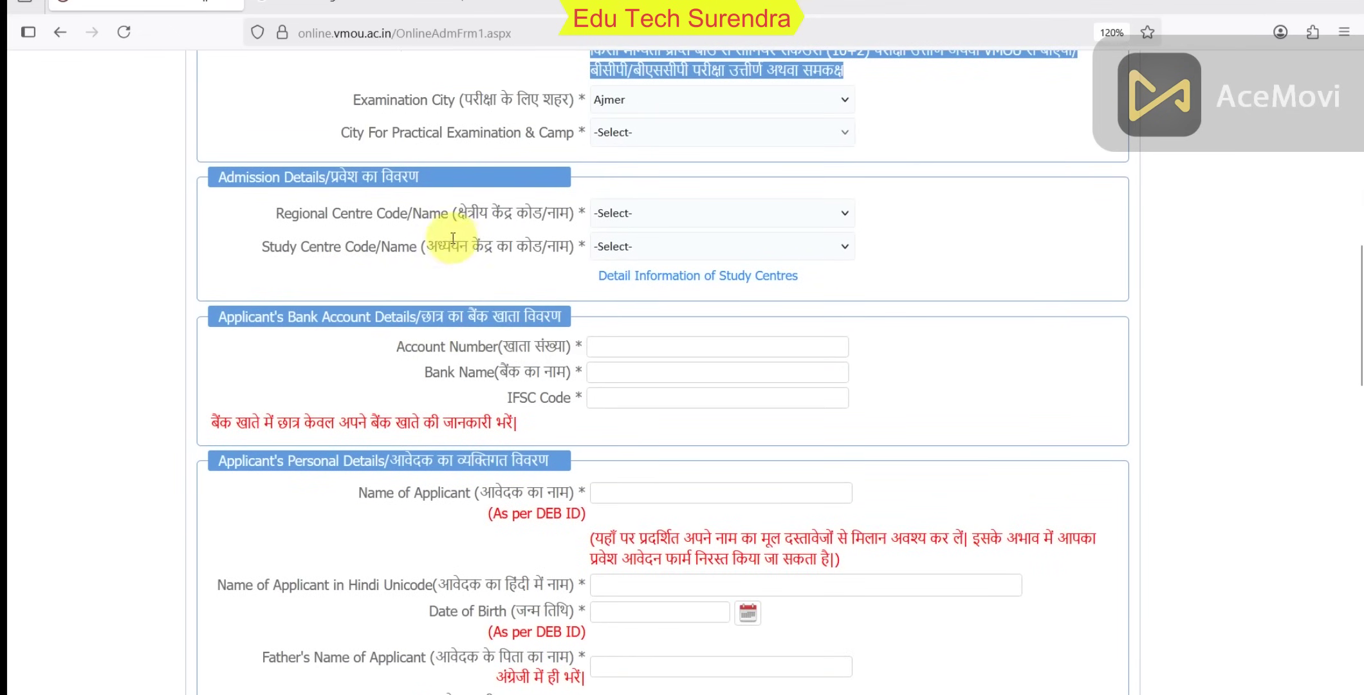
pyautogui.click(644, 222)
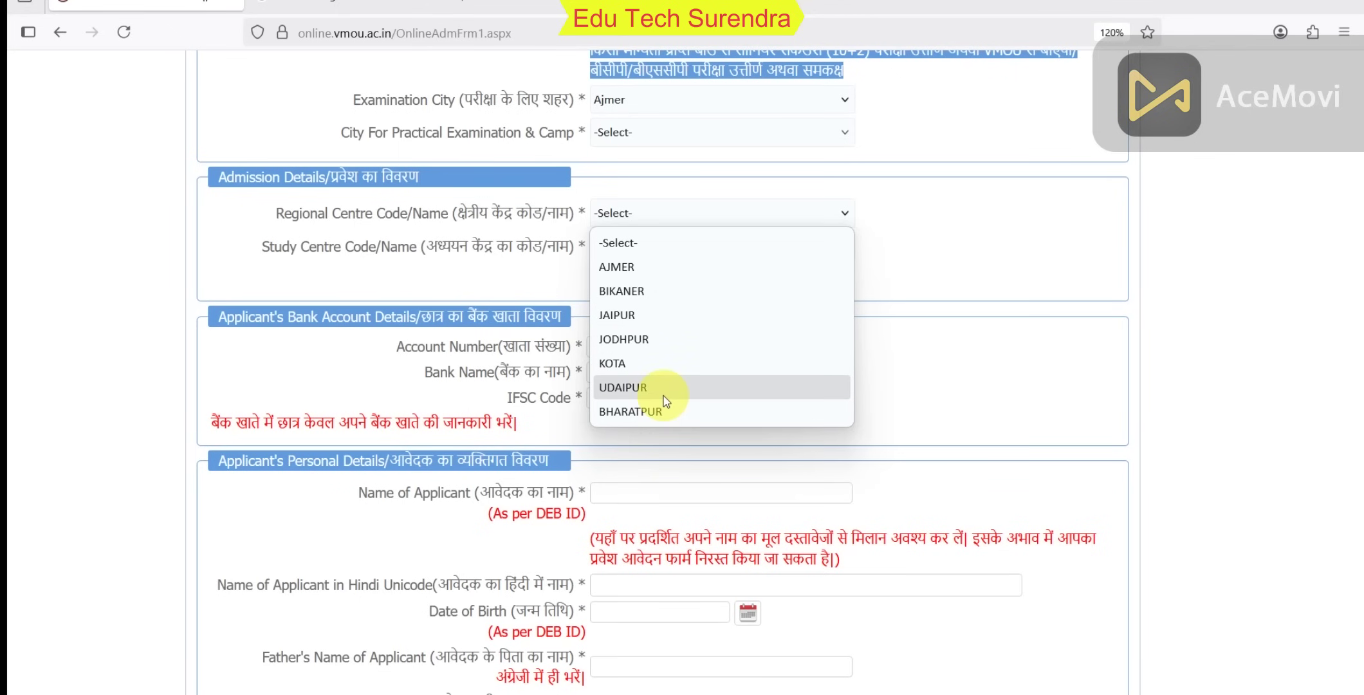
pyautogui.click(630, 269)
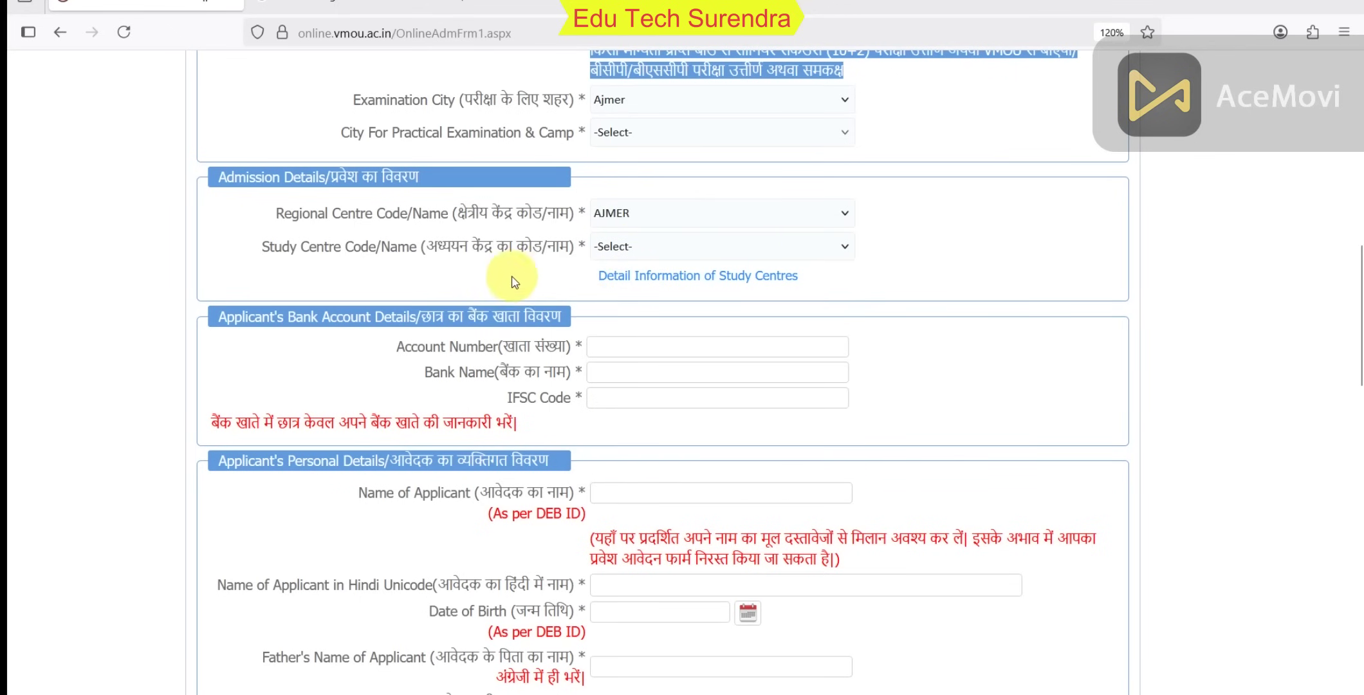
pyautogui.click(658, 253)
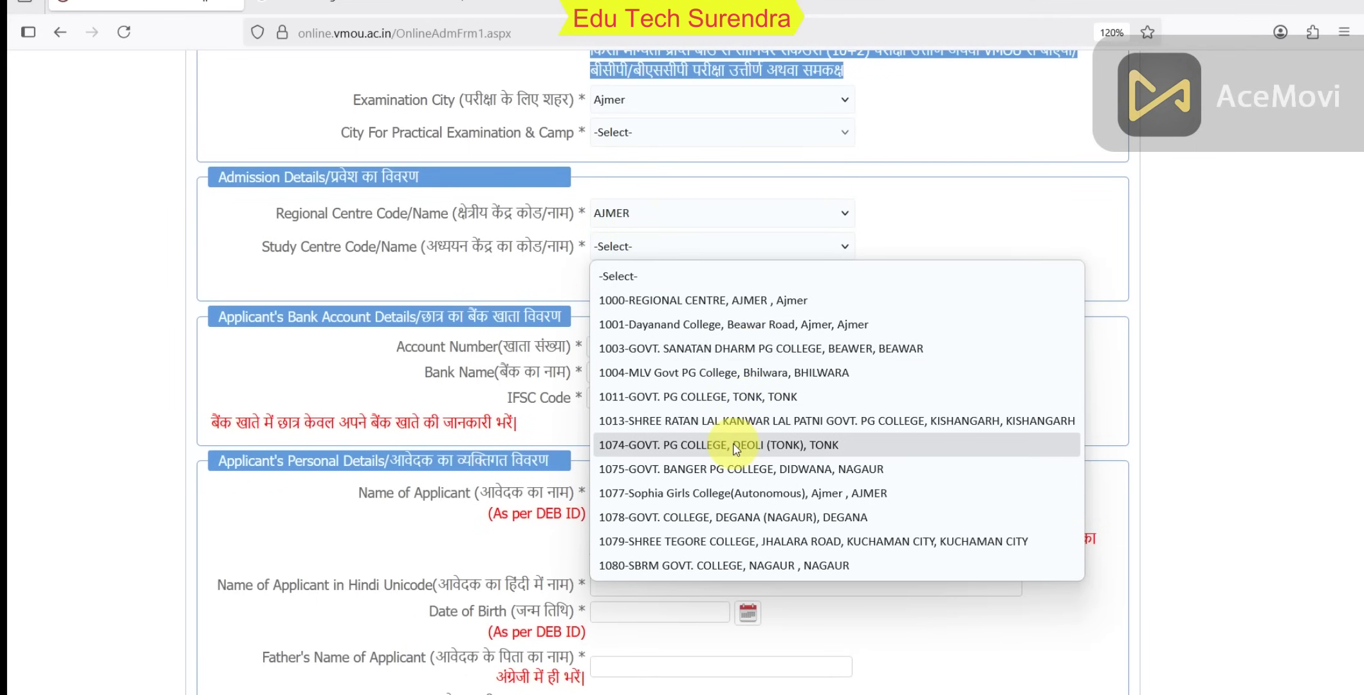
pyautogui.press('Down')
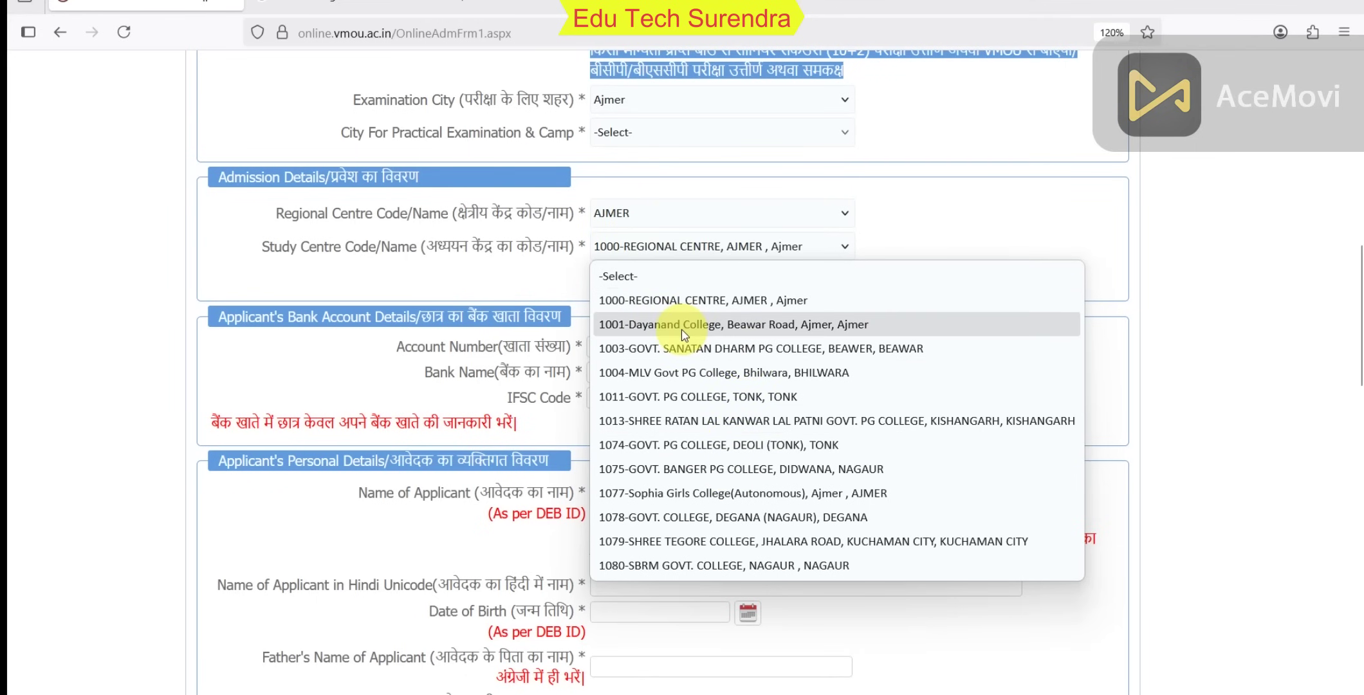
pyautogui.click(722, 307)
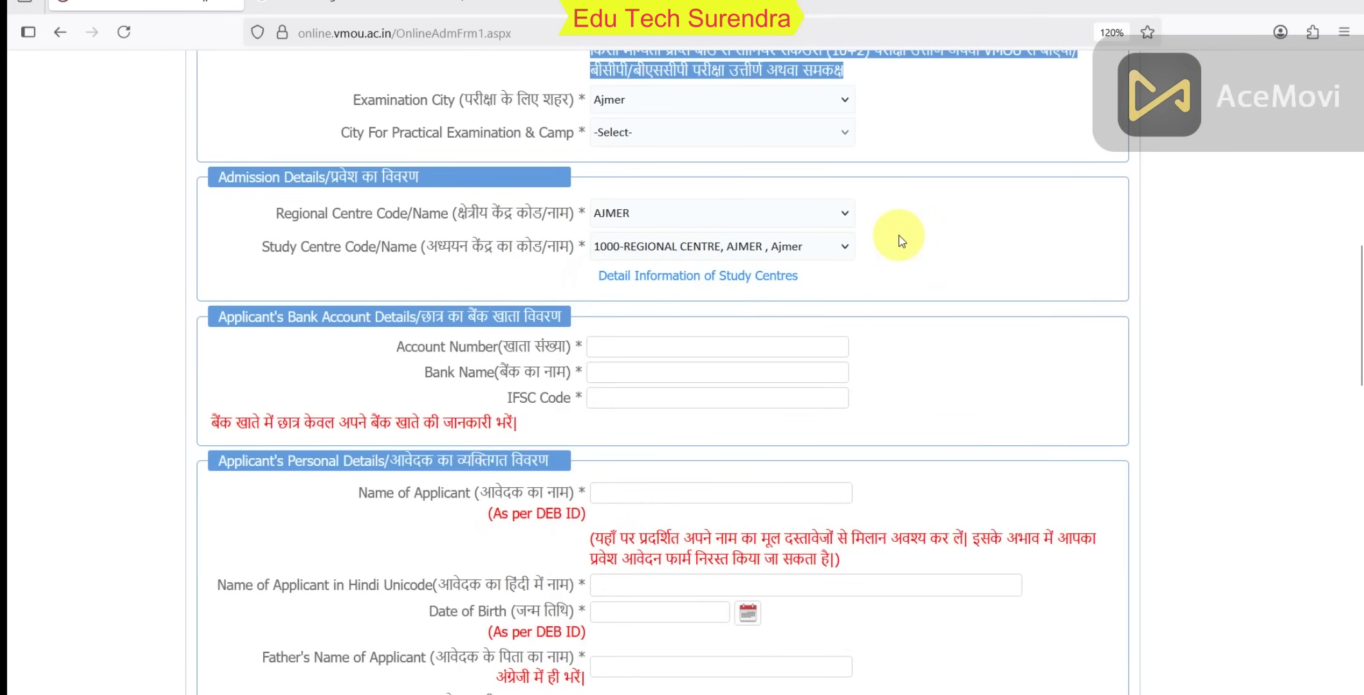
# Examine the bank account fields and the applicant's name, Hindi name, parents' names and correspondence address fields.
pyautogui.scroll(-3, 899, 241)
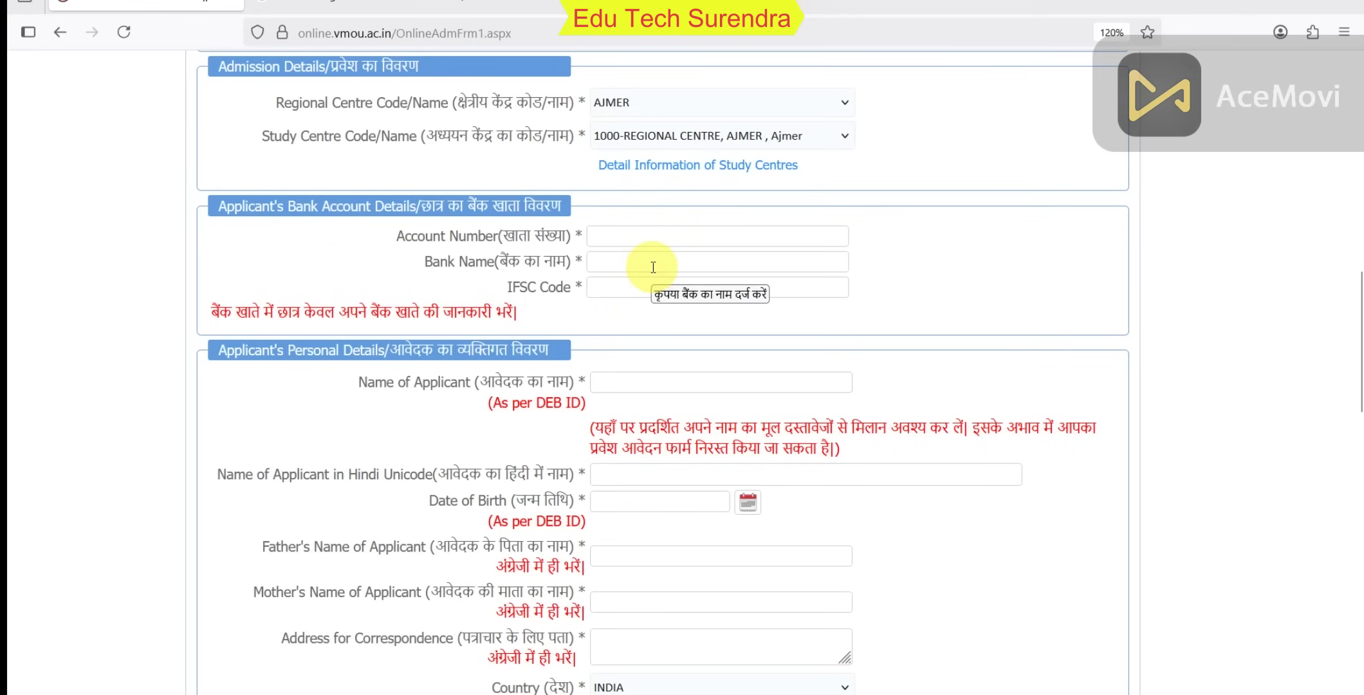
pyautogui.scroll(-1, 641, 269)
pyautogui.scroll(-3, 639, 265)
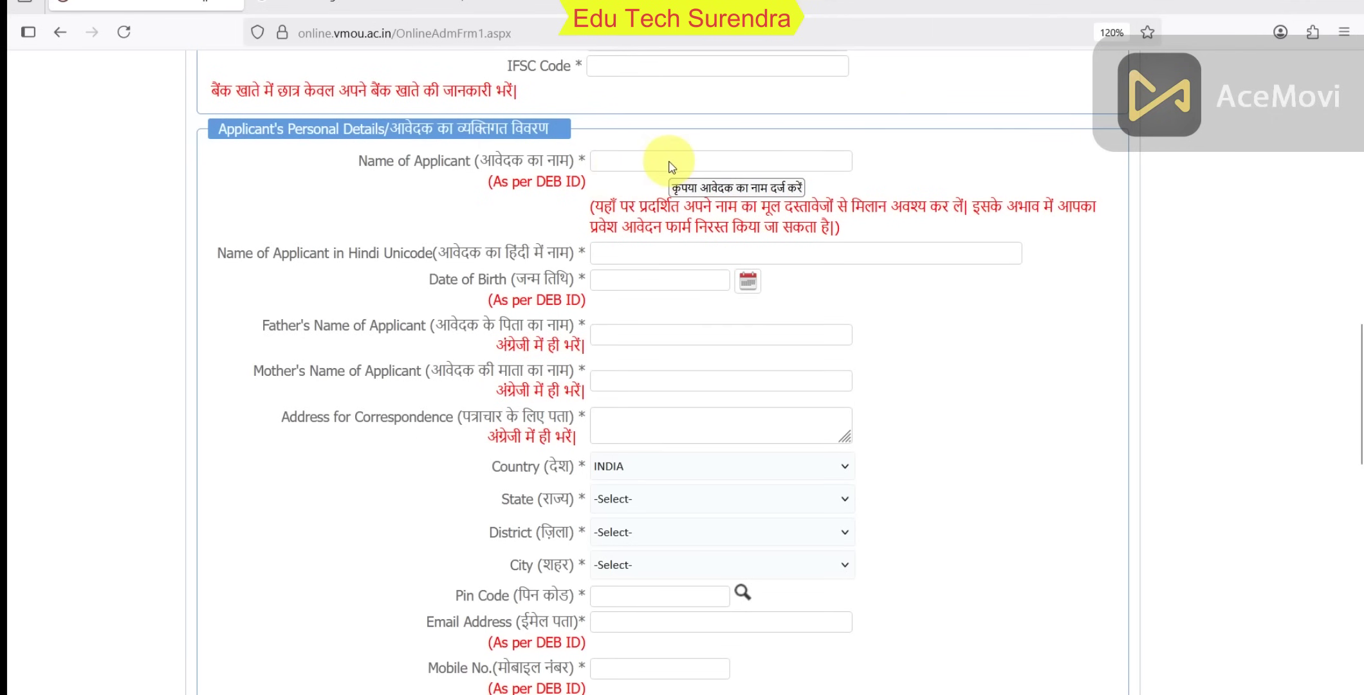
pyautogui.click(484, 253)
pyautogui.moveTo(437, 253); pyautogui.dragTo(582, 253)
pyautogui.click(667, 255)
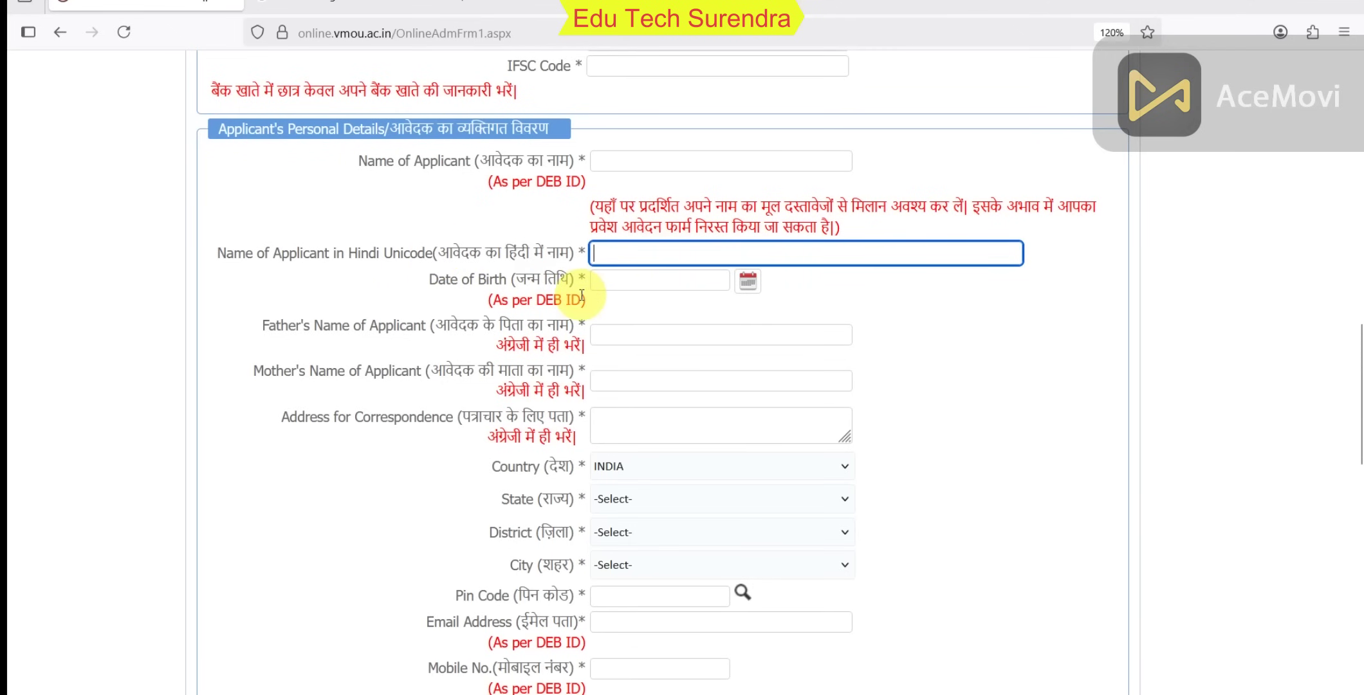
pyautogui.click(609, 334)
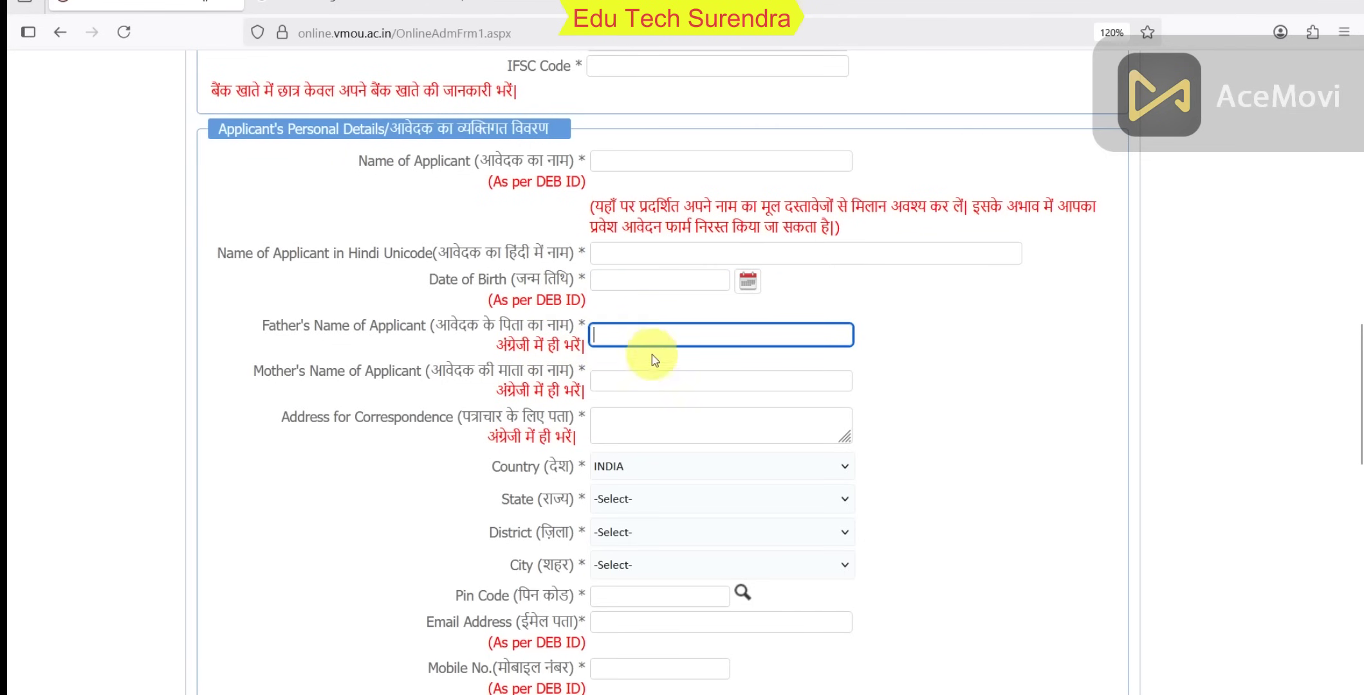
pyautogui.click(618, 380)
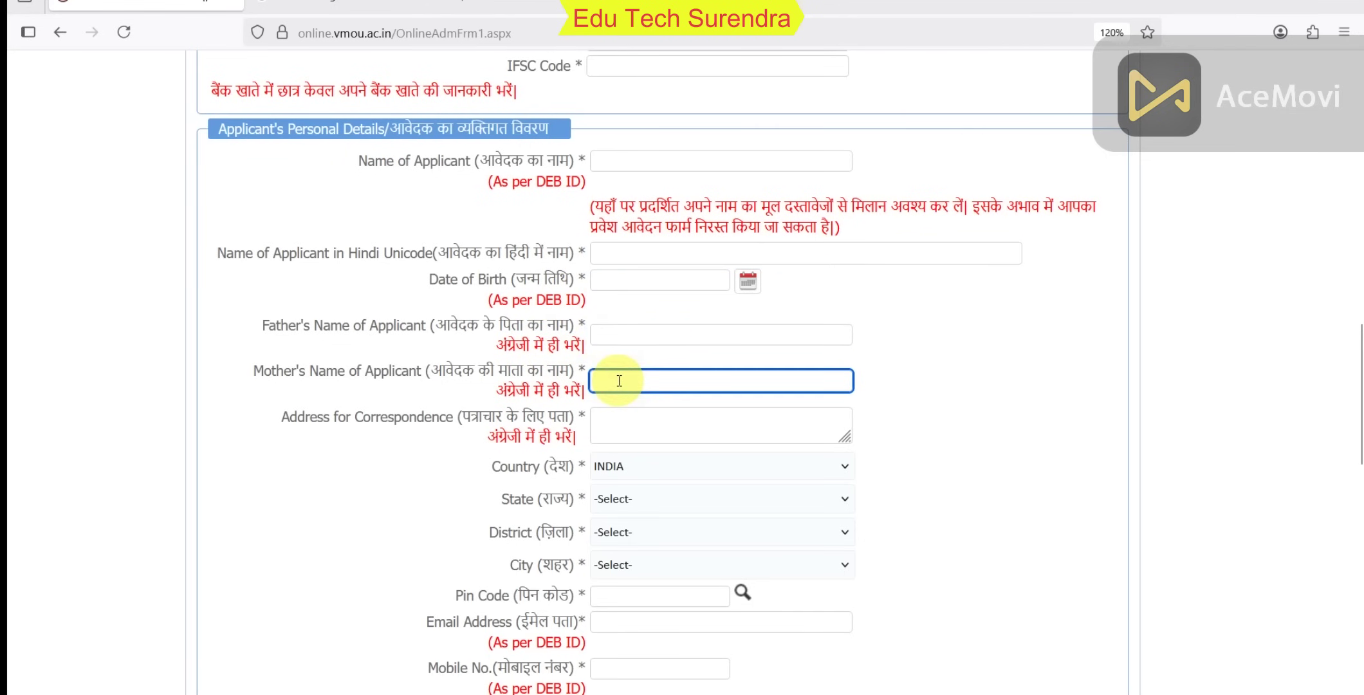
pyautogui.click(646, 428)
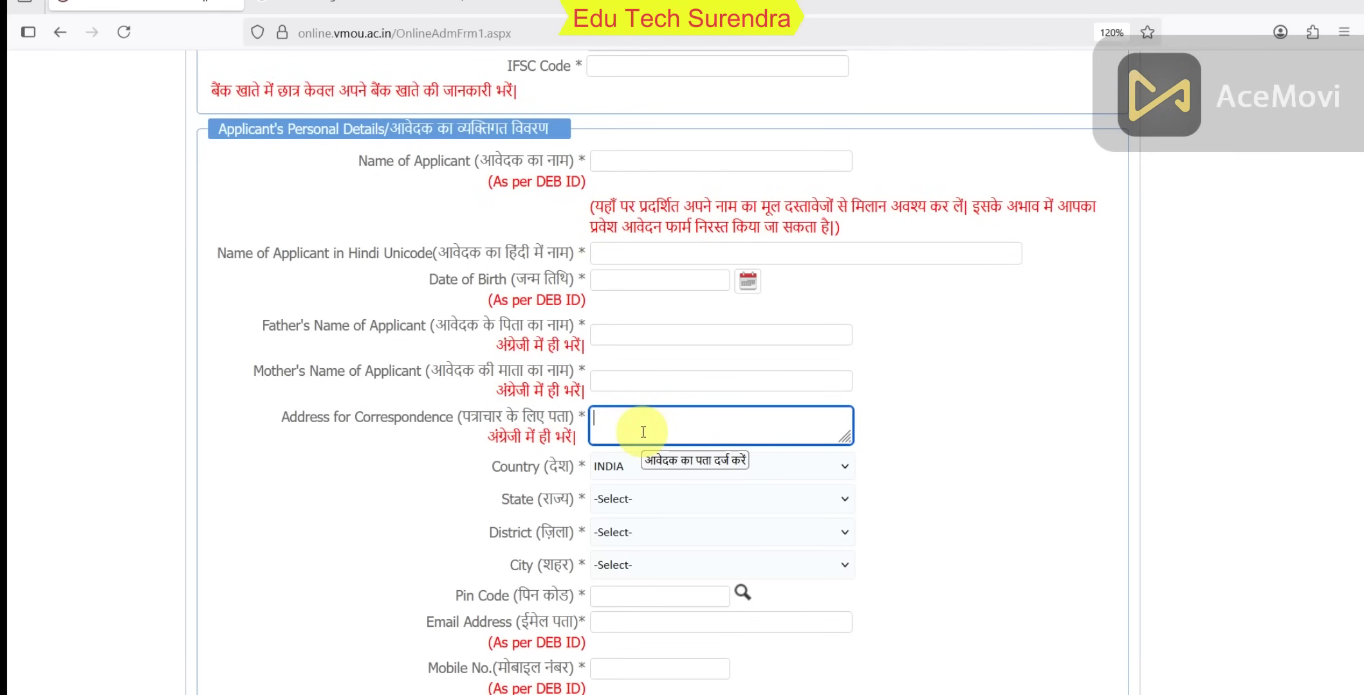
# Look through the available states and check the district field in the applicant's address details.
pyautogui.scroll(-3, 352, 338)
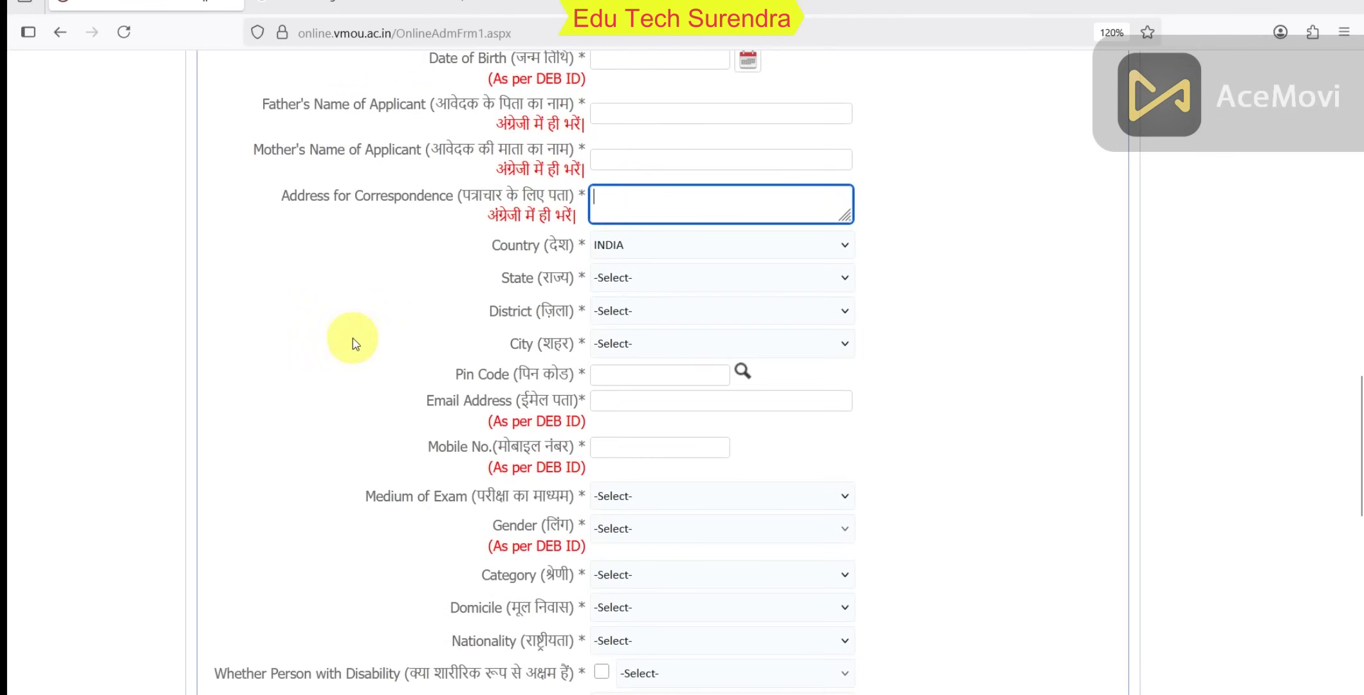
pyautogui.click(633, 282)
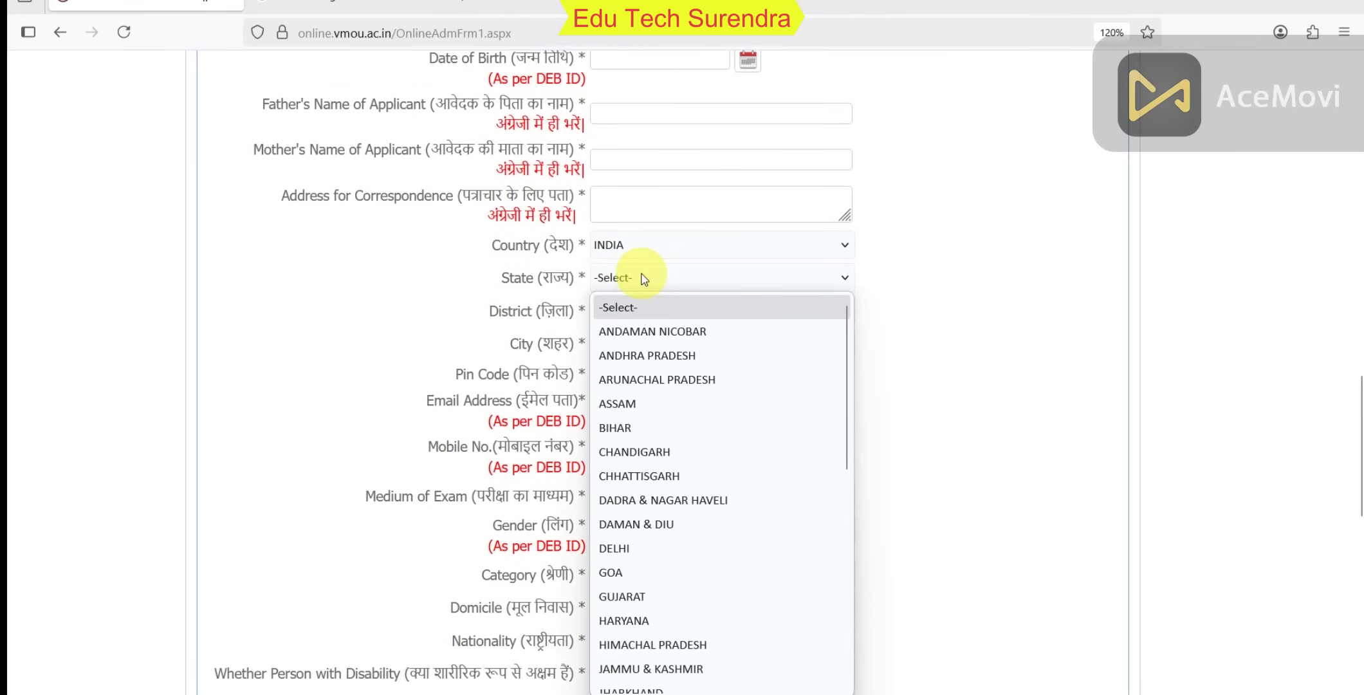
pyautogui.scroll(-5, 644, 489)
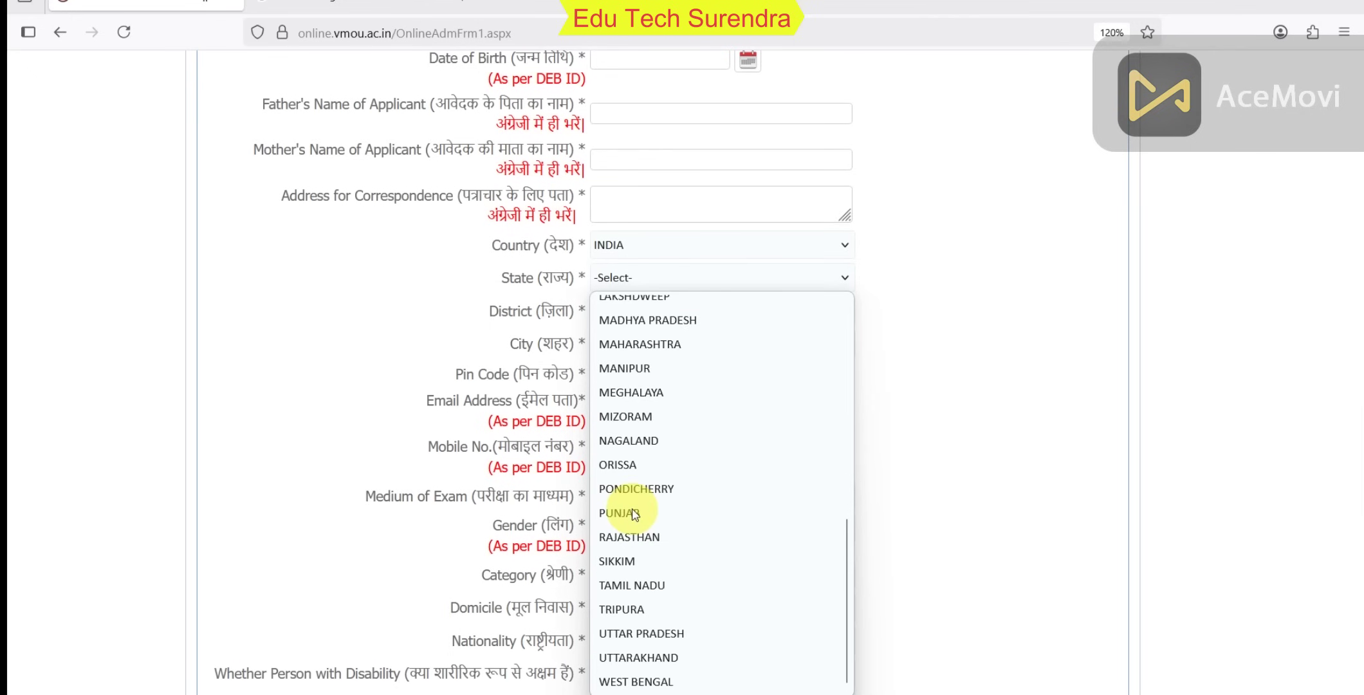
pyautogui.scroll(5, 647, 386)
pyautogui.click(1004, 358)
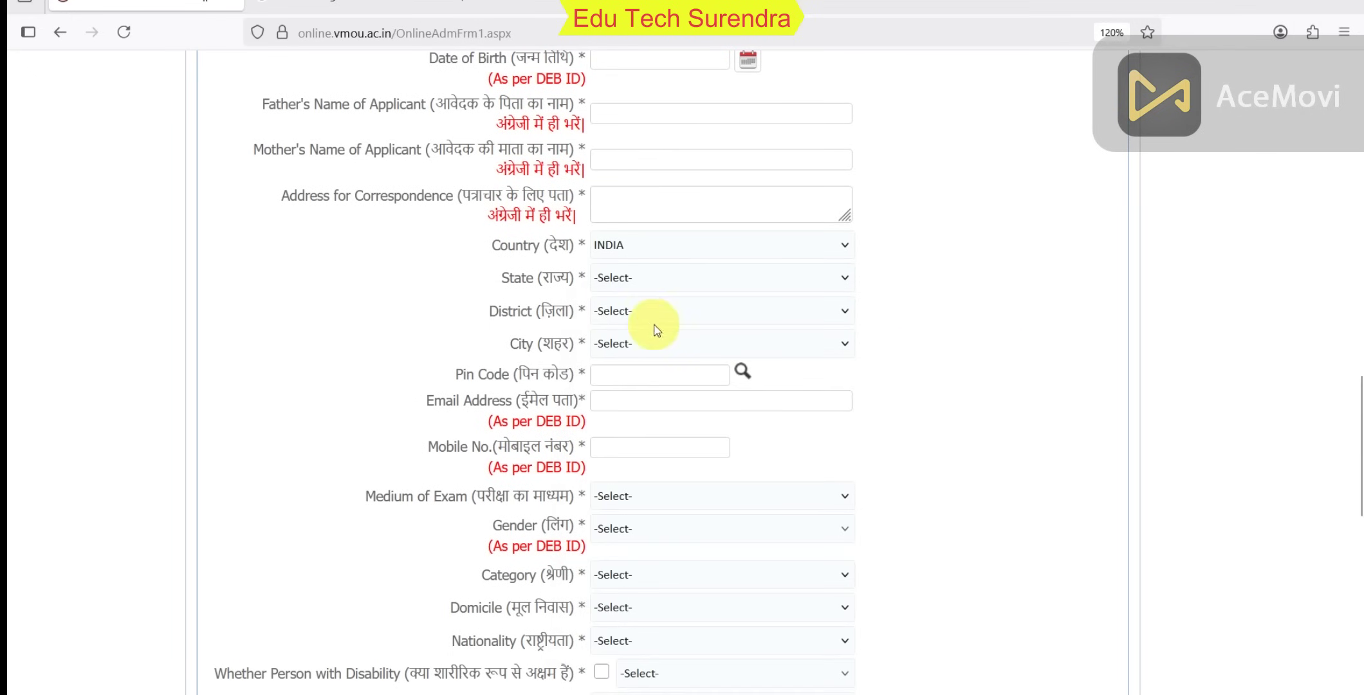
pyautogui.click(629, 312)
pyautogui.click(629, 312)
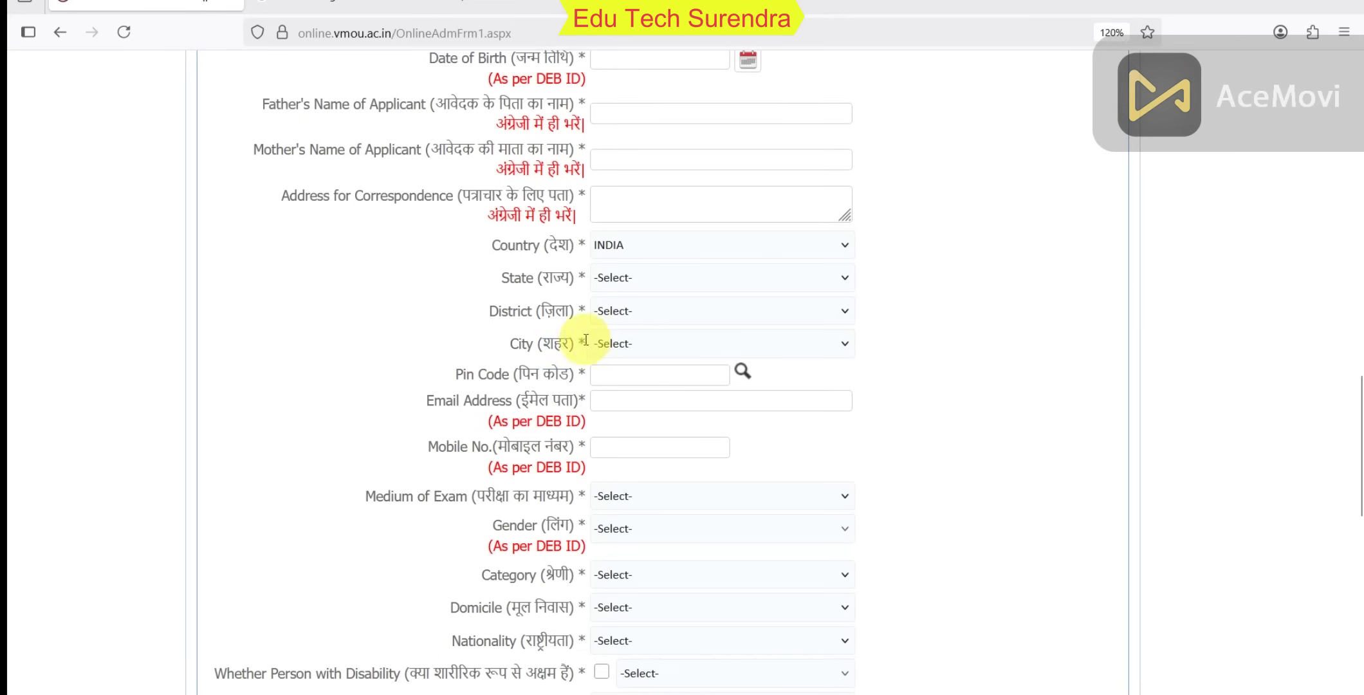
# Set the medium of exam to Hindi in the applicant's personal details.
pyautogui.scroll(-1, 586, 358)
pyautogui.scroll(-3, 587, 357)
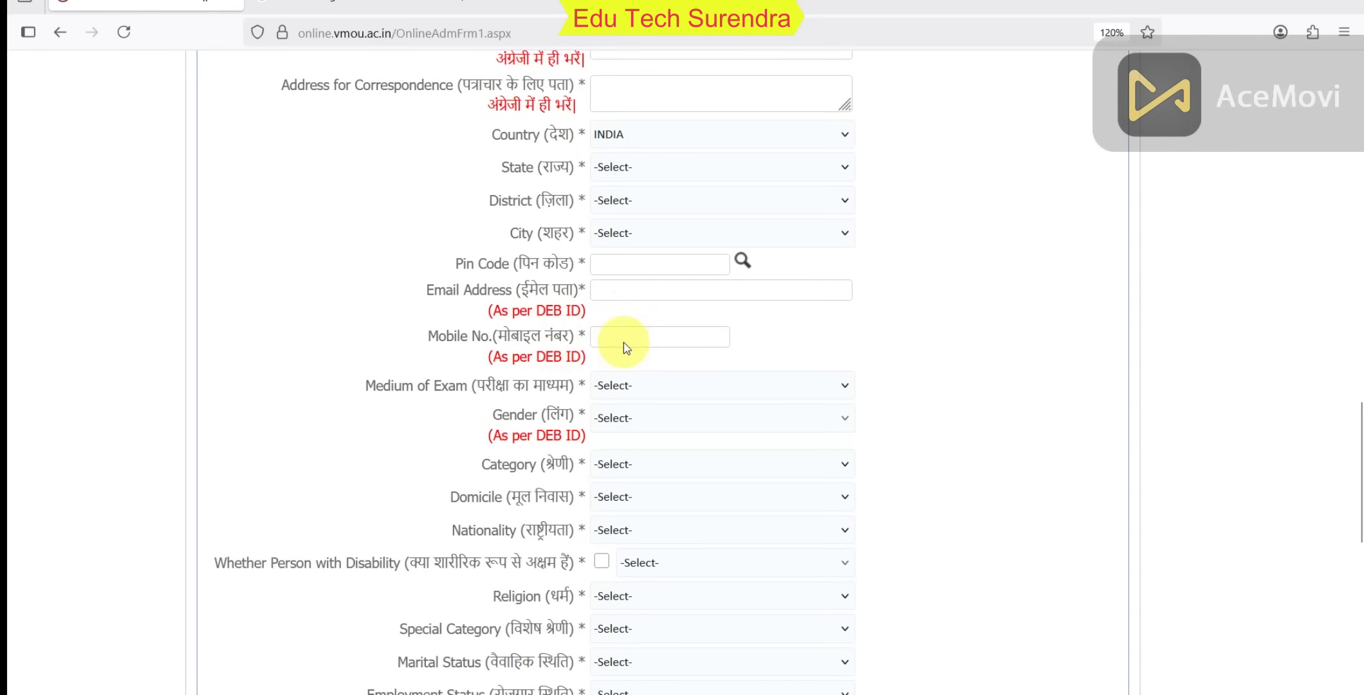
pyautogui.scroll(-3, 623, 342)
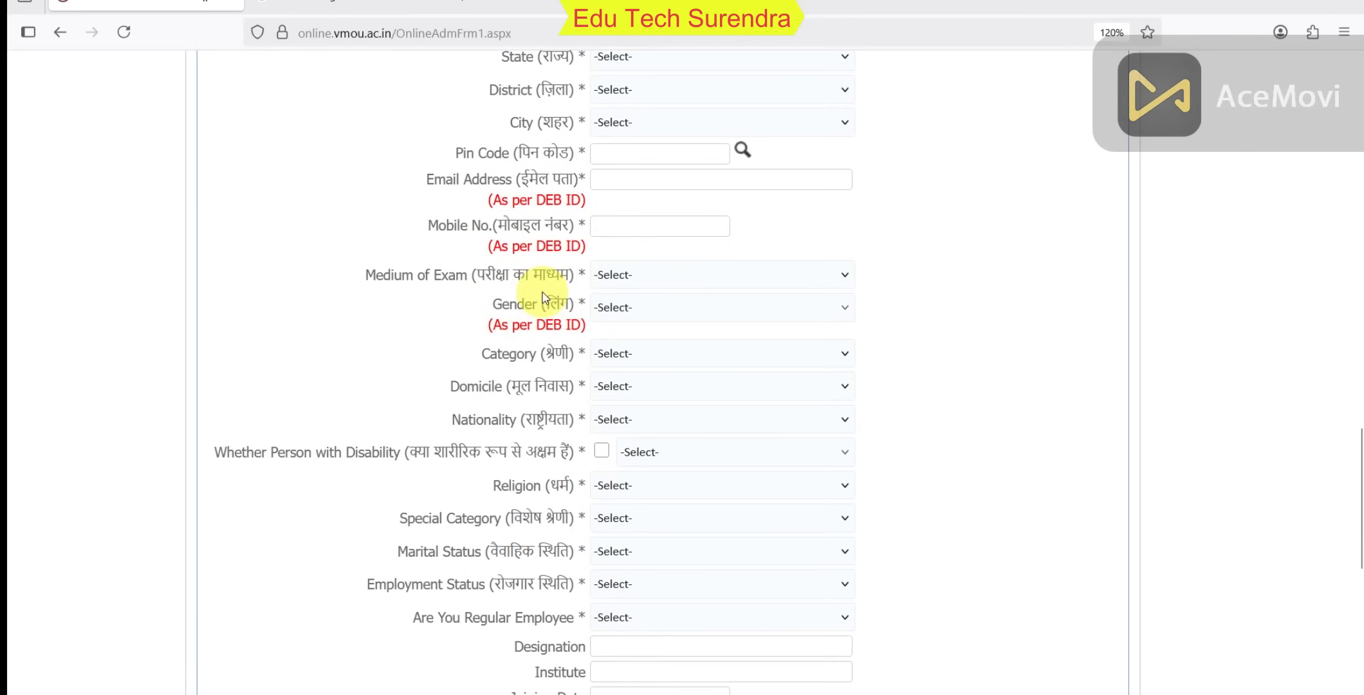
pyautogui.click(651, 282)
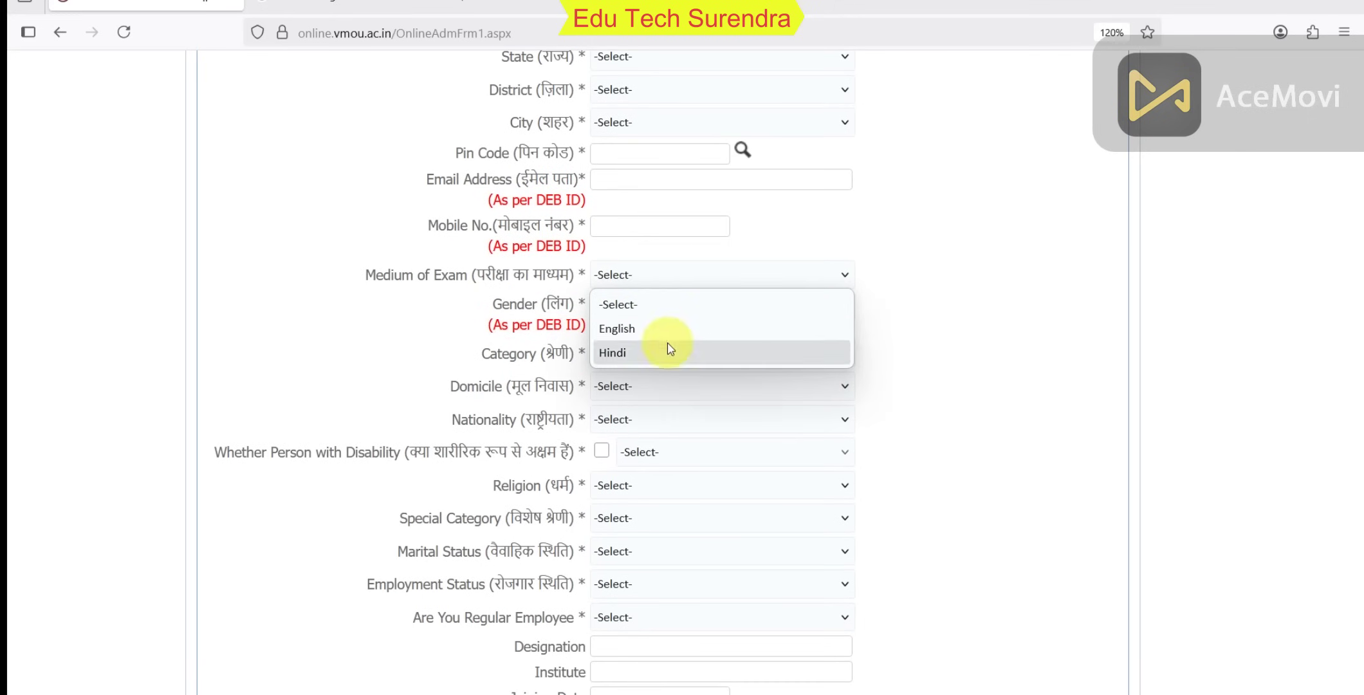
pyautogui.click(692, 362)
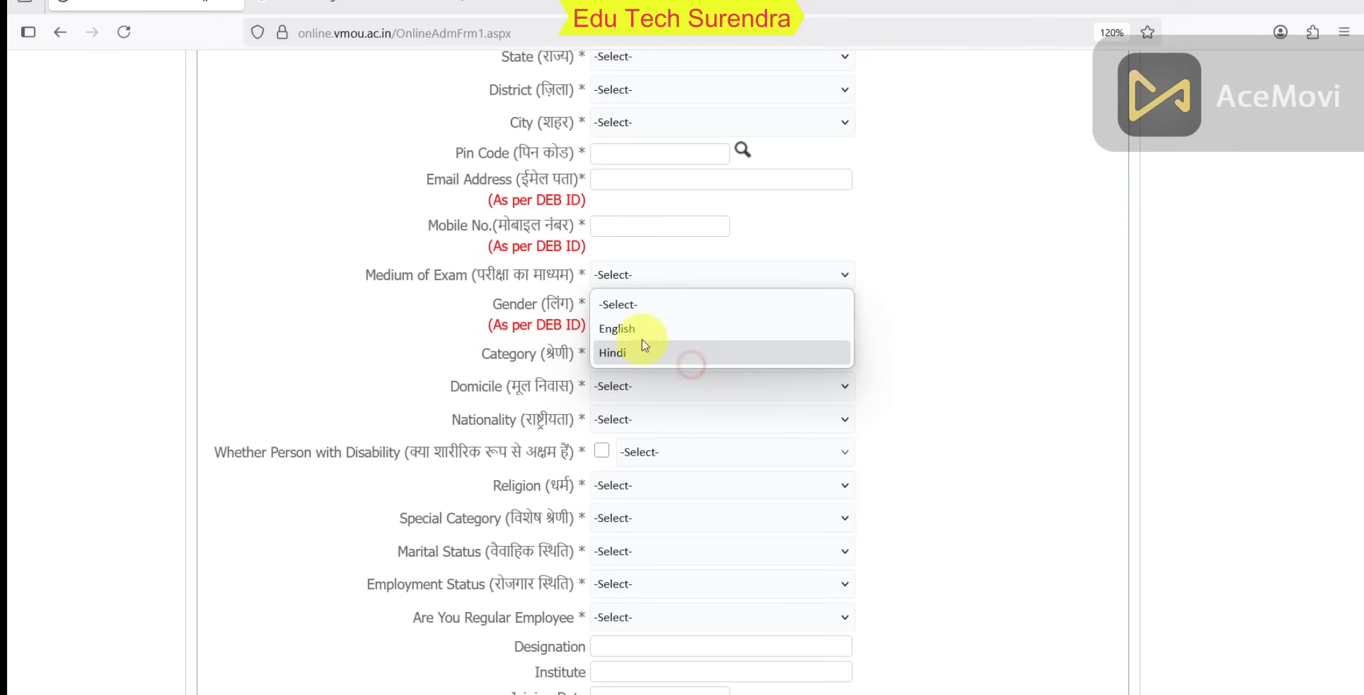
pyautogui.click(728, 352)
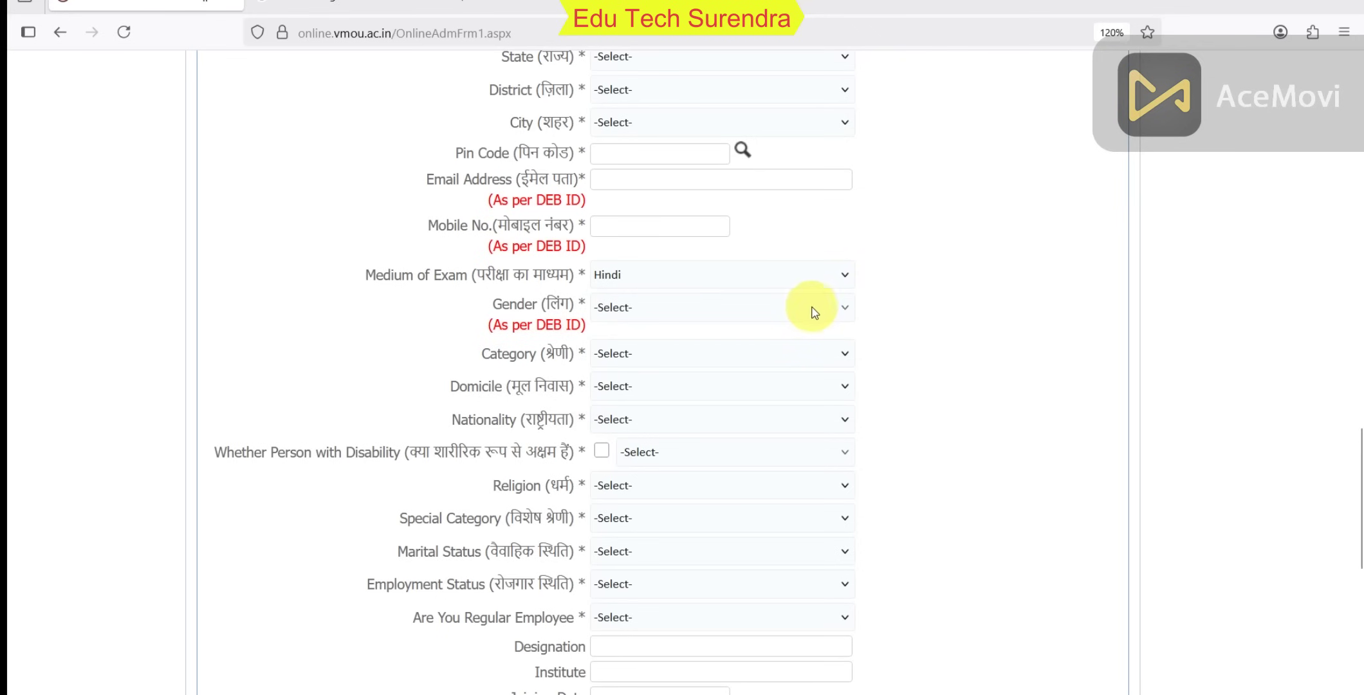
# Set the applicant's category to OBC and the domicile to Rural.
pyautogui.scroll(-3, 694, 330)
pyautogui.click(634, 243)
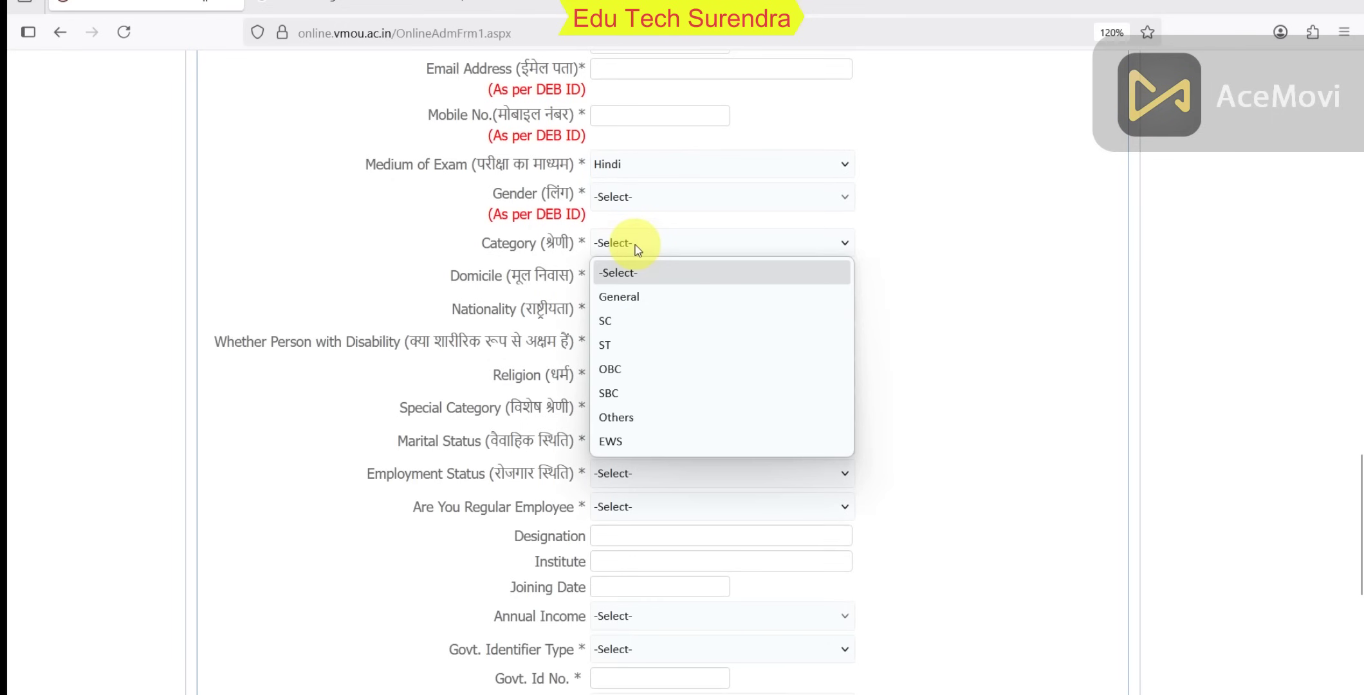
pyautogui.click(642, 369)
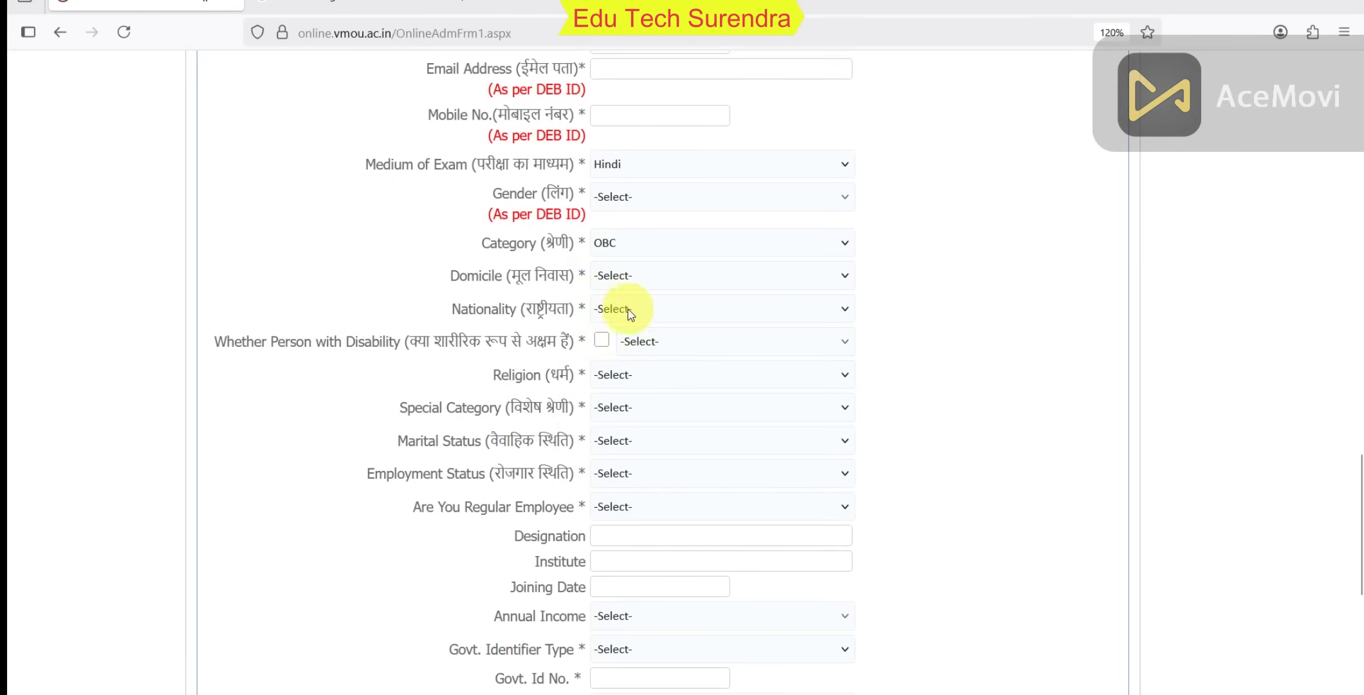
pyautogui.click(635, 277)
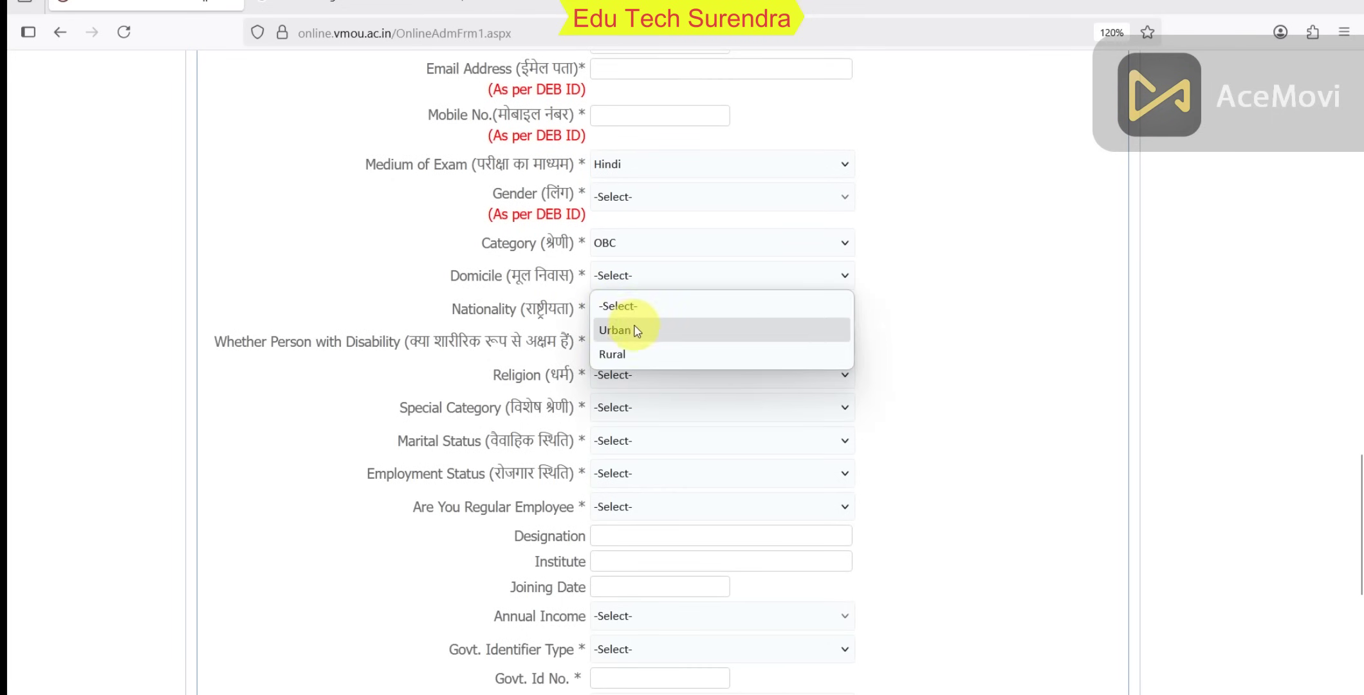
pyautogui.click(671, 359)
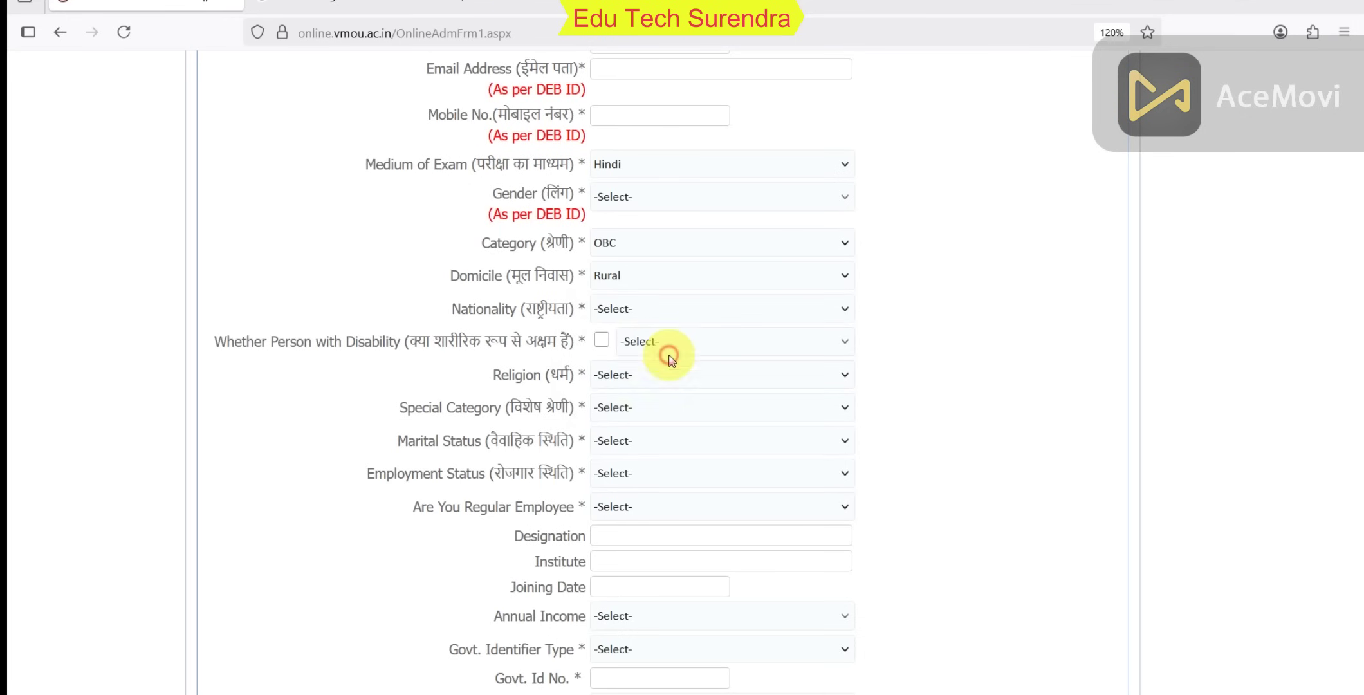
# Set the applicant's nationality to Indian and leave the person with disability option unmarked.
pyautogui.click(627, 309)
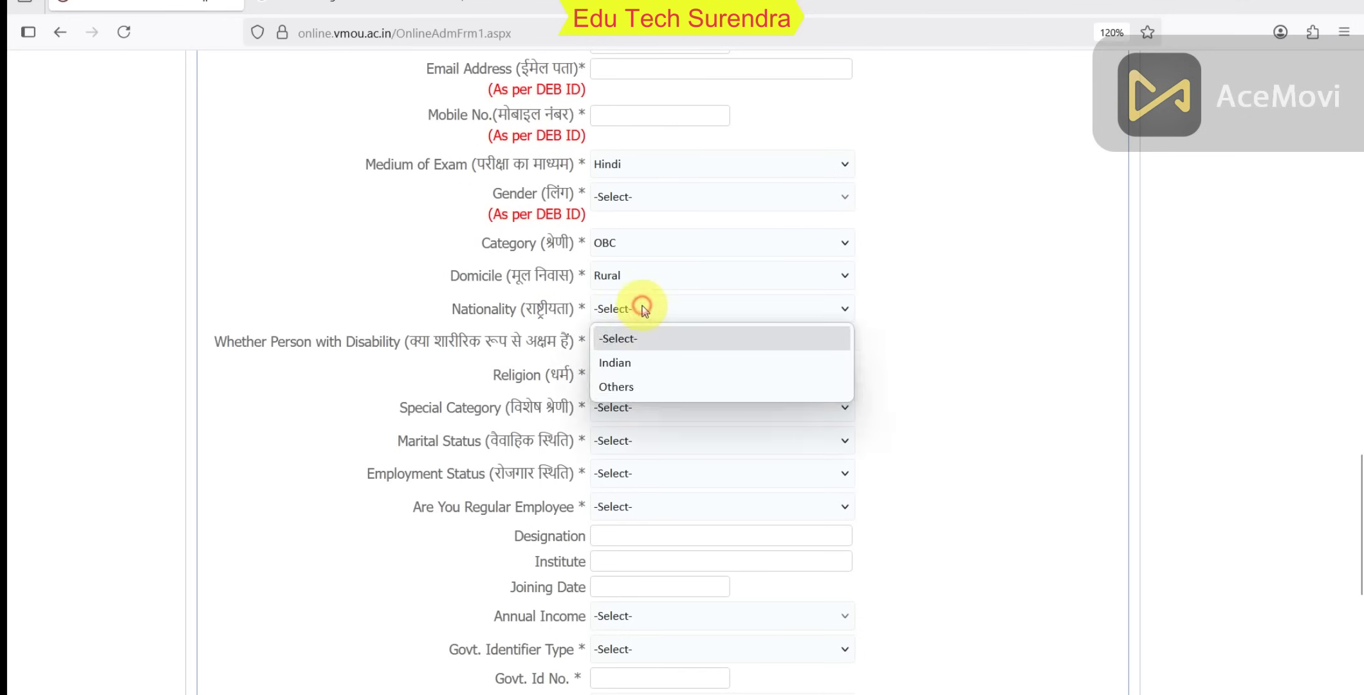
pyautogui.click(649, 359)
pyautogui.scroll(-1, 933, 333)
pyautogui.scroll(-1, 933, 332)
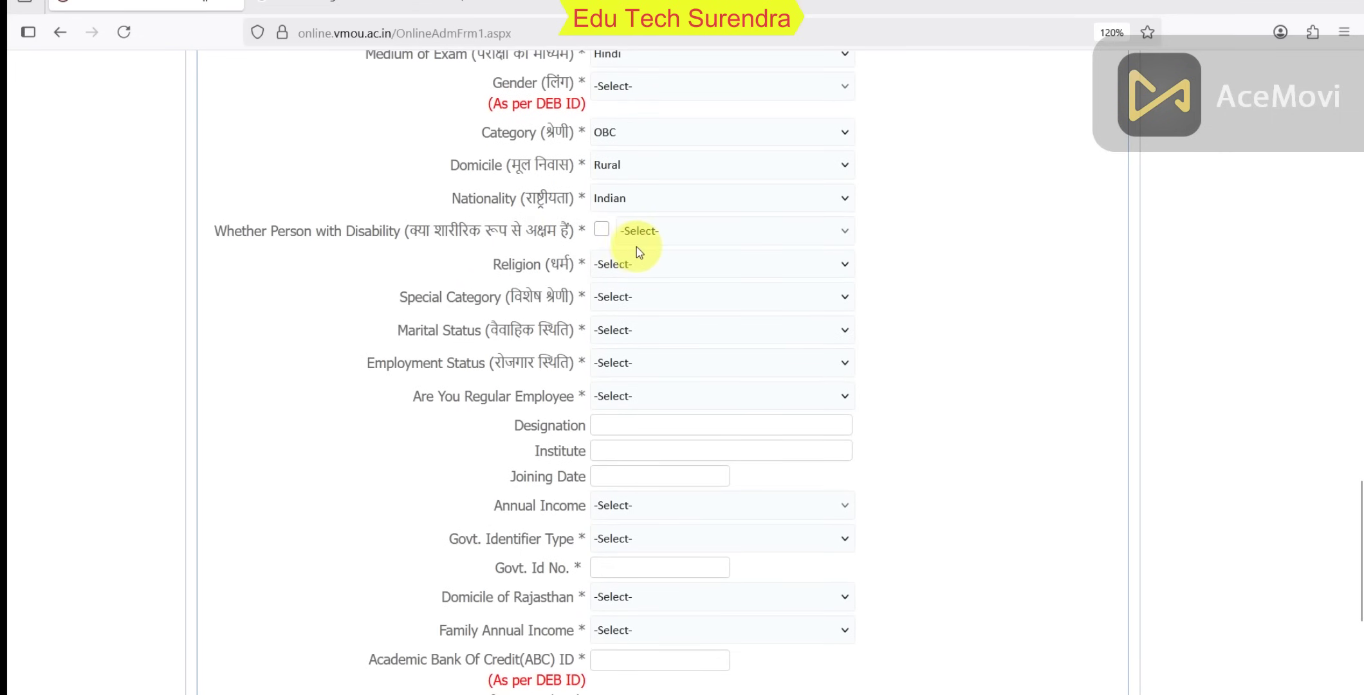
pyautogui.click(602, 229)
pyautogui.click(602, 229)
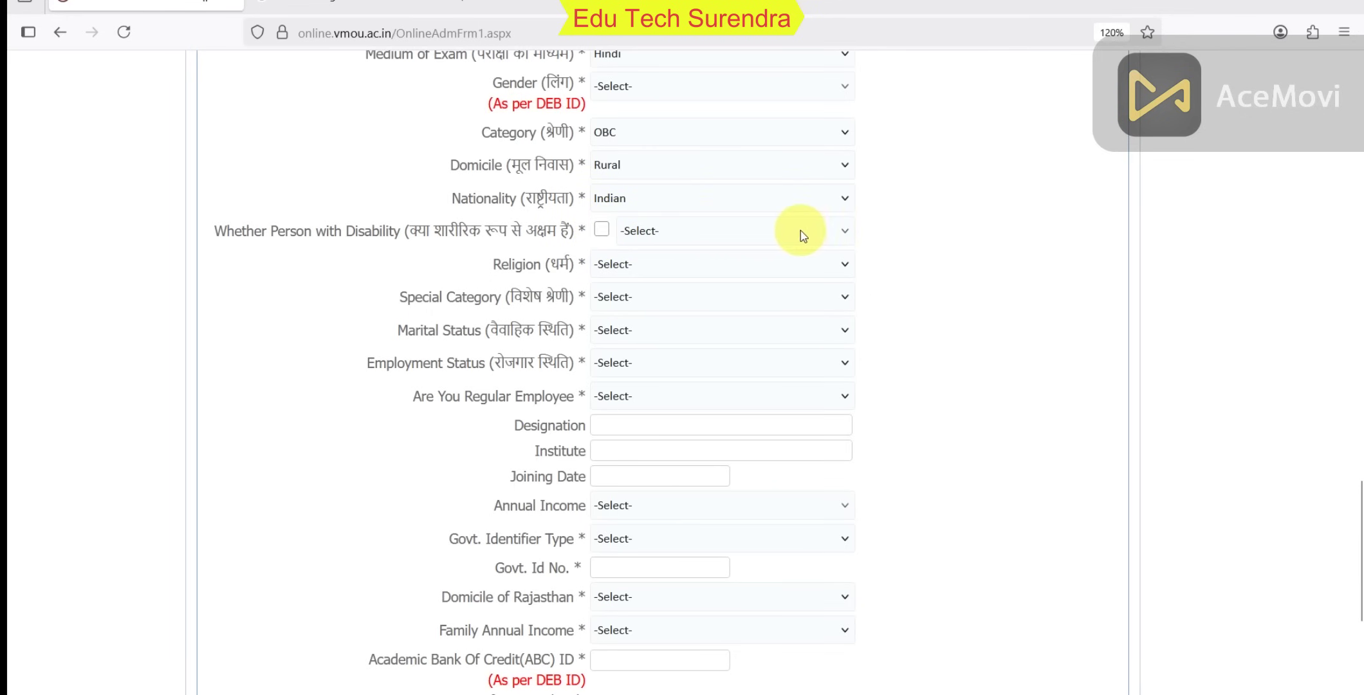
# Set the religion to Muslim and the special category to Not Applicable.
pyautogui.scroll(-3, 935, 239)
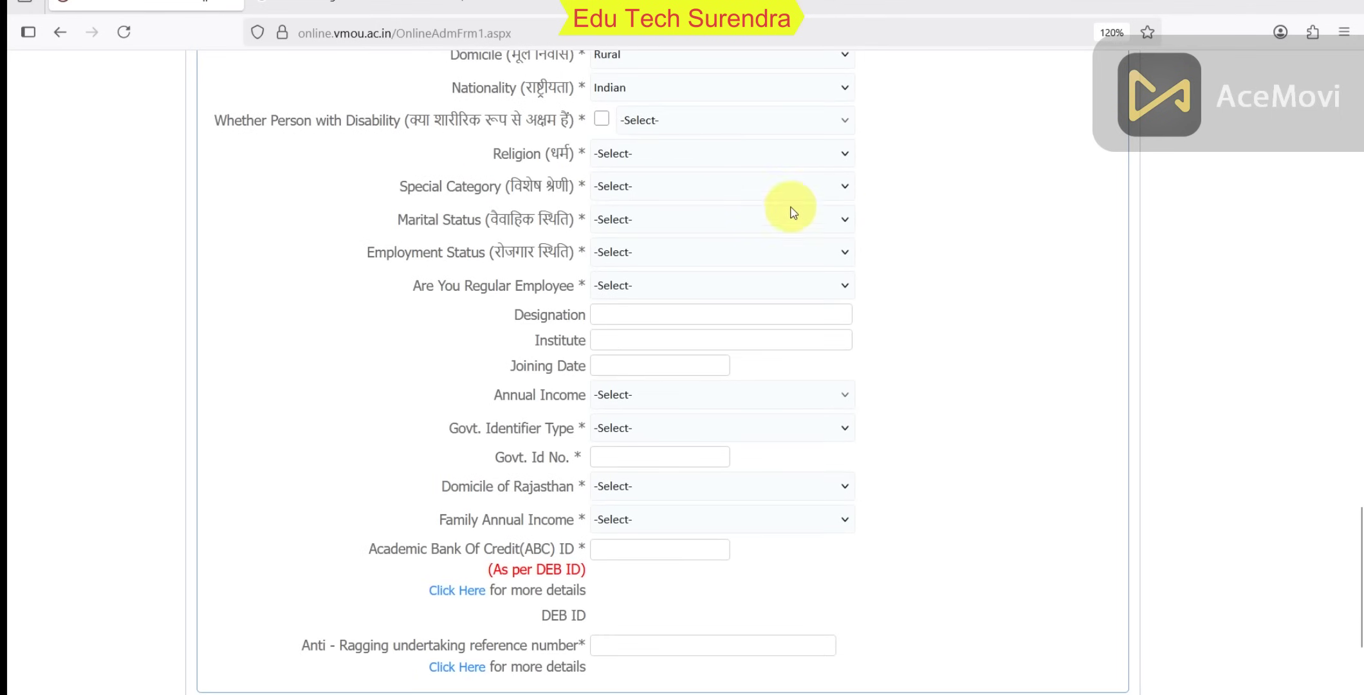
pyautogui.click(634, 162)
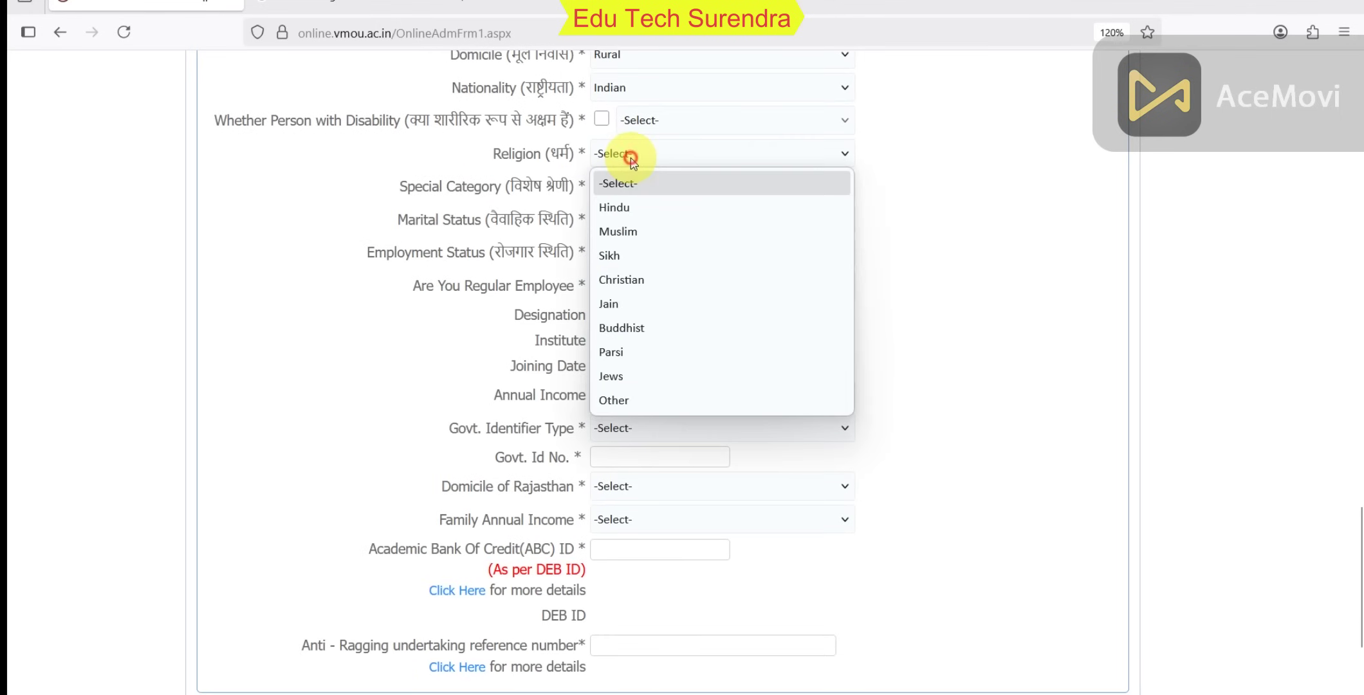
pyautogui.click(637, 227)
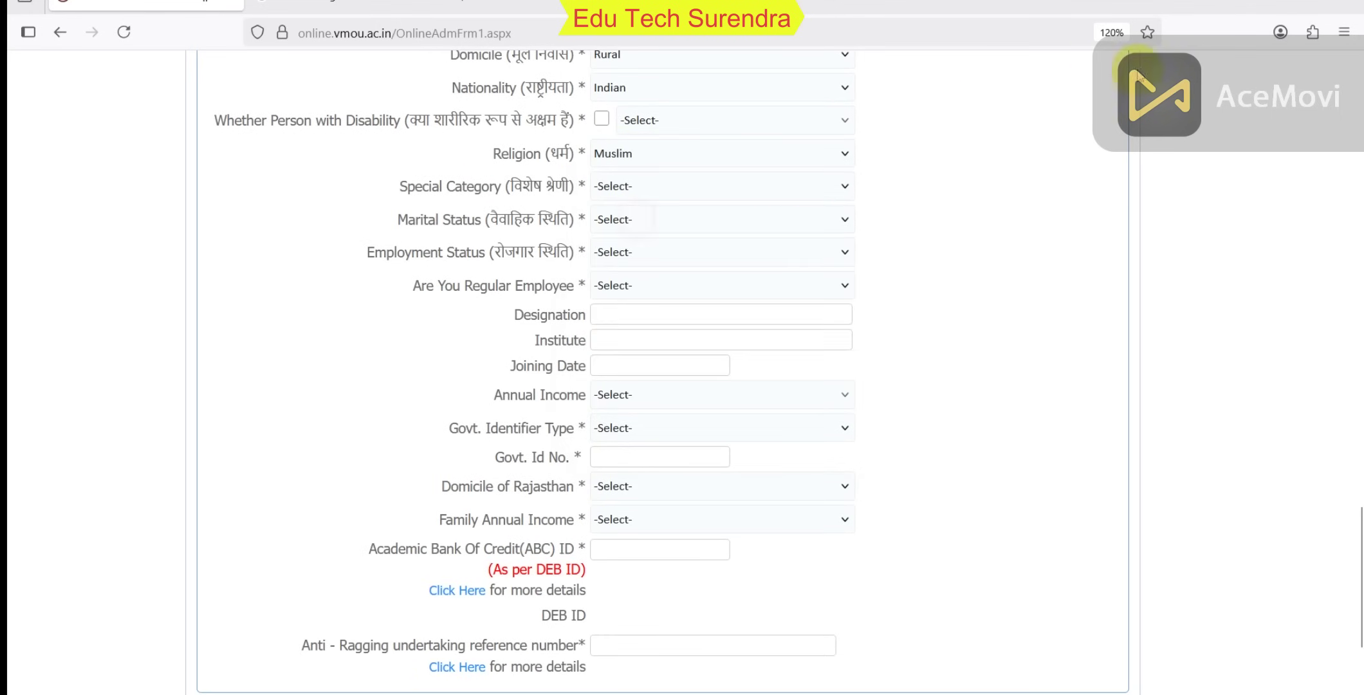
pyautogui.click(644, 188)
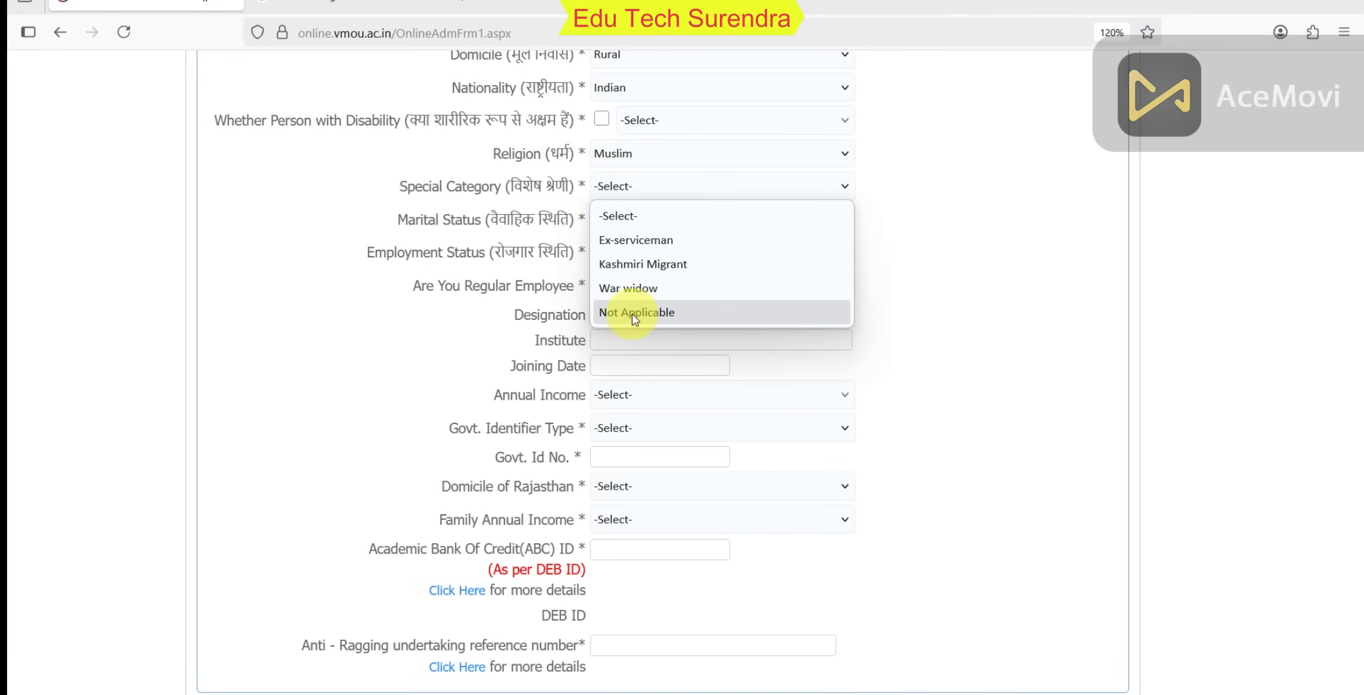
pyautogui.click(673, 312)
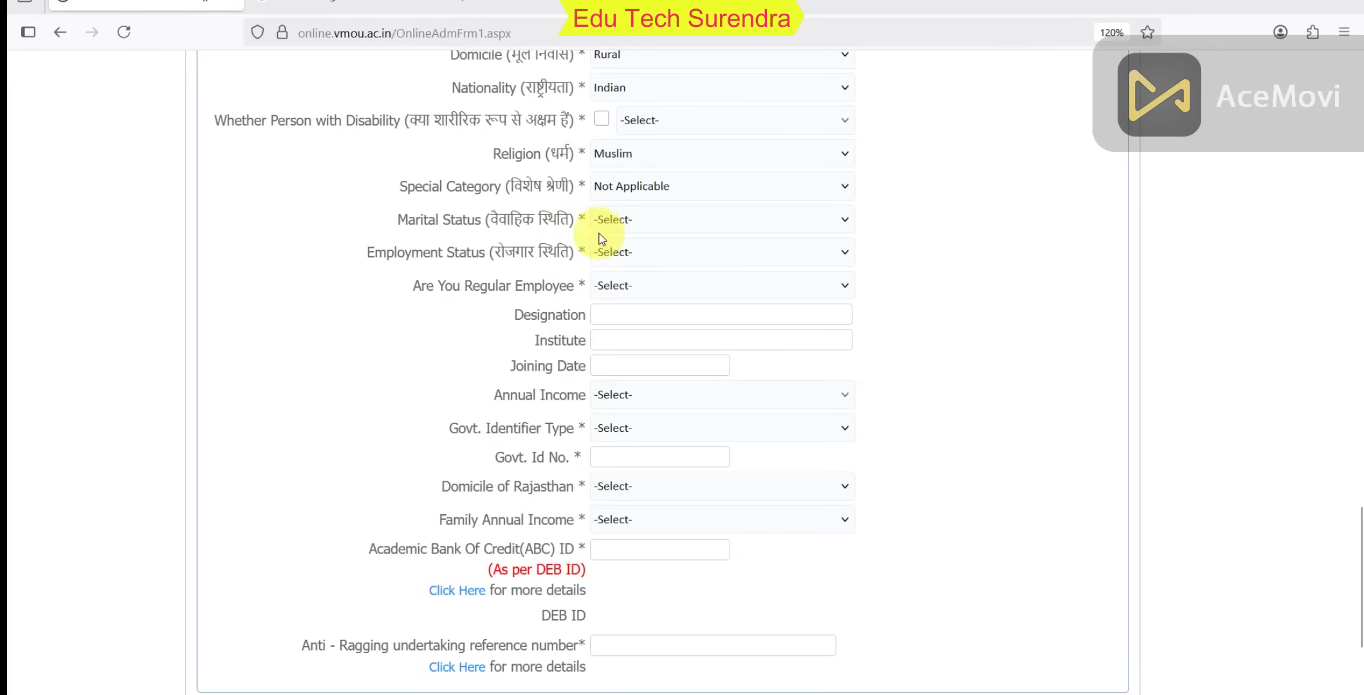
# Set the applicant's marital status to Unmarried and the employment status to Unemployed.
pyautogui.click(636, 224)
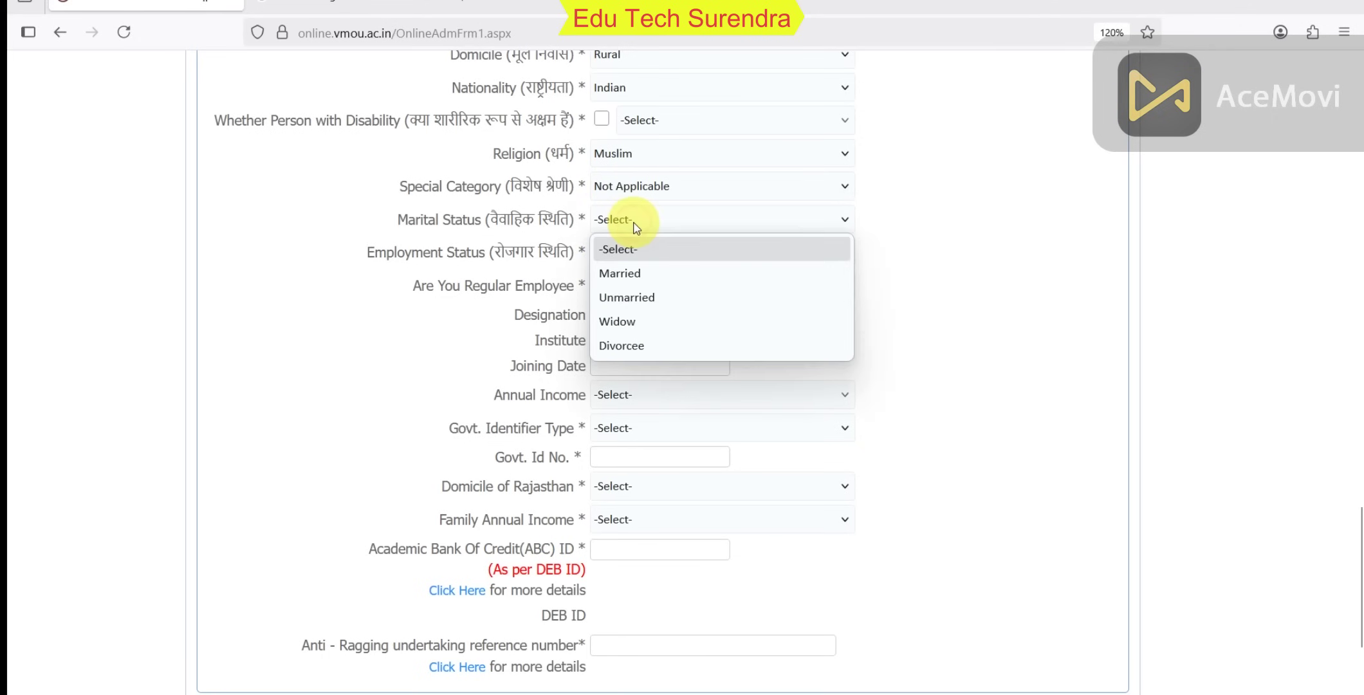
pyautogui.click(641, 298)
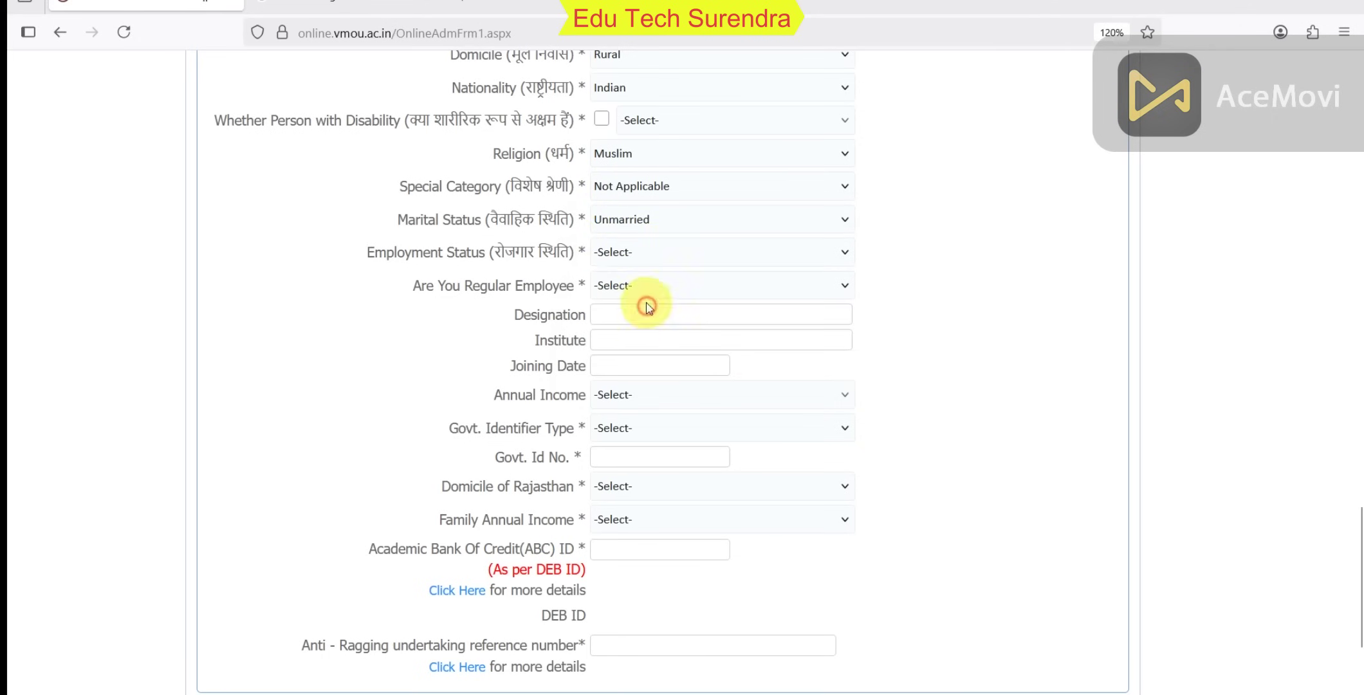
pyautogui.click(644, 252)
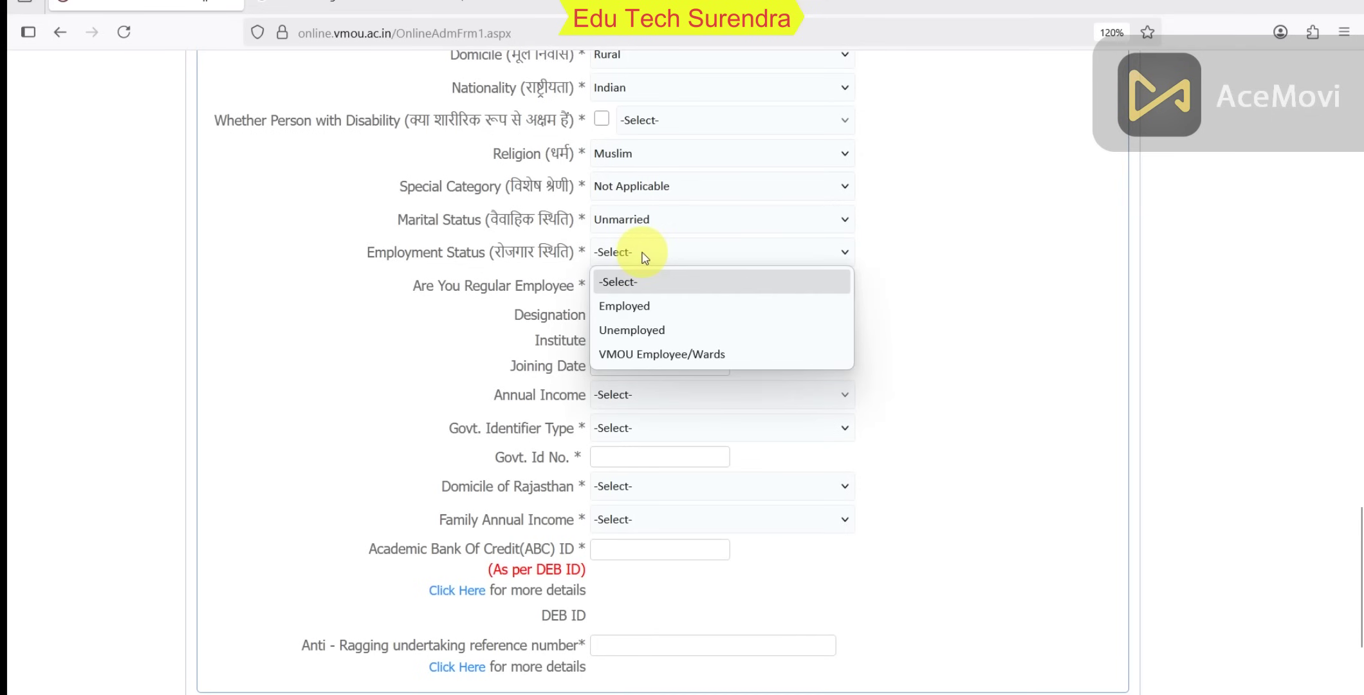
pyautogui.click(663, 335)
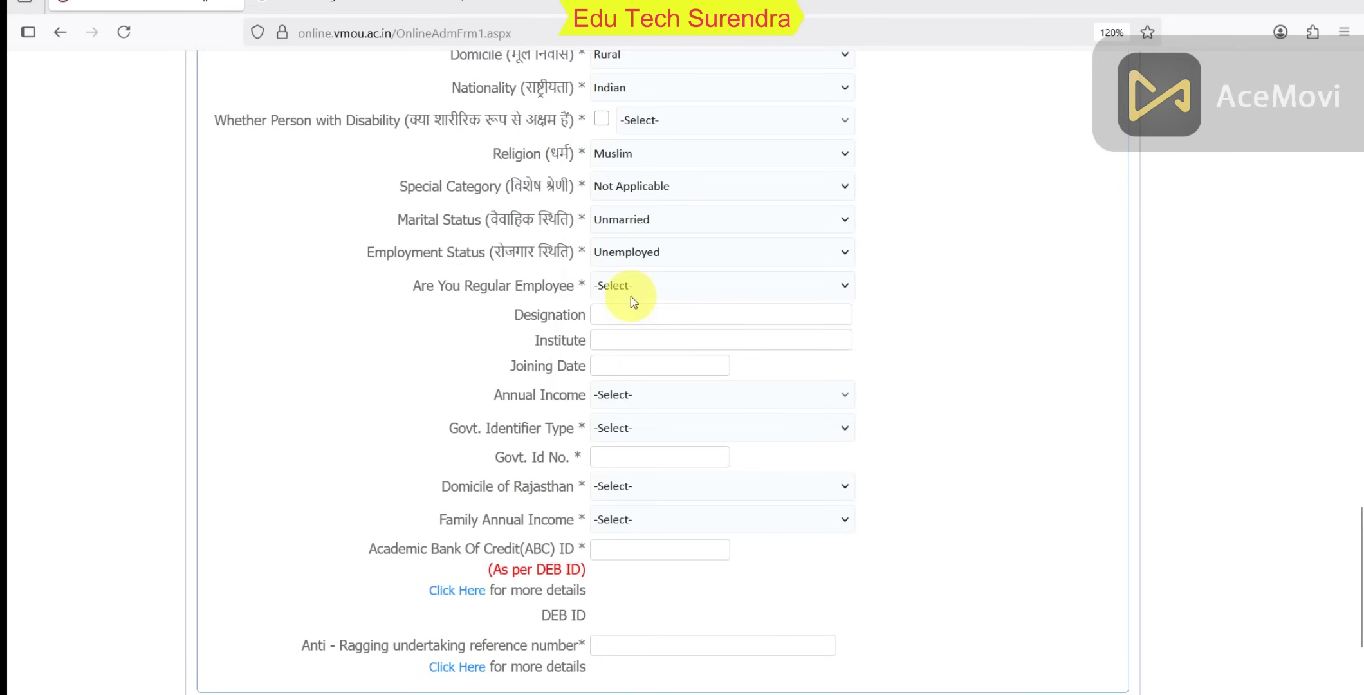
# Keep the employment status as Unemployed and answer NO to whether the applicant is a regular employee.
pyautogui.click(643, 254)
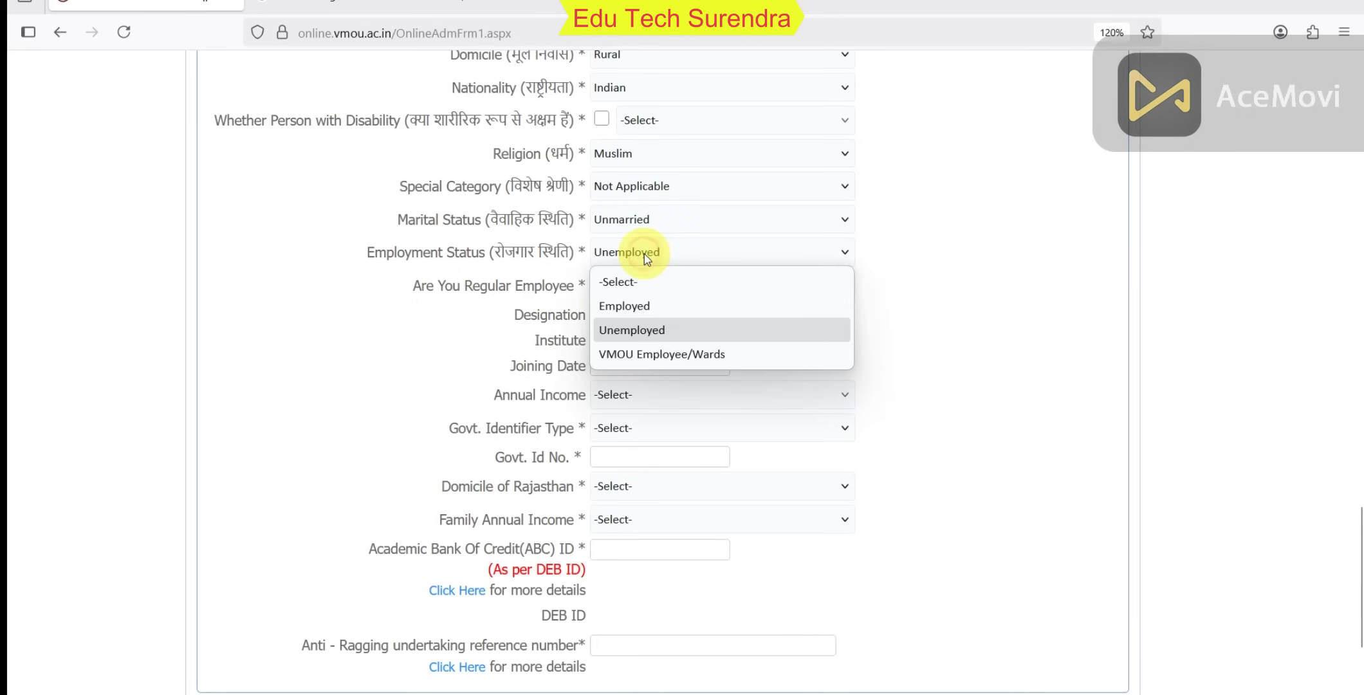
pyautogui.click(644, 253)
pyautogui.click(629, 286)
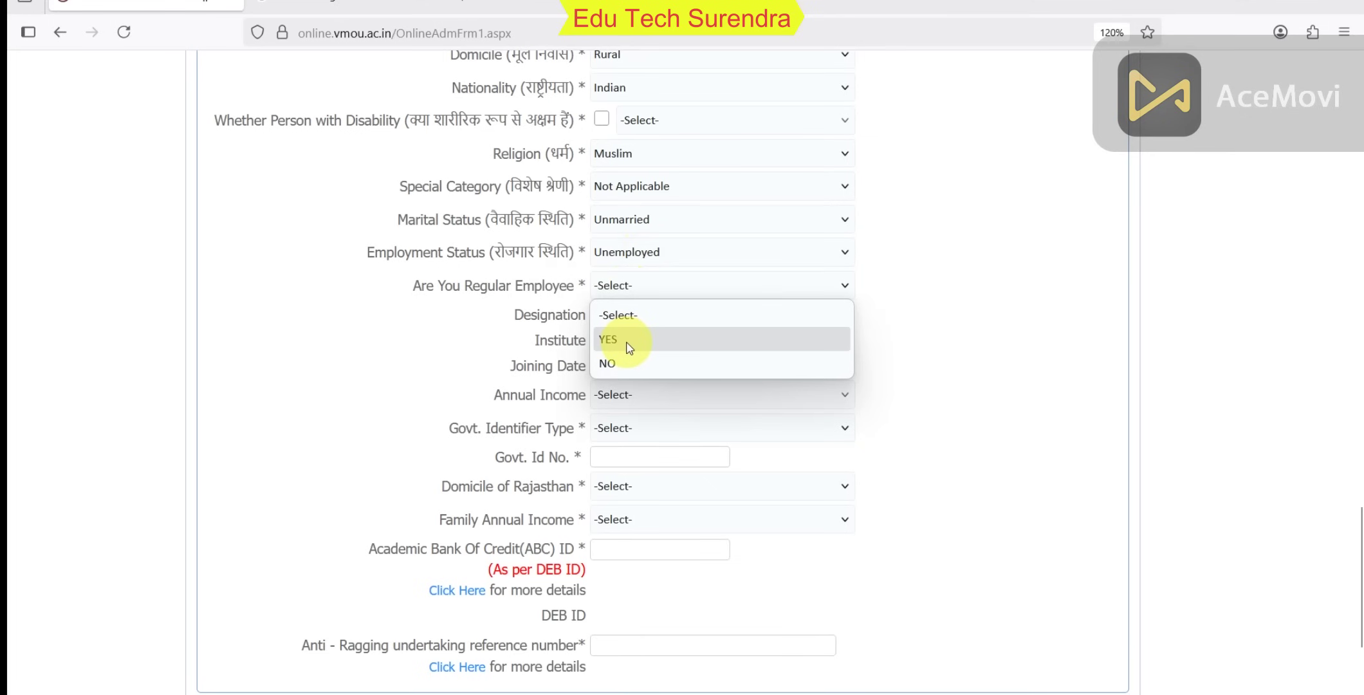
pyautogui.click(628, 364)
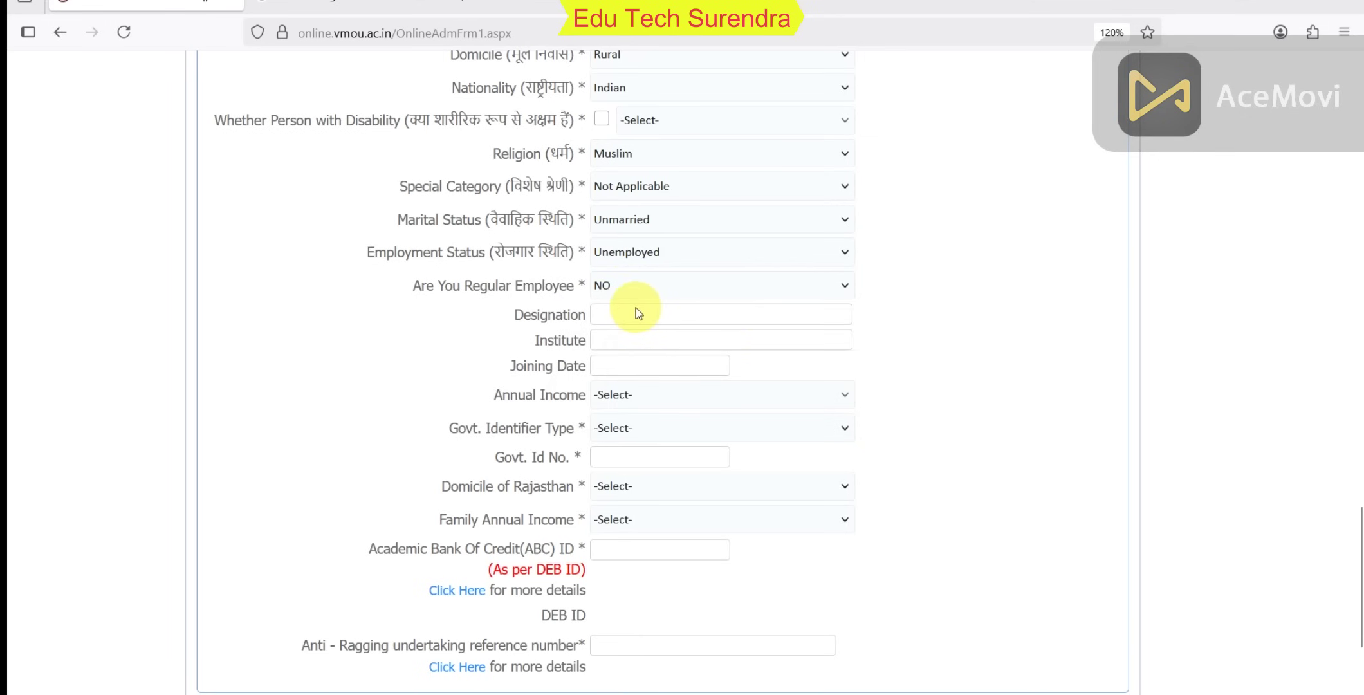
pyautogui.click(637, 253)
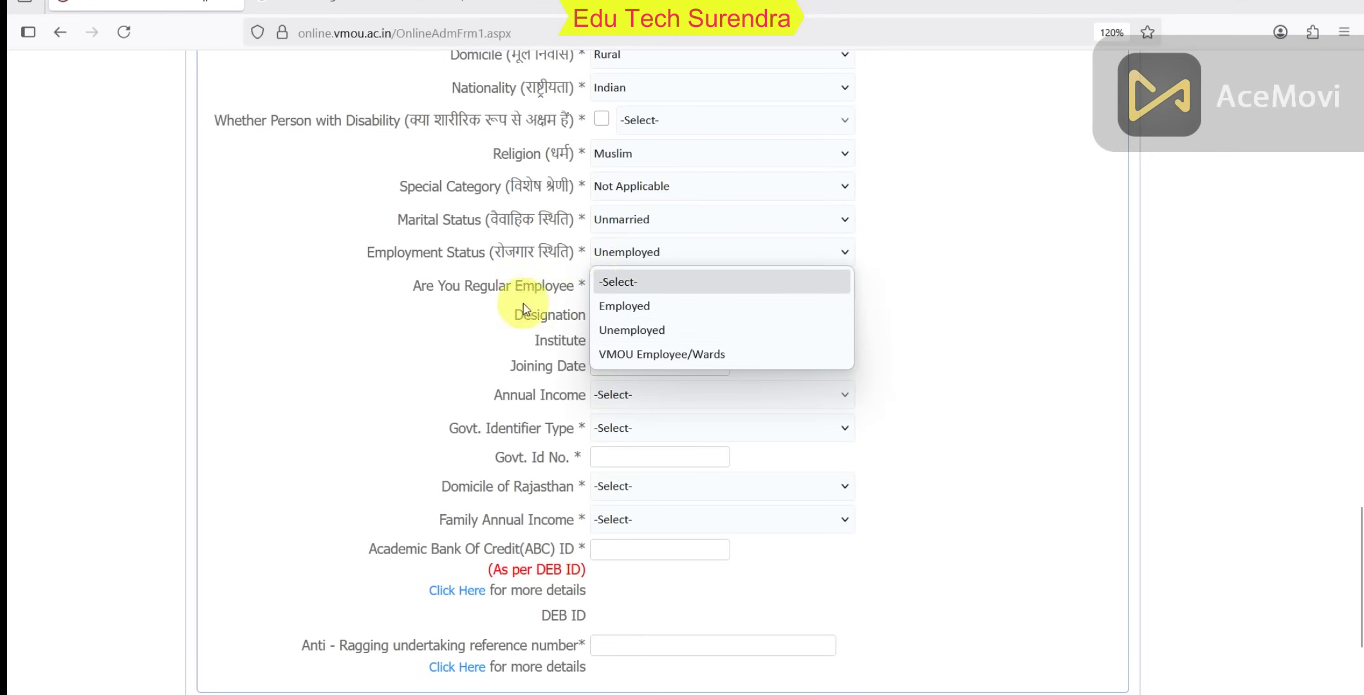
pyautogui.click(508, 321)
pyautogui.moveTo(515, 316); pyautogui.dragTo(593, 318)
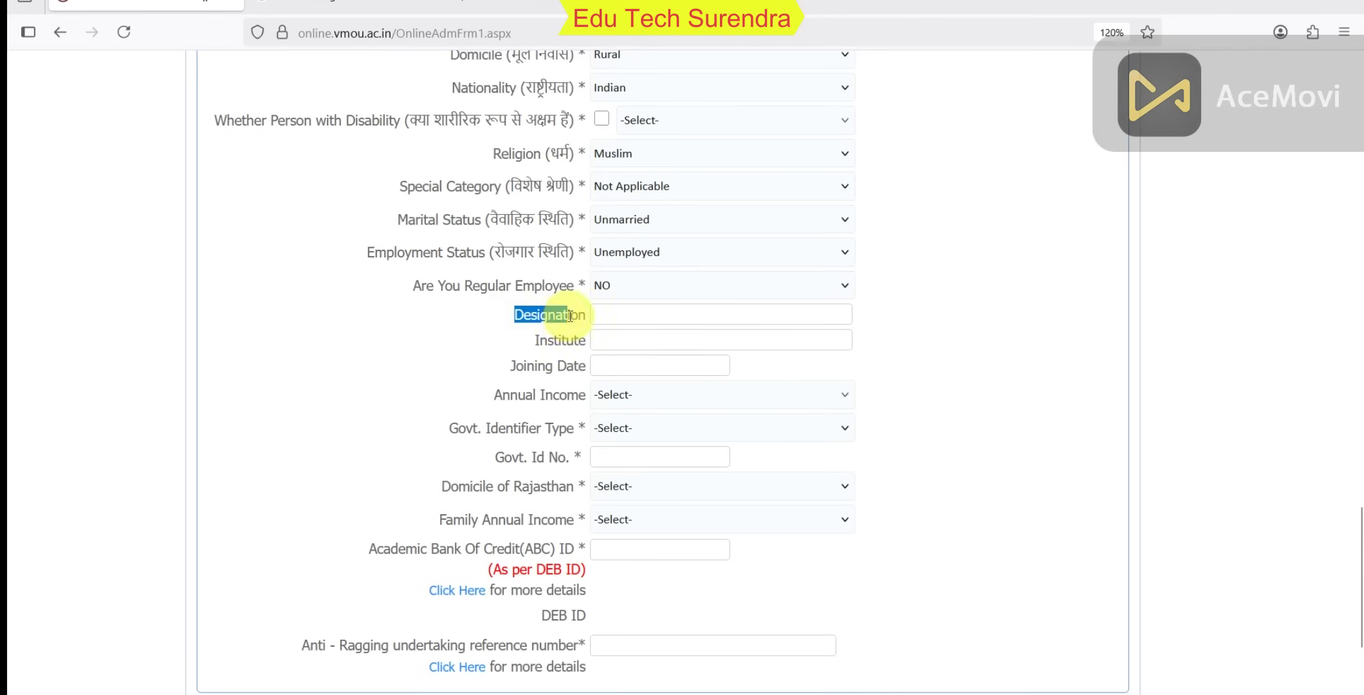
pyautogui.click(630, 316)
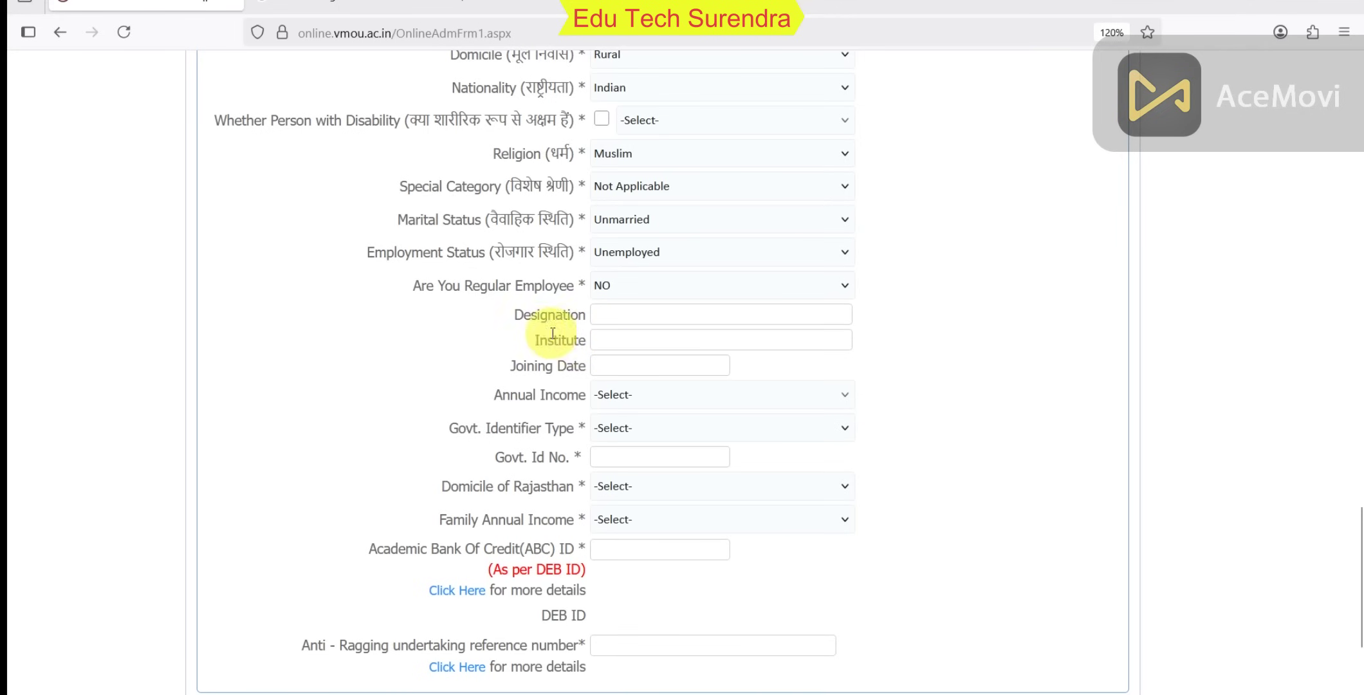
# Set the government identifier type to Aadhar, leaving the government ID number blank.
pyautogui.scroll(-2, 554, 322)
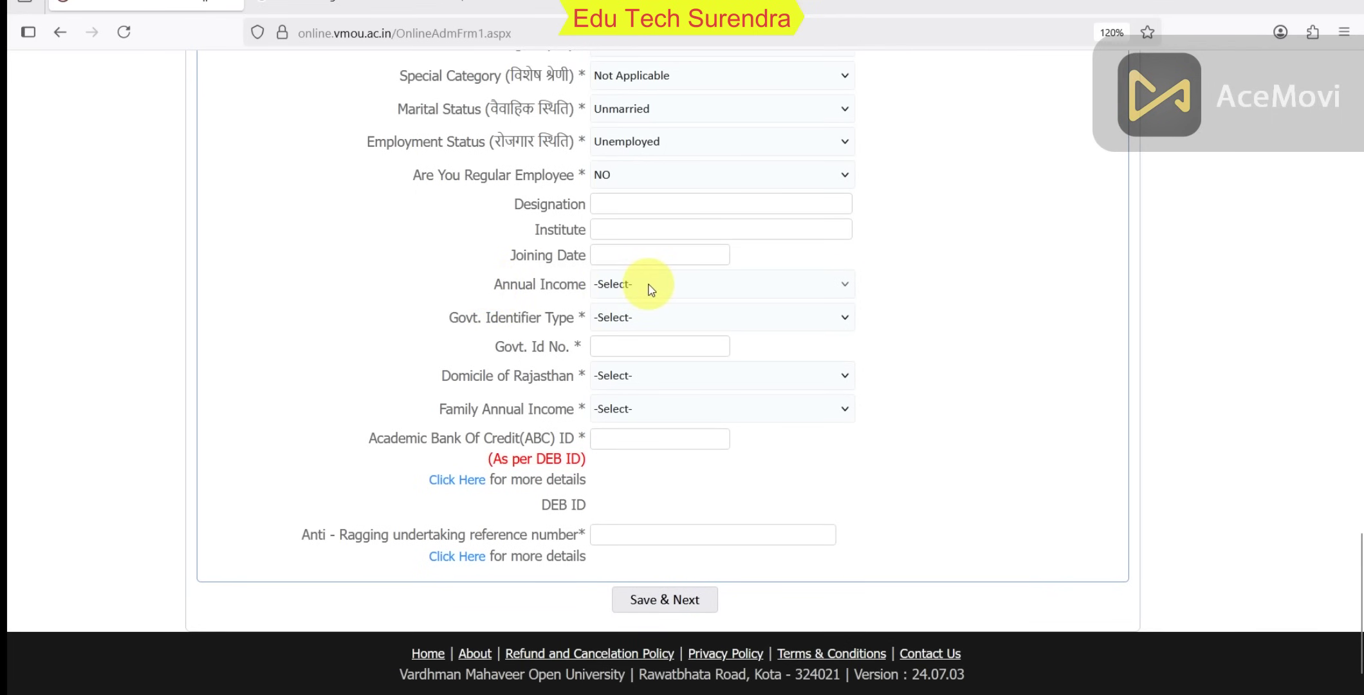
pyautogui.click(680, 319)
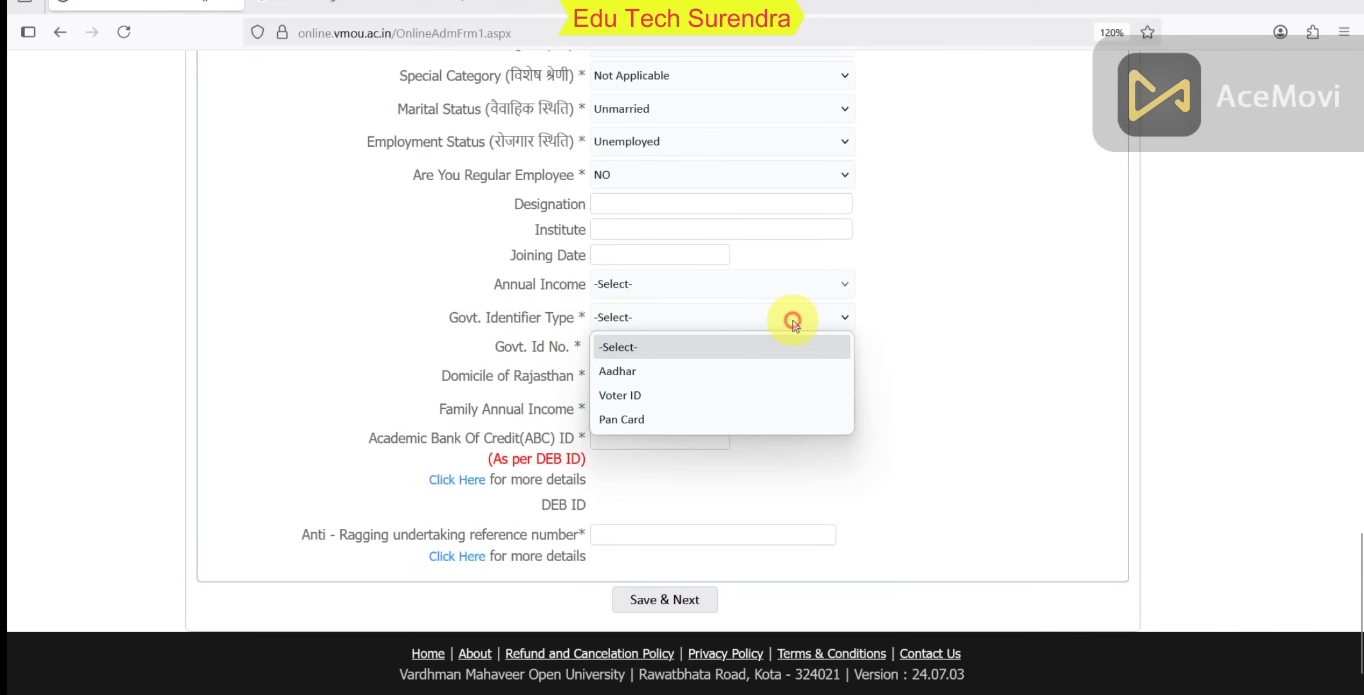
pyautogui.click(643, 380)
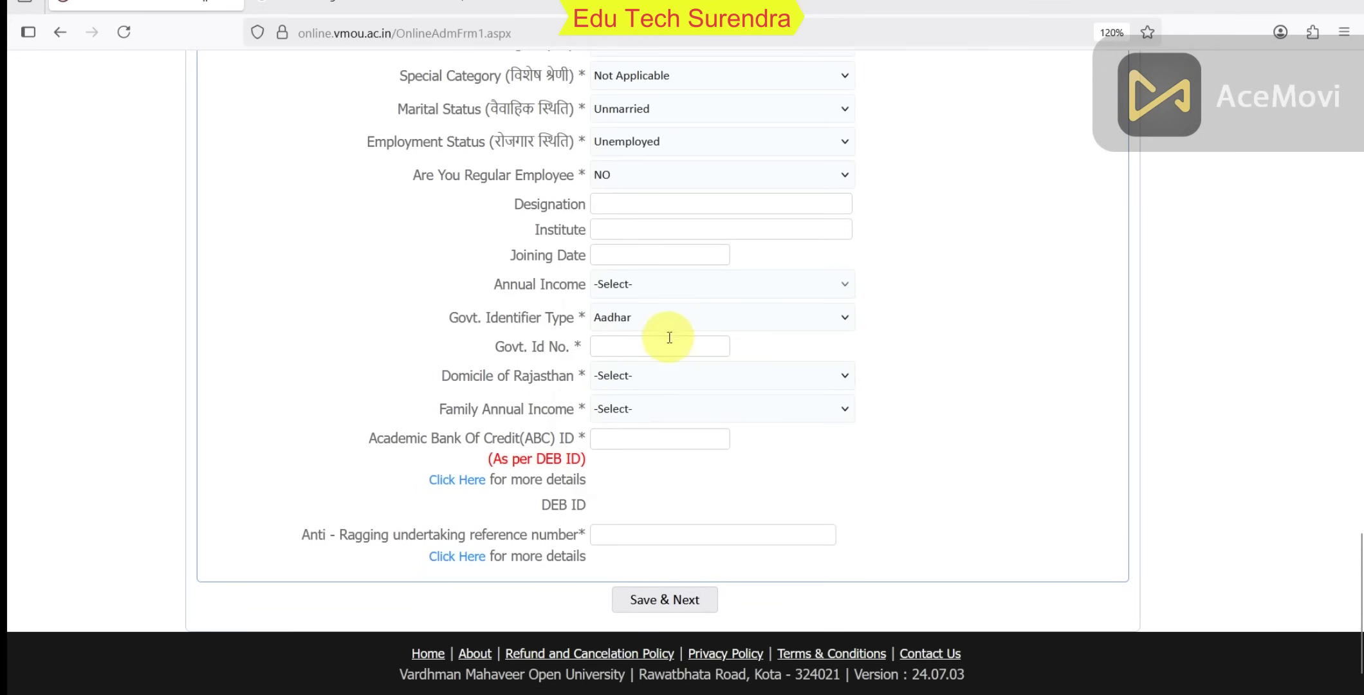
pyautogui.click(642, 346)
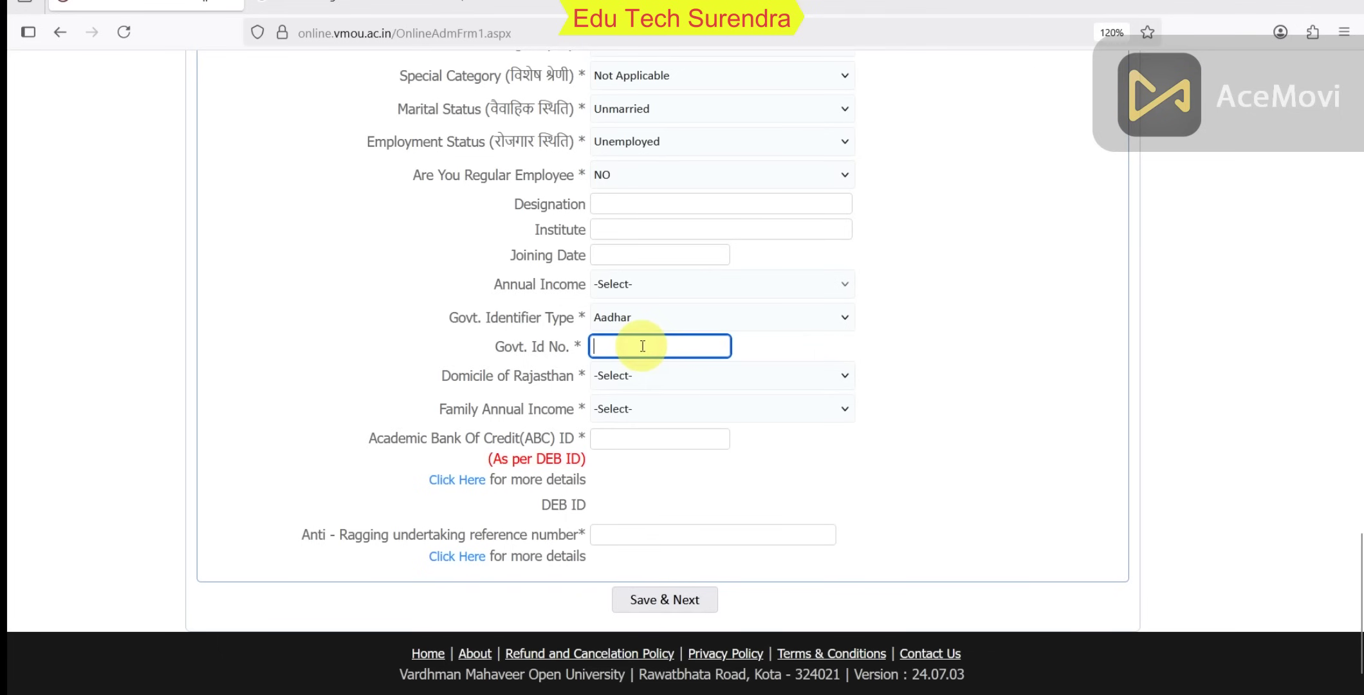
pyautogui.click(401, 348)
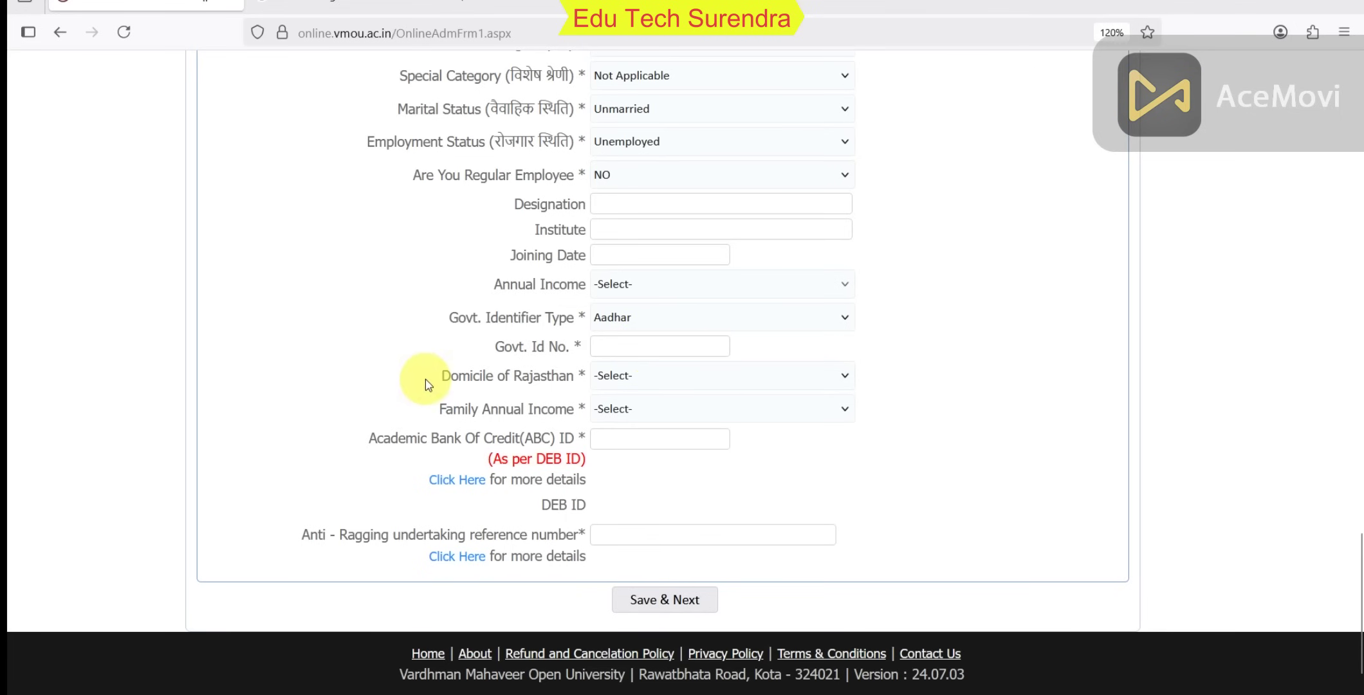
# Set the domicile of Rajasthan to Yes and check the available family annual income ranges without choosing one.
pyautogui.click(622, 379)
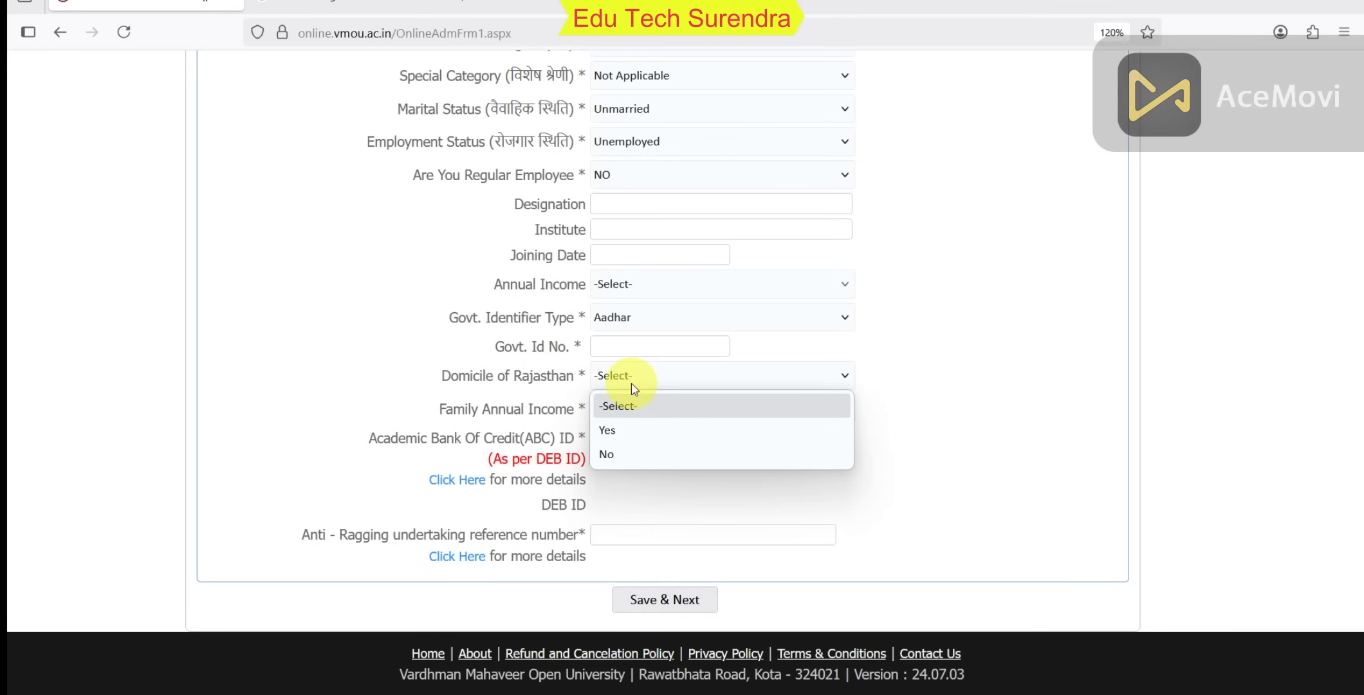
pyautogui.click(631, 455)
pyautogui.press('Up')
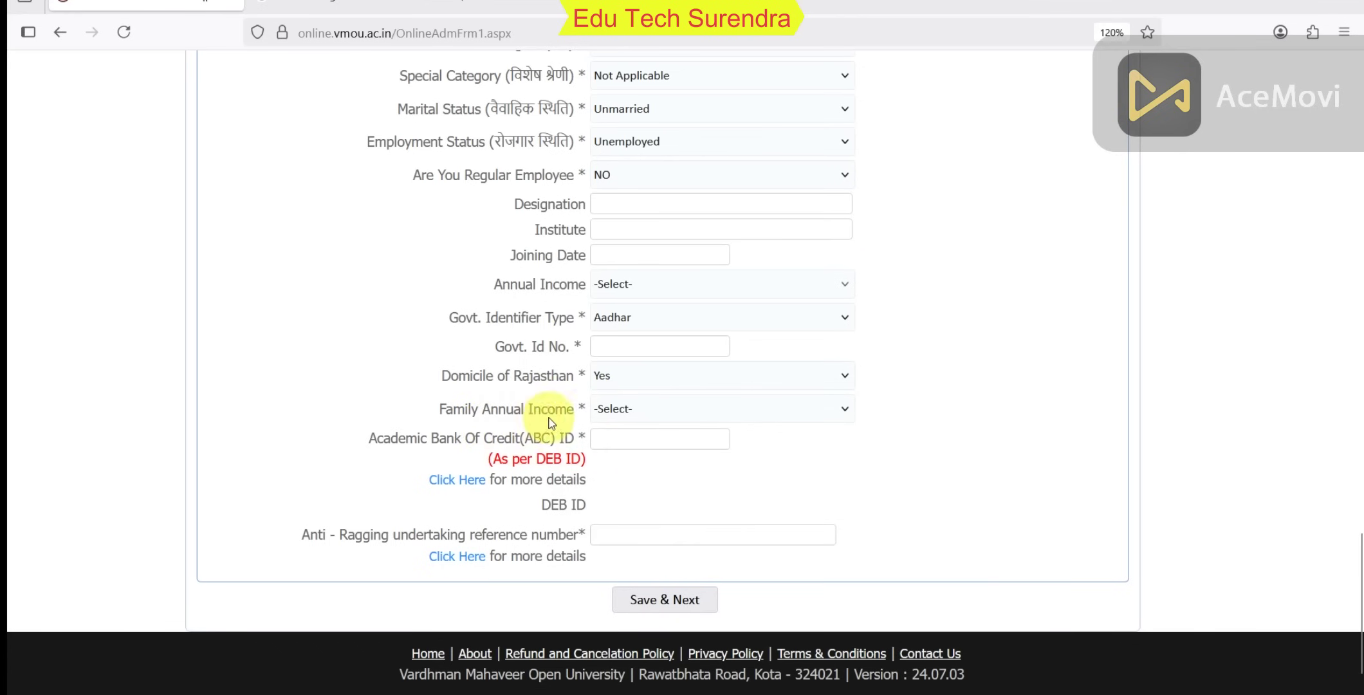
pyautogui.click(776, 413)
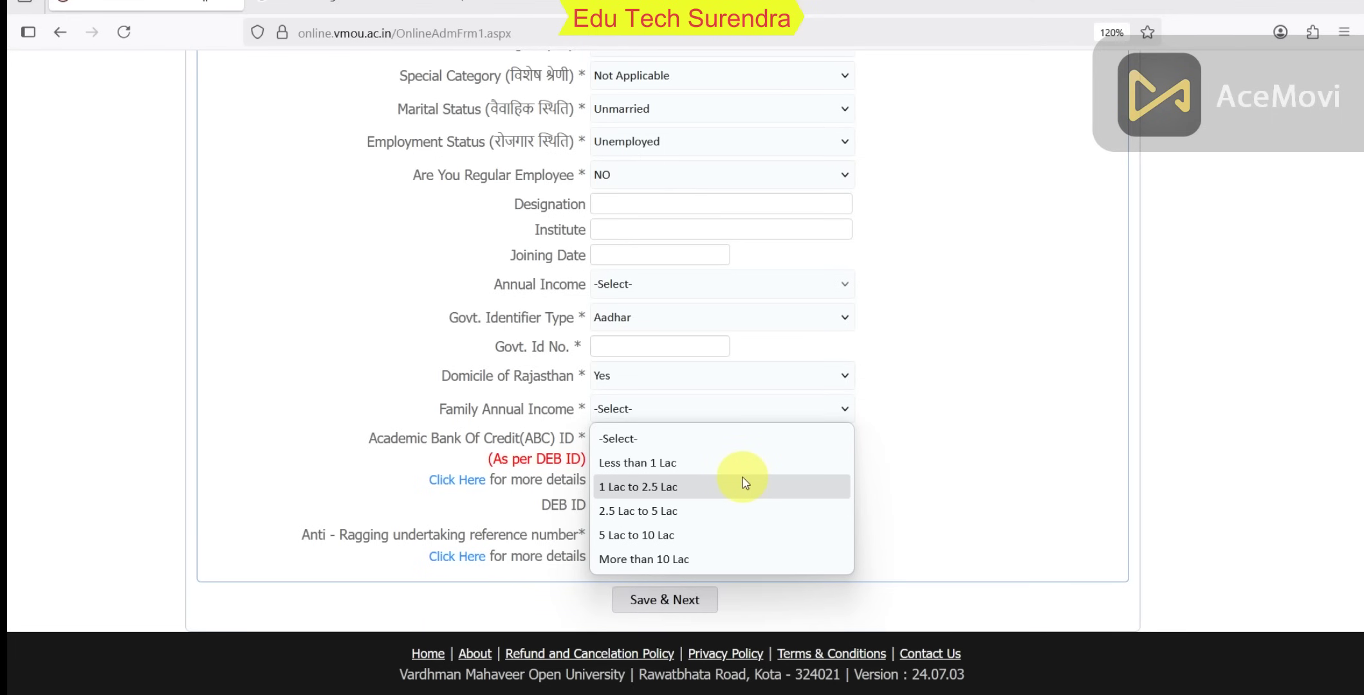
pyautogui.click(946, 447)
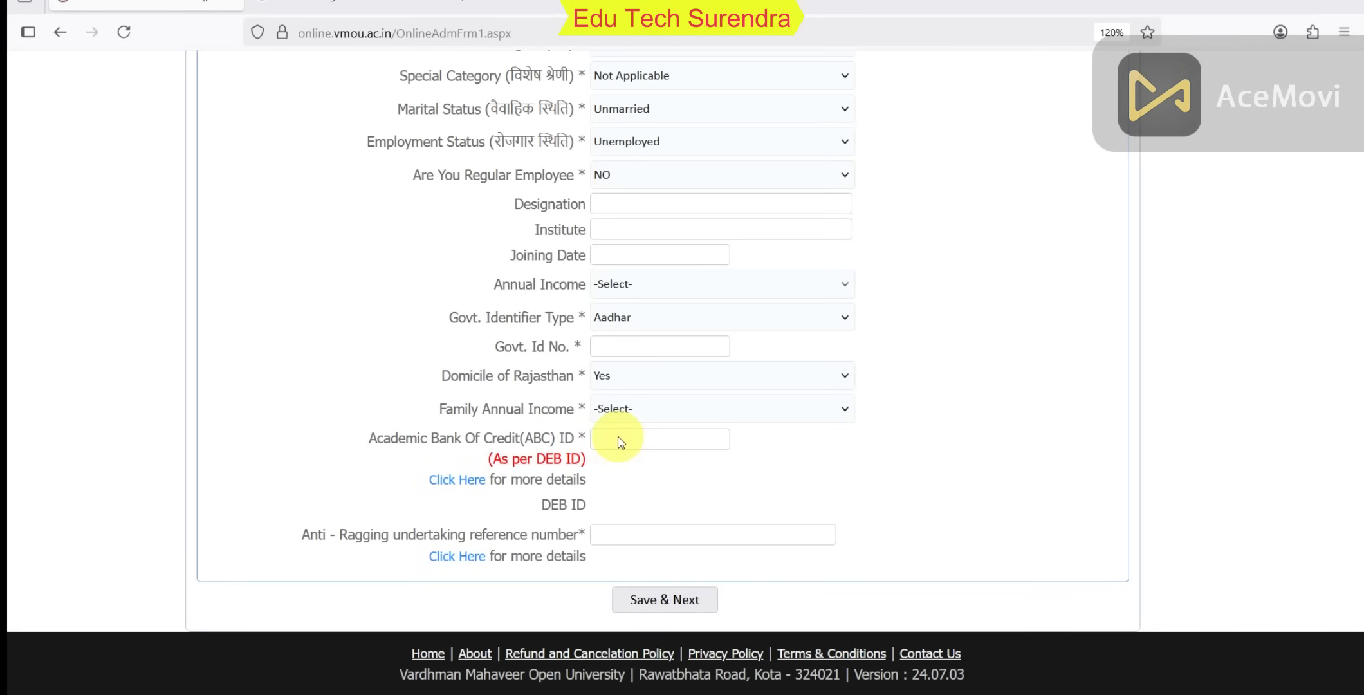
# Open the anti-ragging undertaking site from the reference number's details link and start the undertaking form for a University.
pyautogui.scroll(-2, 617, 442)
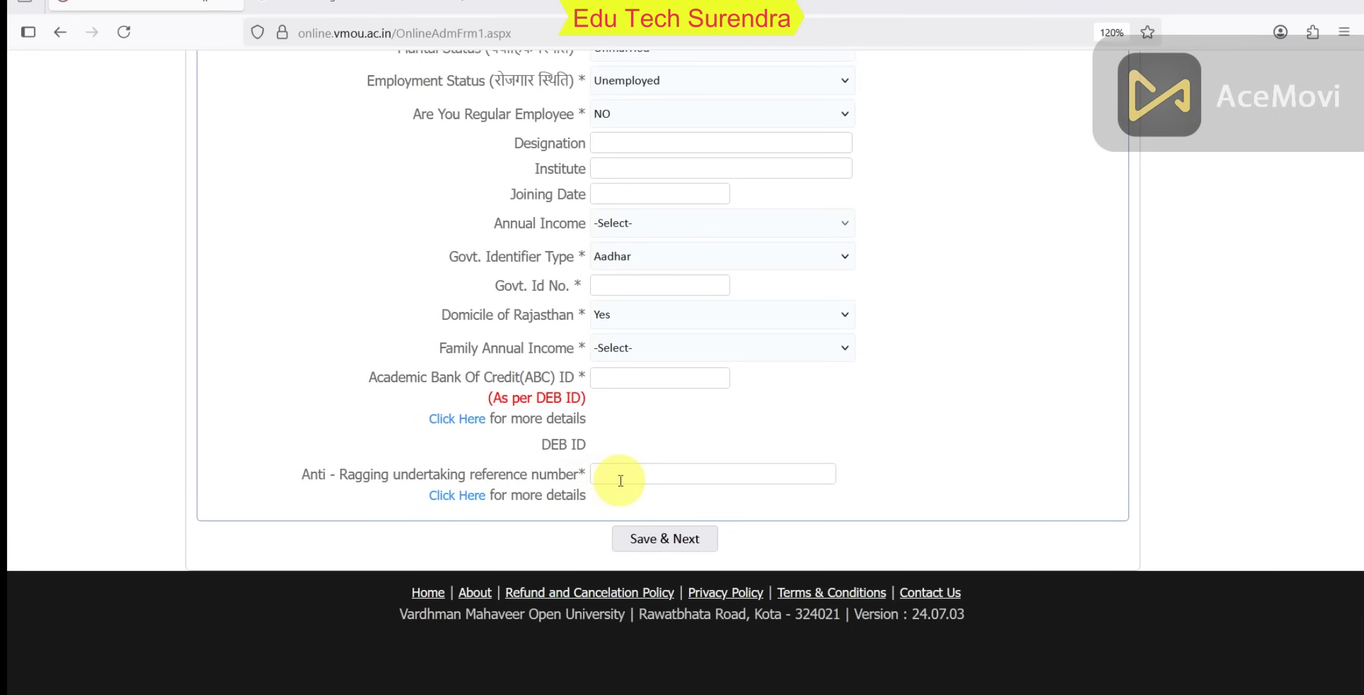
pyautogui.click(446, 504)
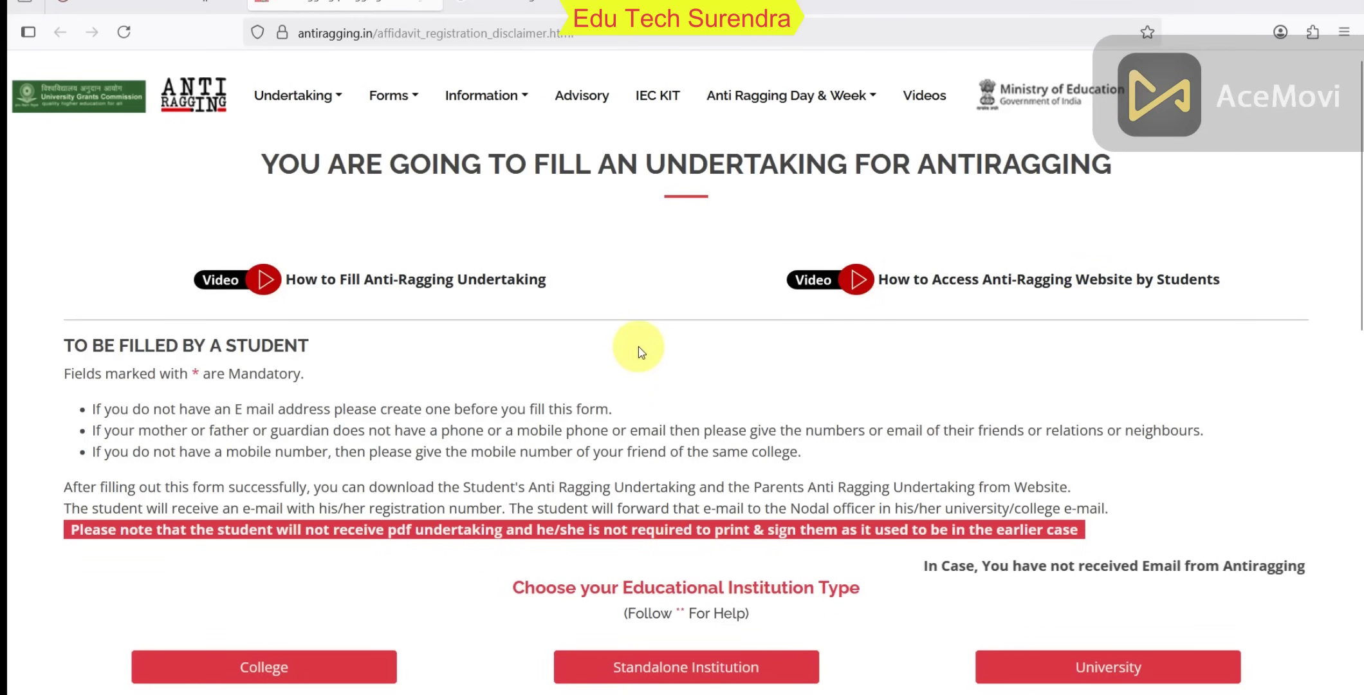
pyautogui.scroll(-3, 639, 346)
pyautogui.scroll(-3, 638, 346)
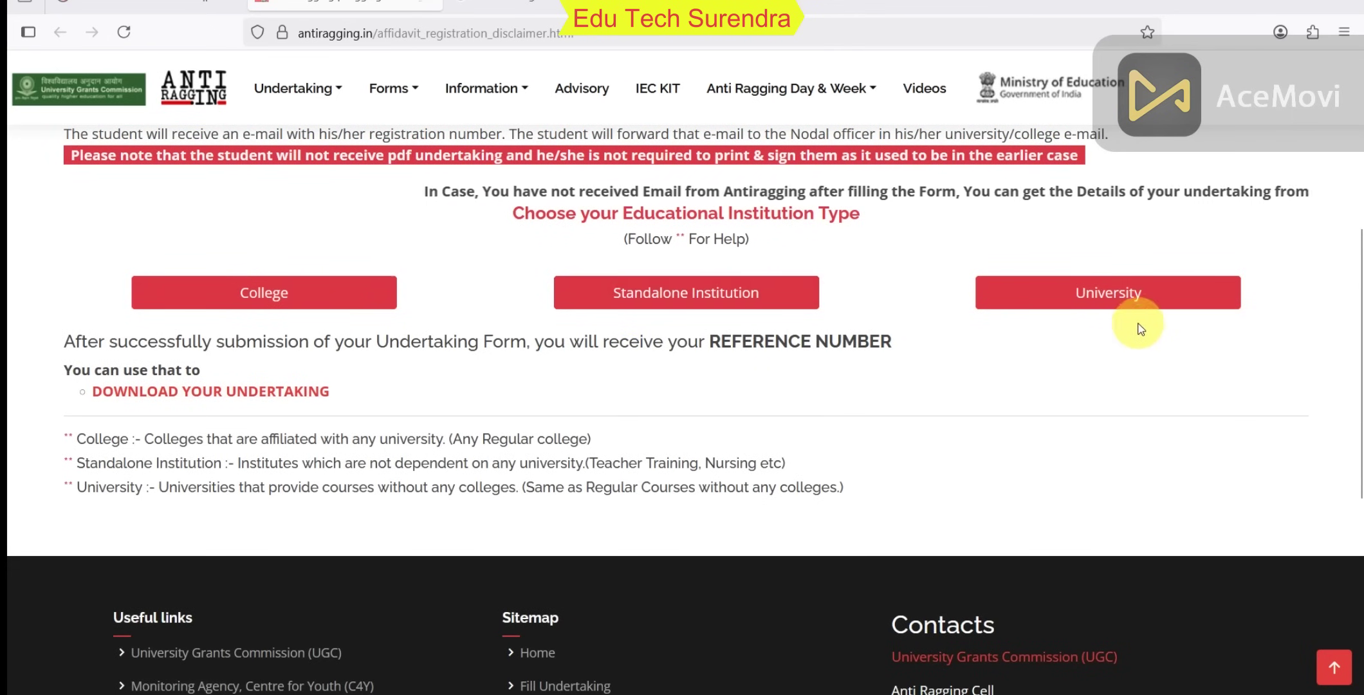
pyautogui.click(1110, 294)
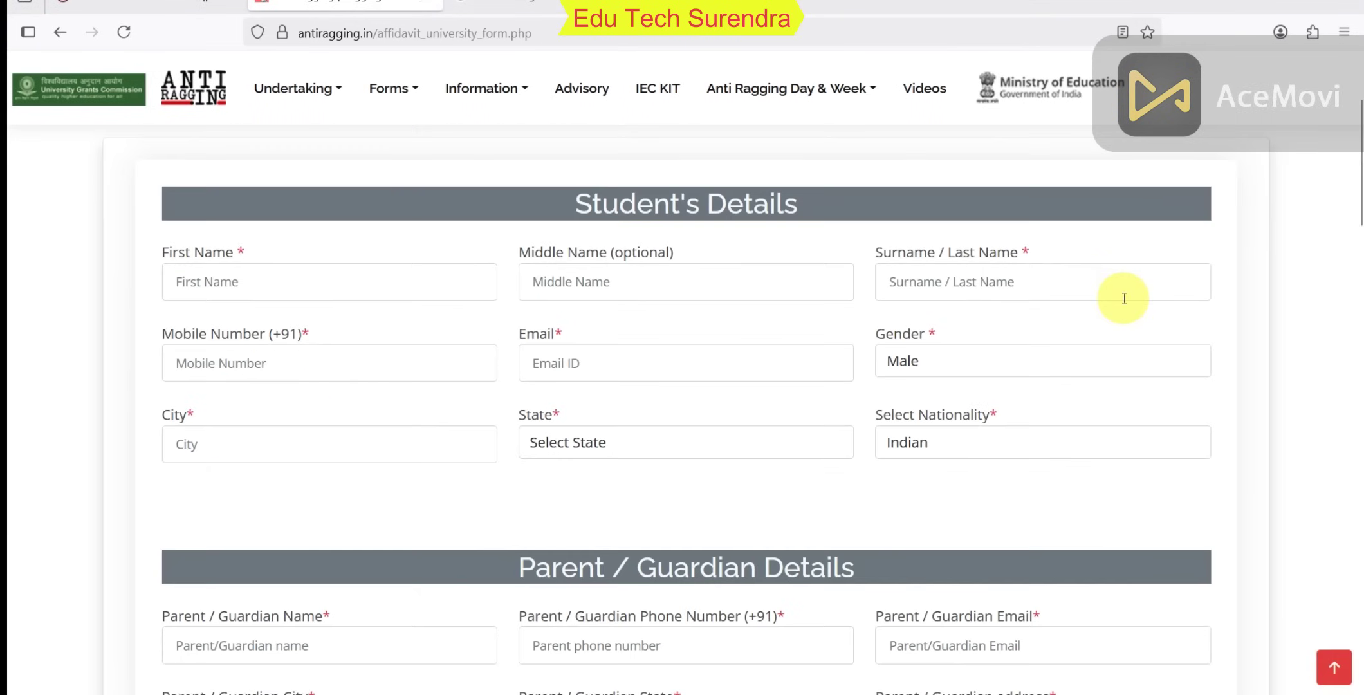
# Examine the name, mobile number, email and state fields in the Student's Details section without entering anything.
pyautogui.click(251, 278)
pyautogui.click(589, 280)
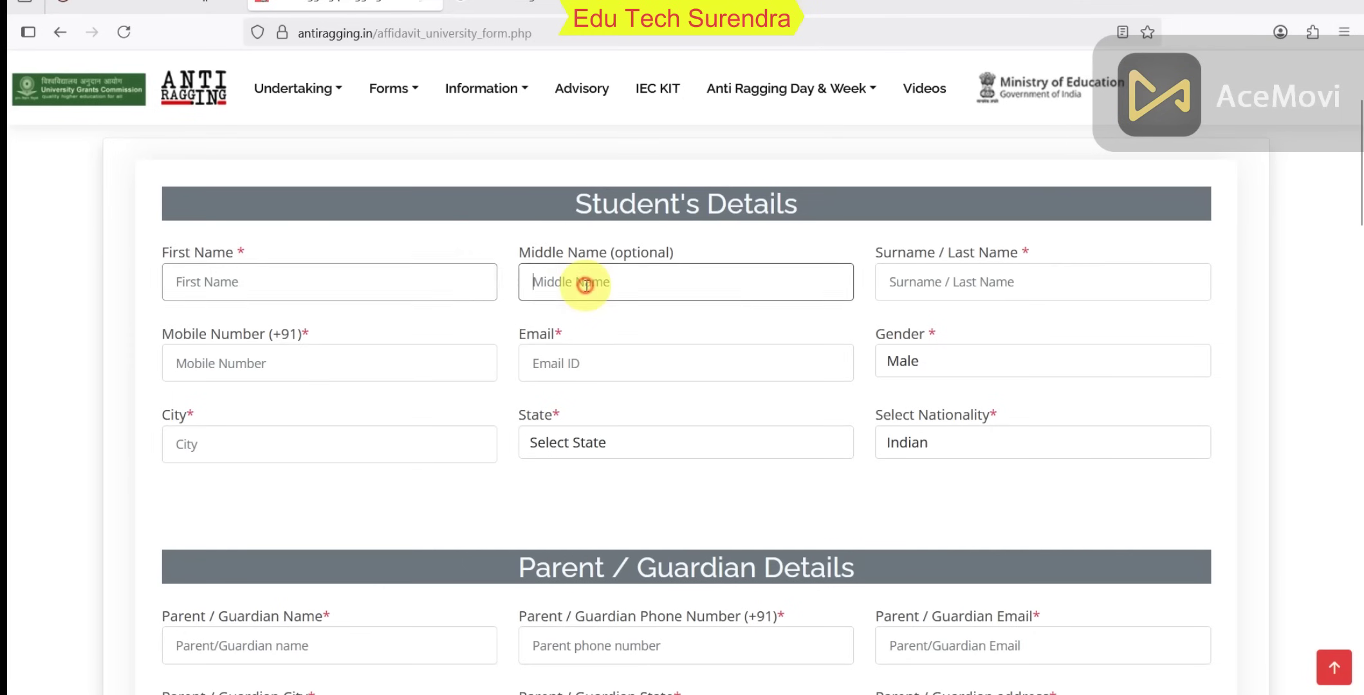
pyautogui.click(971, 281)
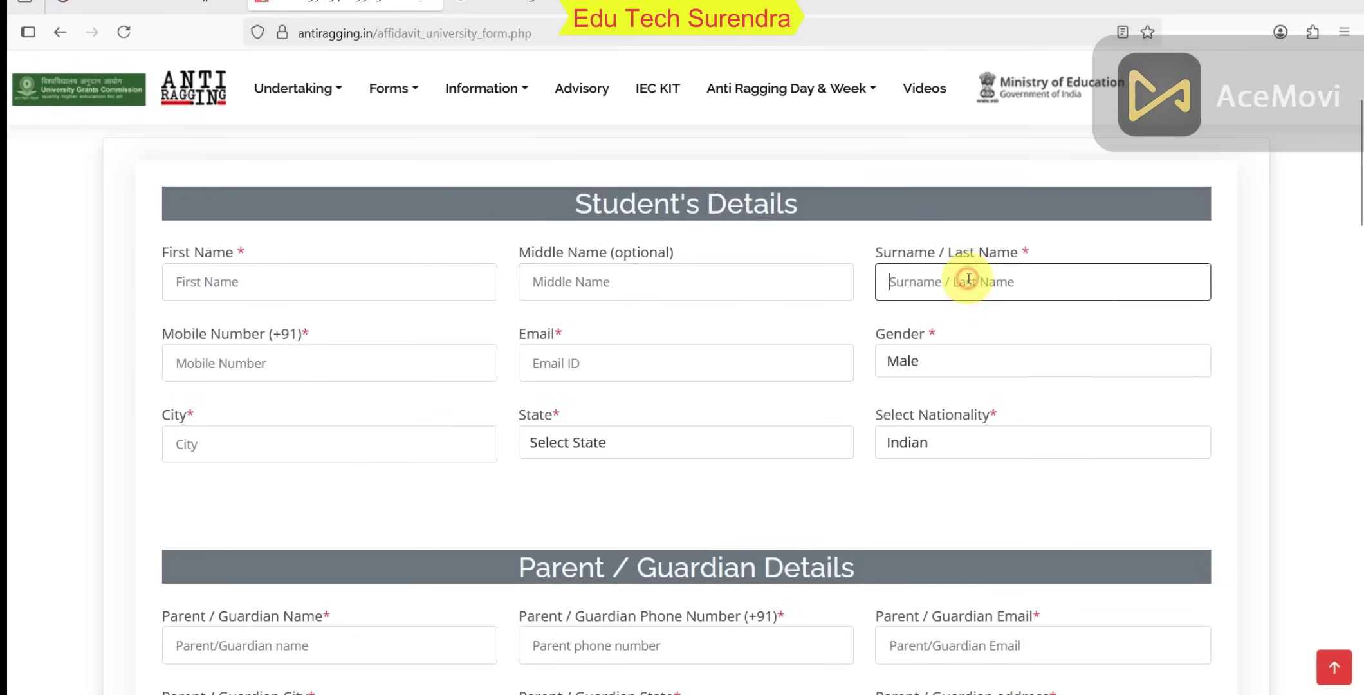
pyautogui.click(299, 360)
pyautogui.click(542, 359)
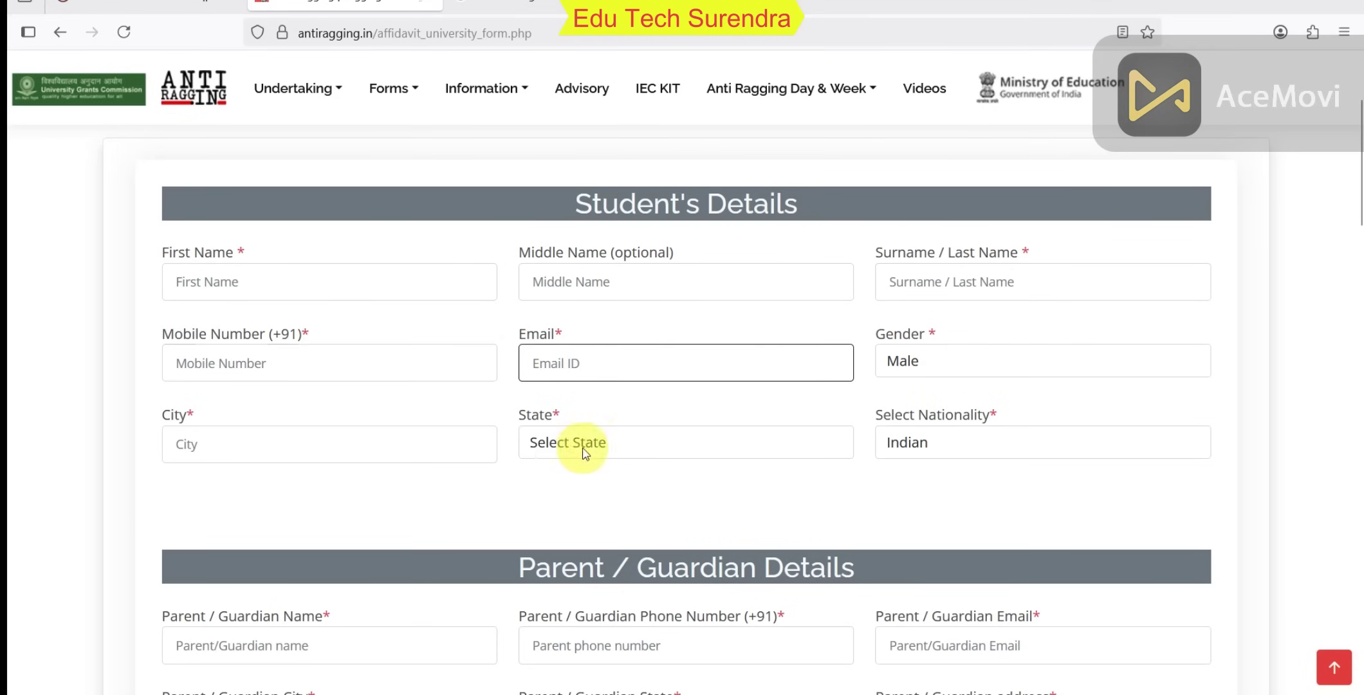
pyautogui.click(649, 455)
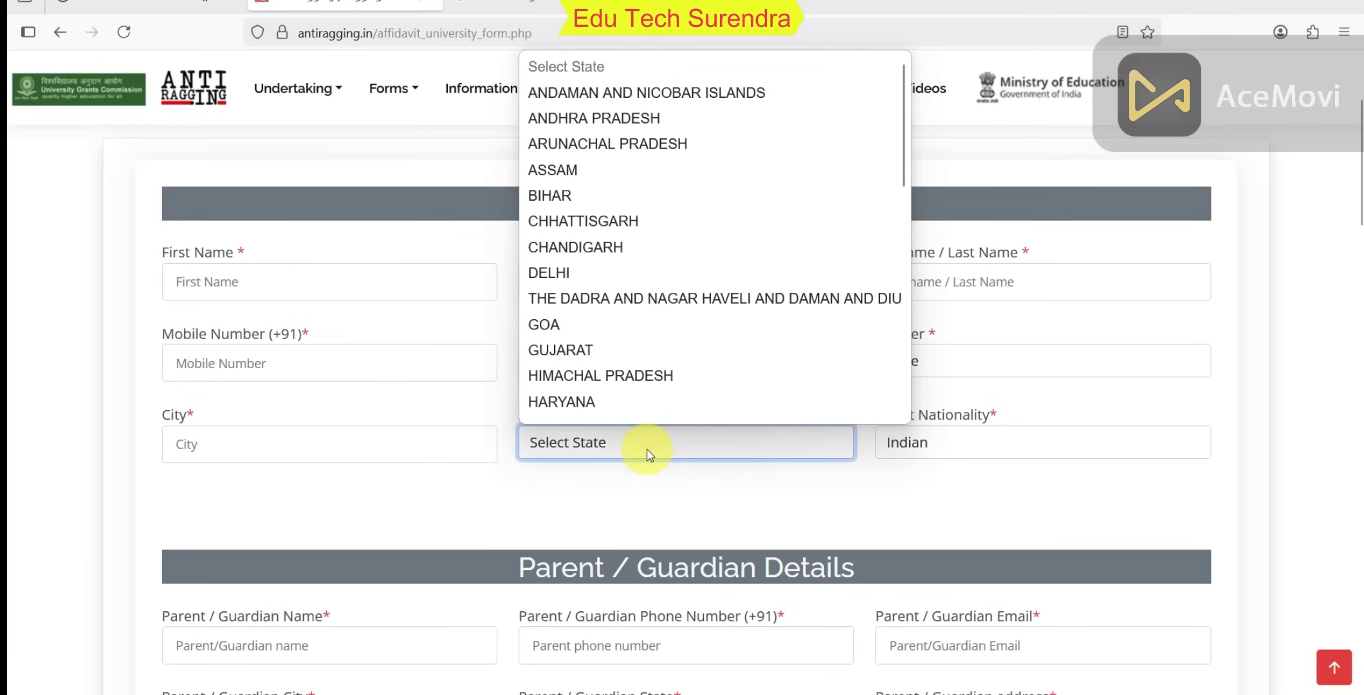
pyautogui.click(649, 454)
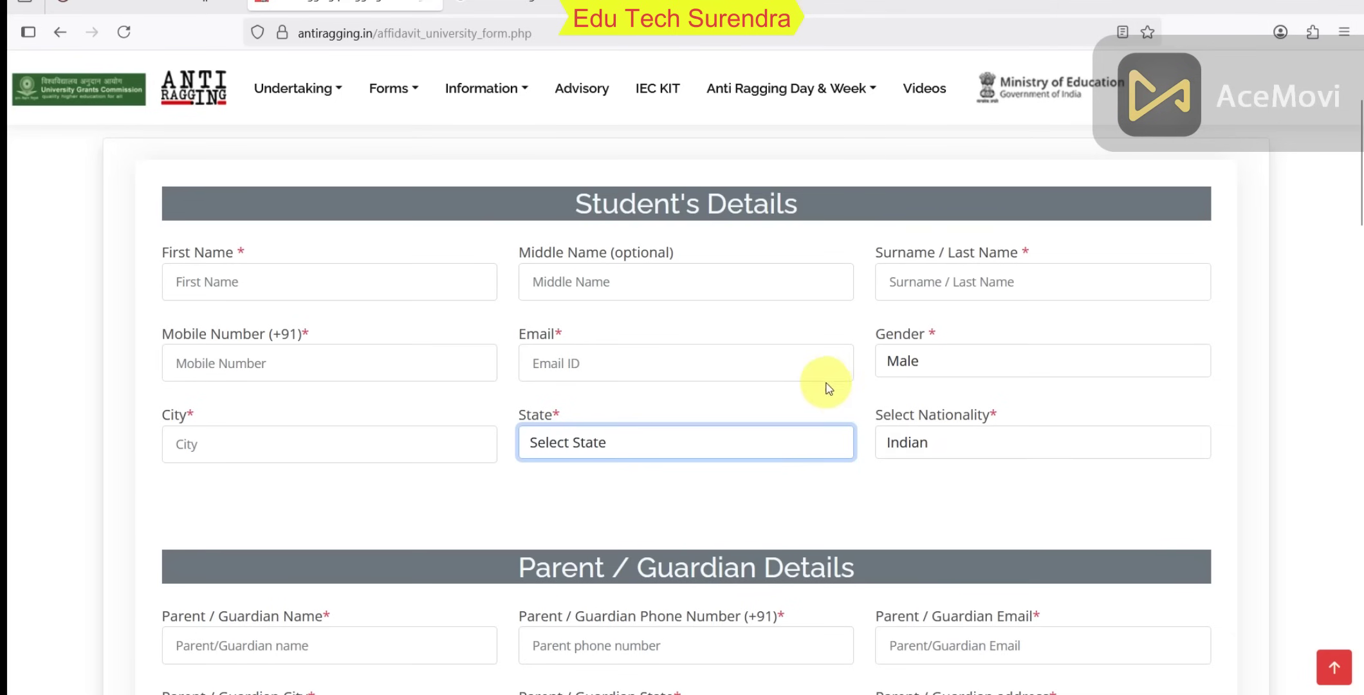
# Examine the name, phone, city, state and address fields in the Parent / Guardian Details section without filling them in.
pyautogui.scroll(-4, 818, 380)
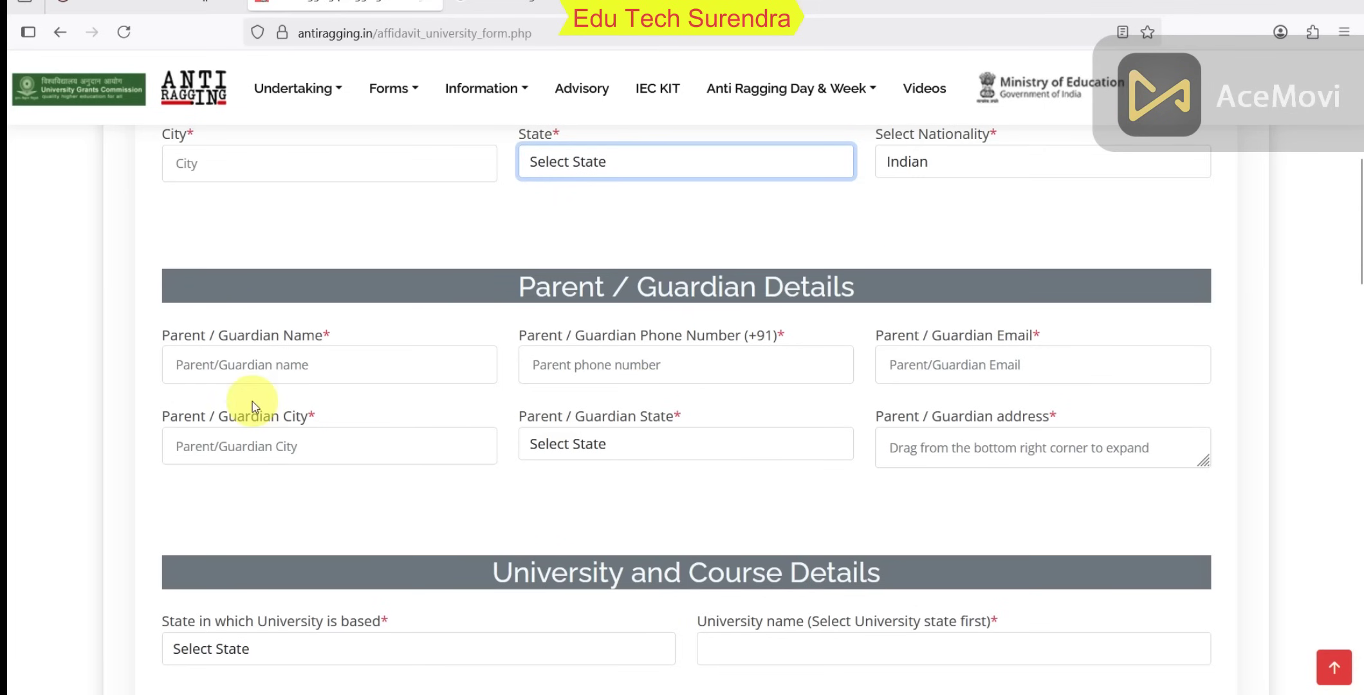
pyautogui.click(255, 372)
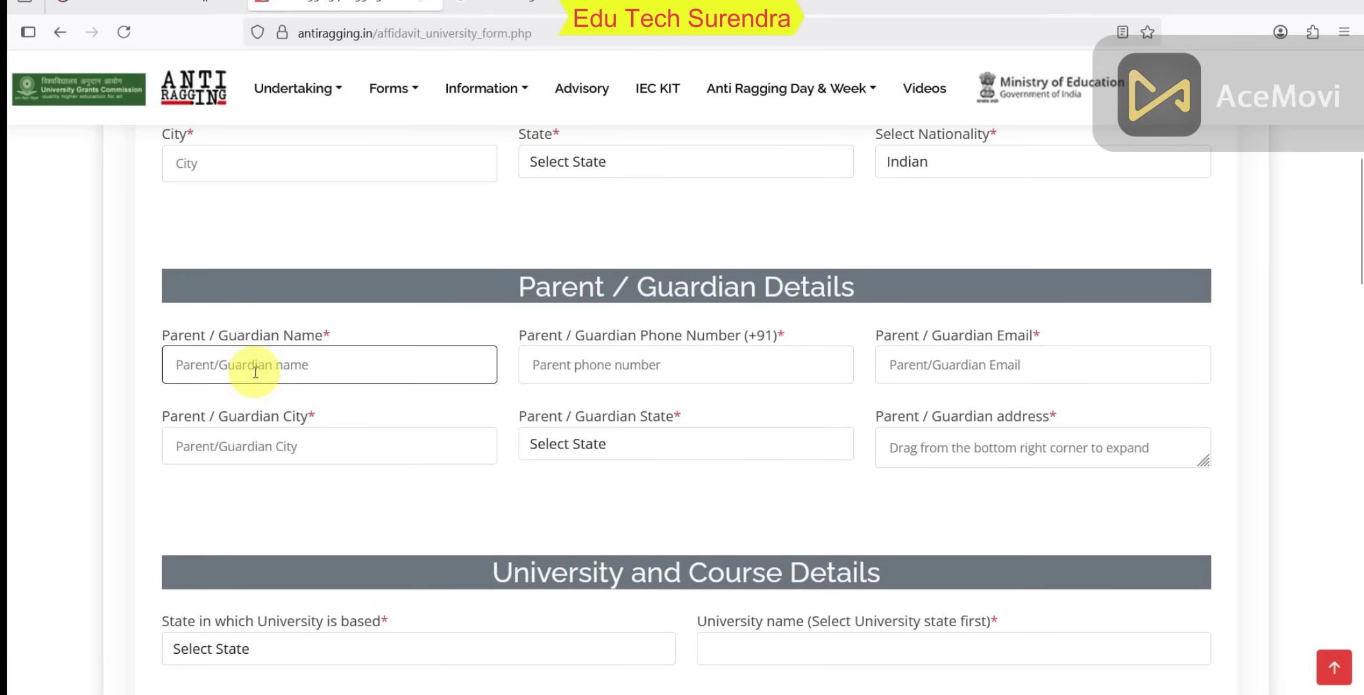
pyautogui.click(671, 371)
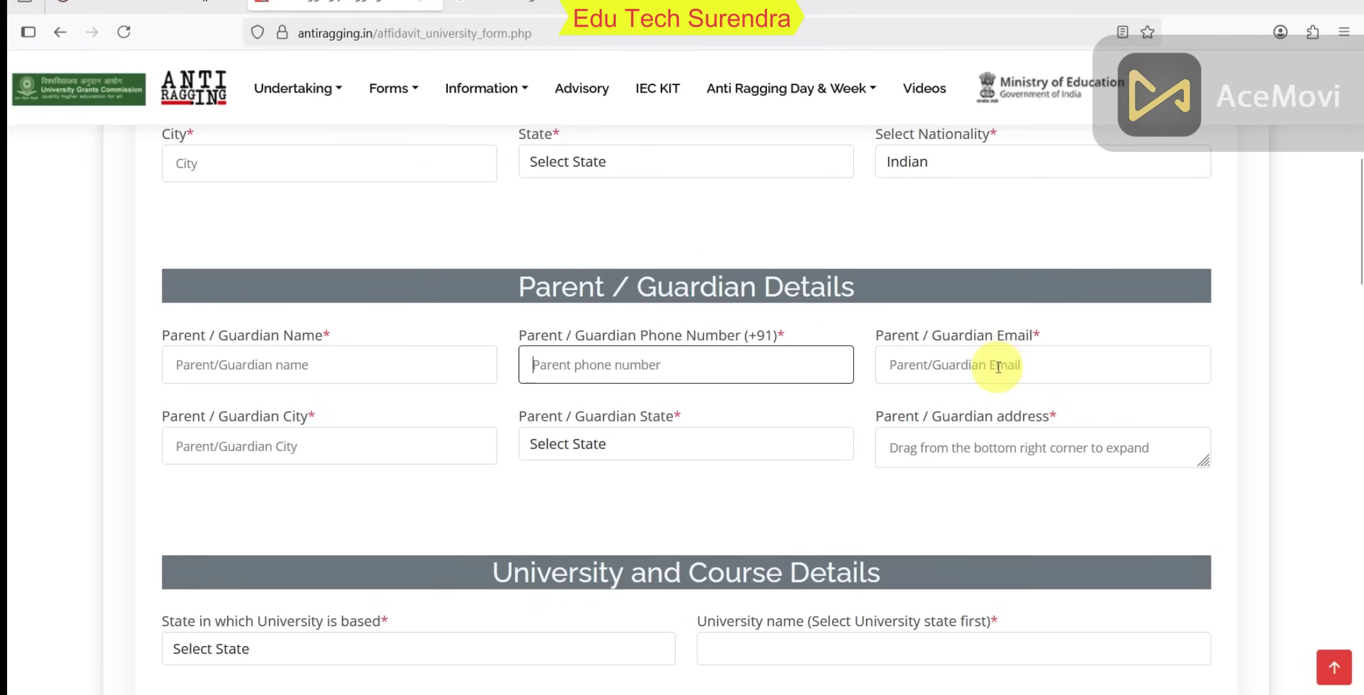
pyautogui.click(219, 444)
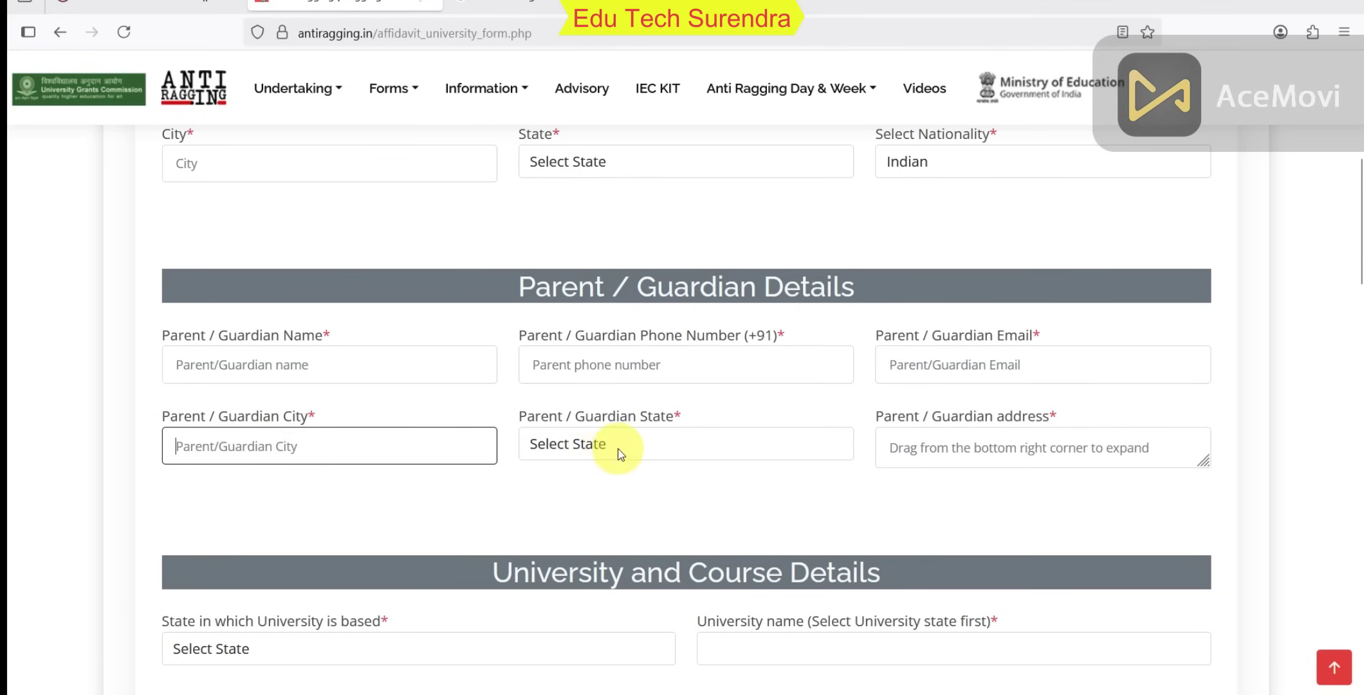
pyautogui.click(643, 448)
pyautogui.click(643, 448)
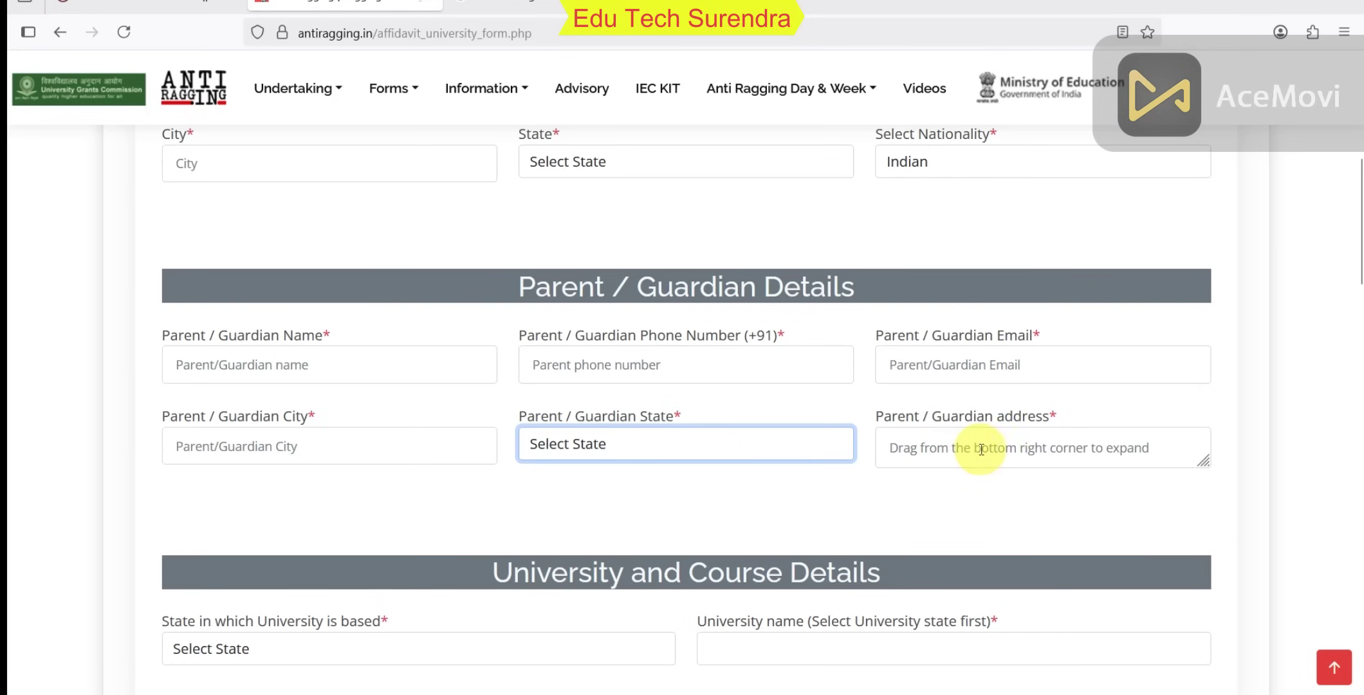
pyautogui.click(1018, 447)
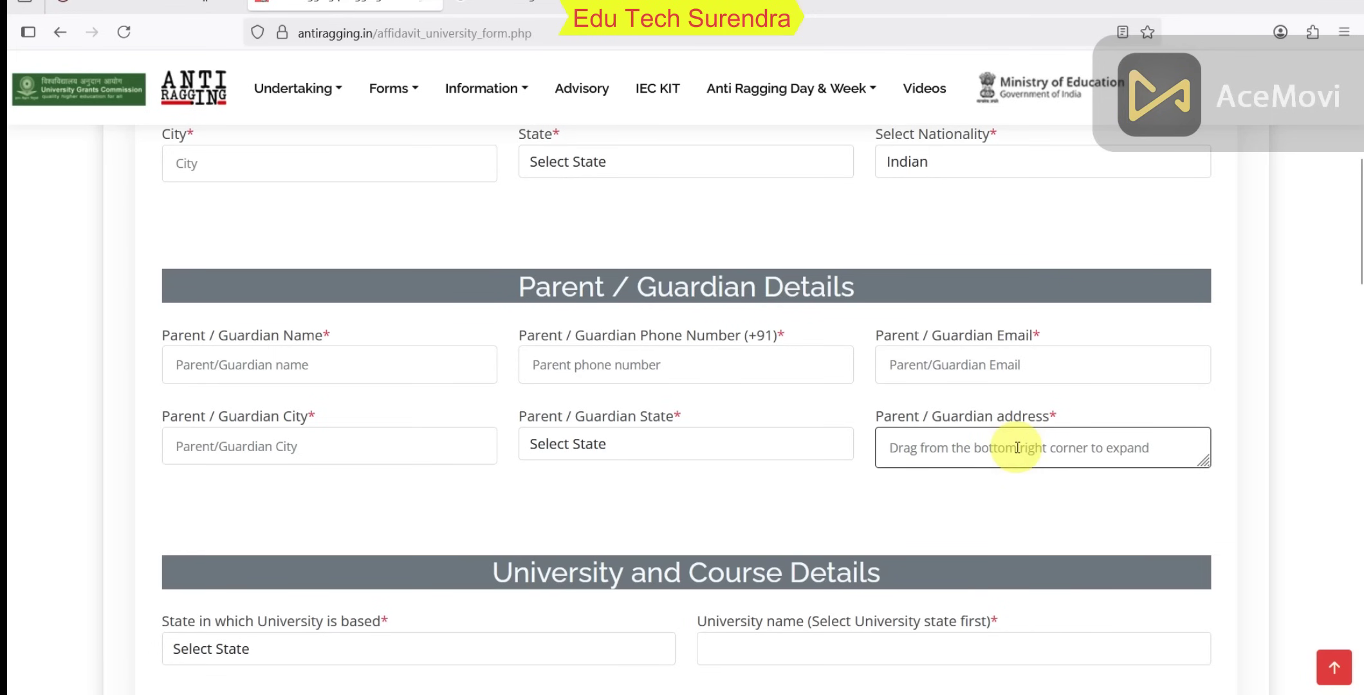
pyautogui.scroll(4, 823, 418)
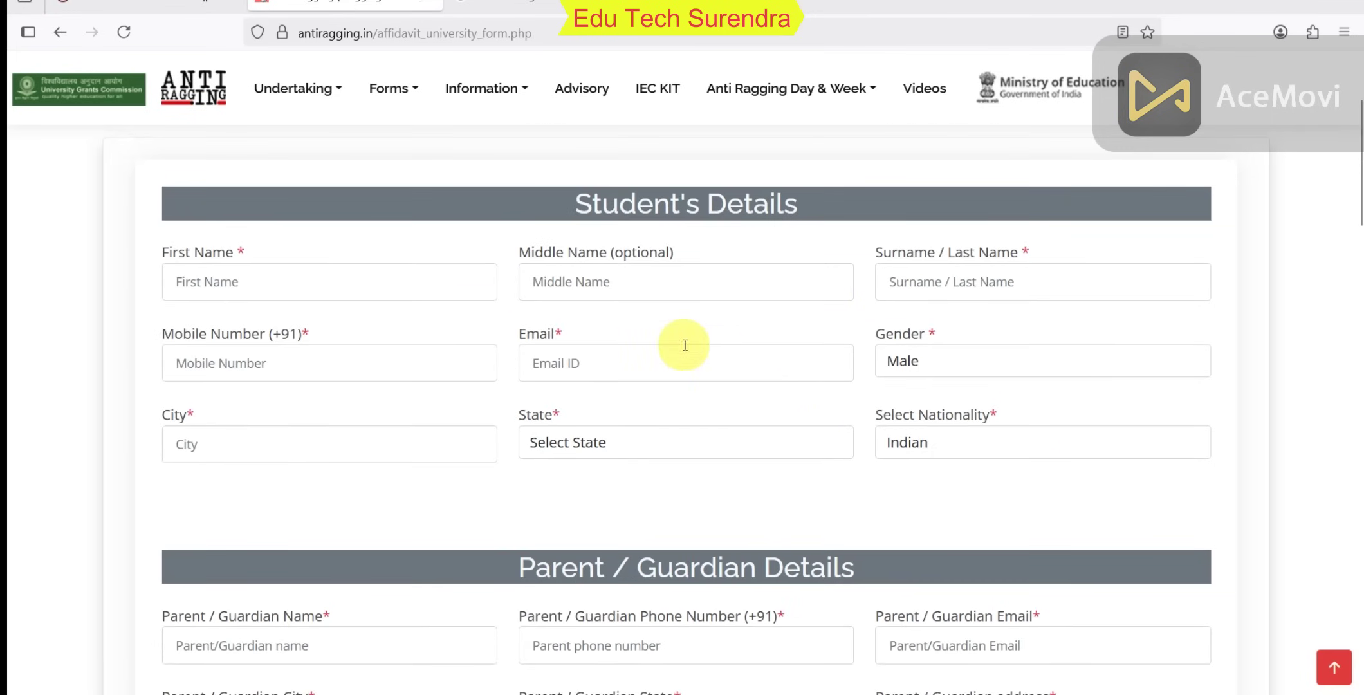
# In the University and Course Details section, set the state in which the university is based to RAJASTHAN.
pyautogui.scroll(-3, 805, 315)
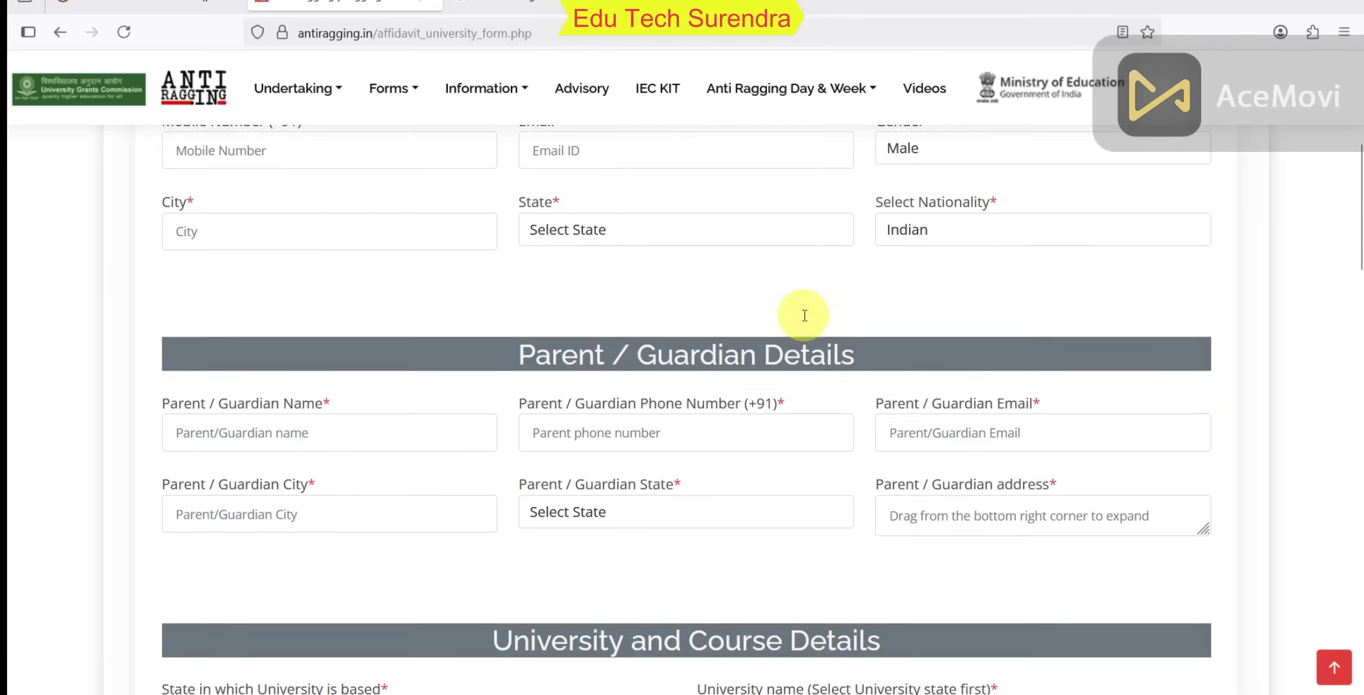
pyautogui.scroll(-1, 804, 315)
pyautogui.scroll(-4, 891, 284)
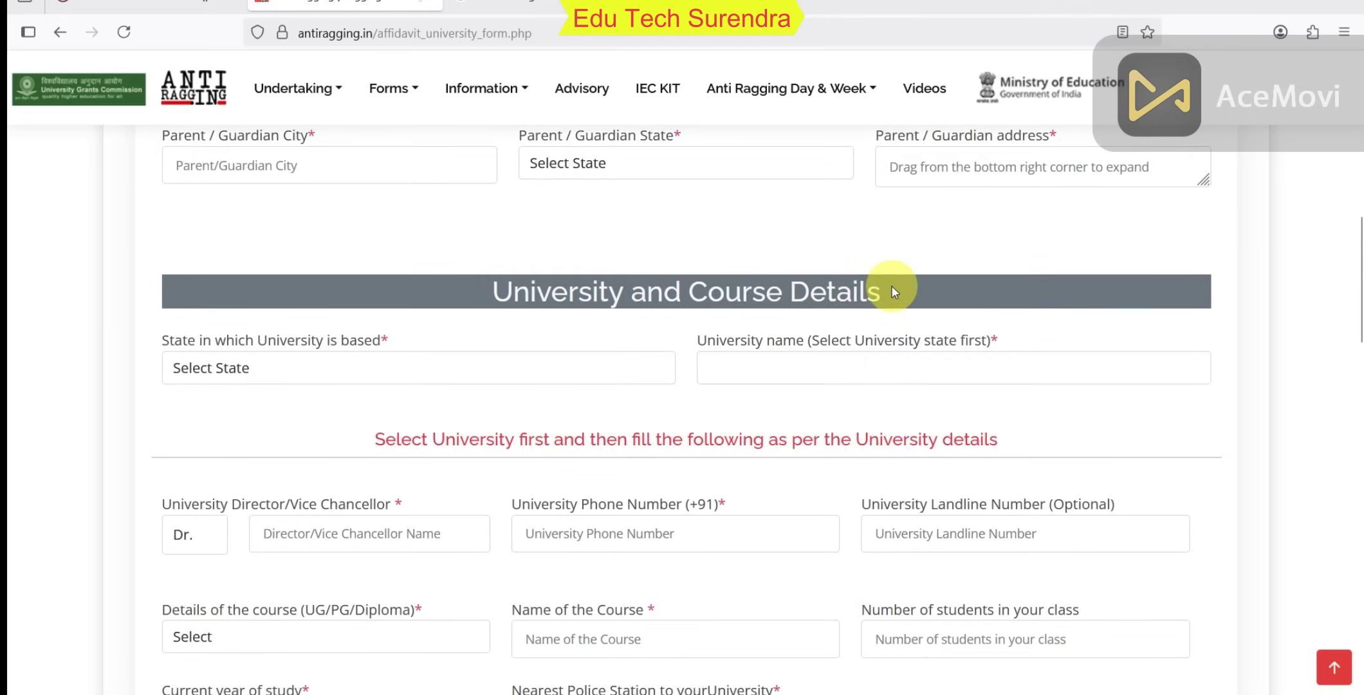
pyautogui.scroll(-2, 806, 289)
pyautogui.scroll(1, 697, 302)
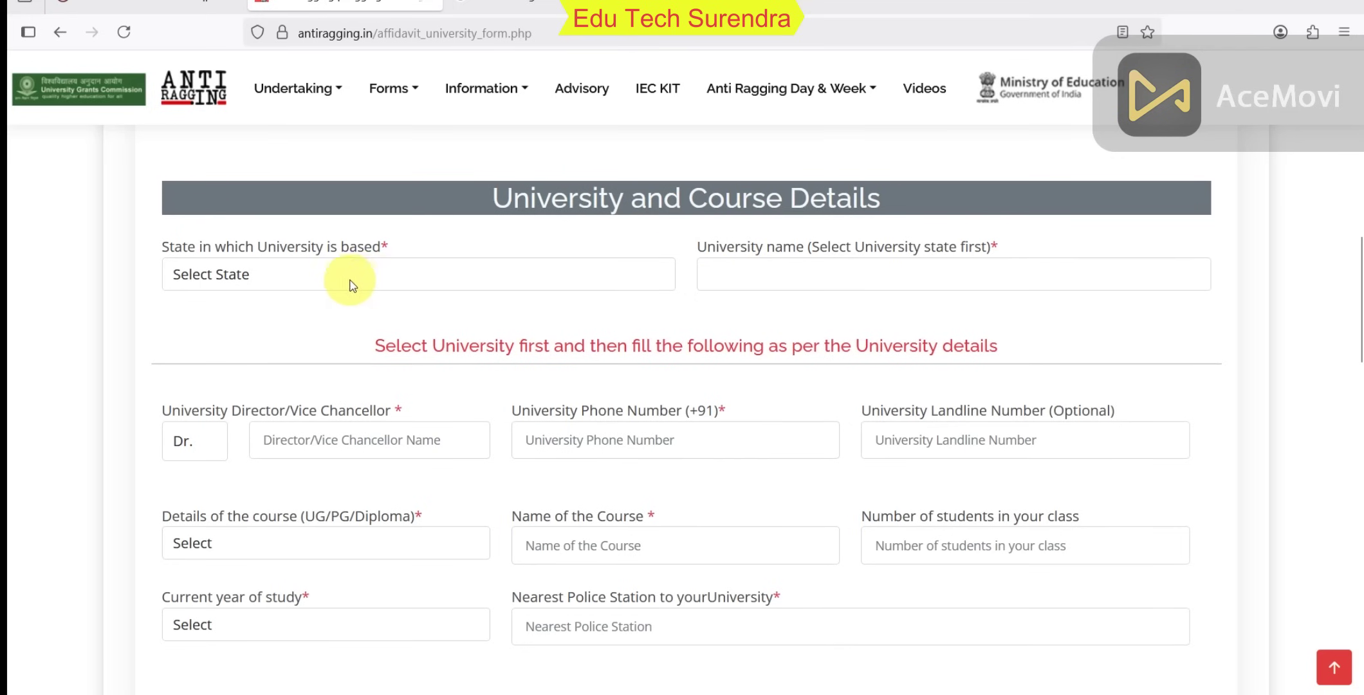
pyautogui.click(268, 275)
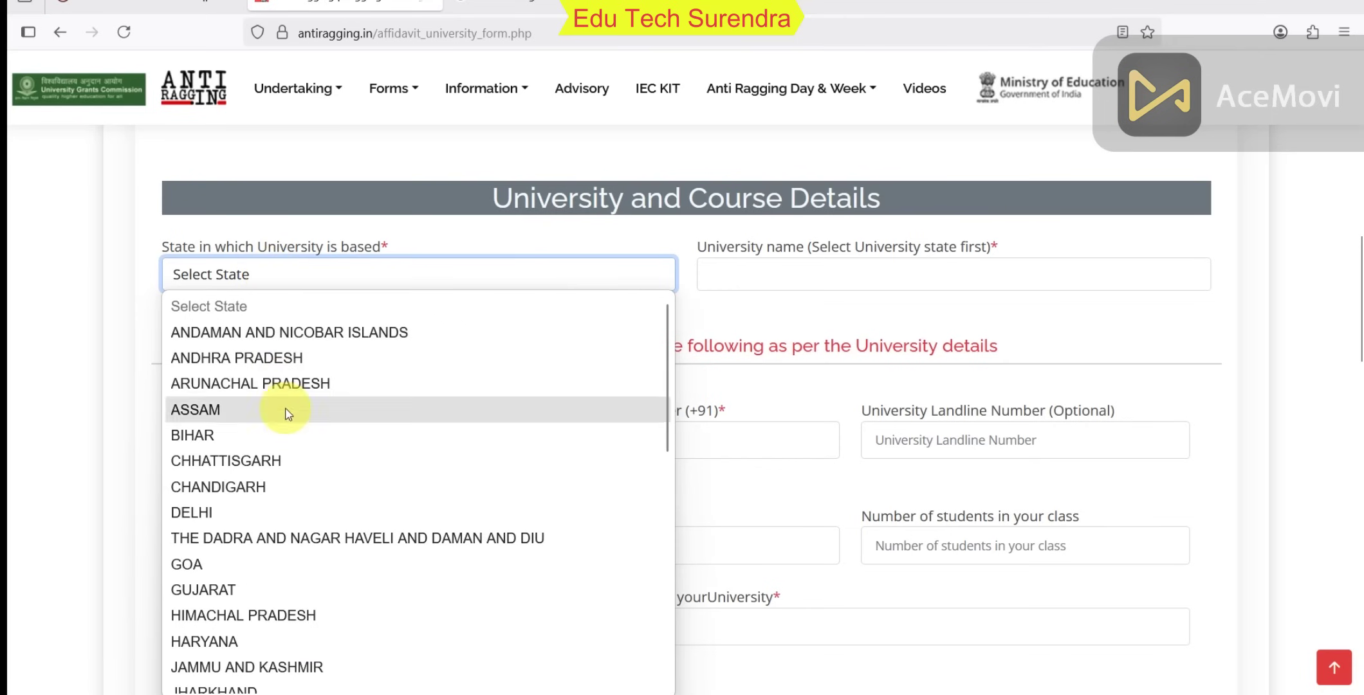
pyautogui.scroll(-5, 288, 413)
pyautogui.click(284, 477)
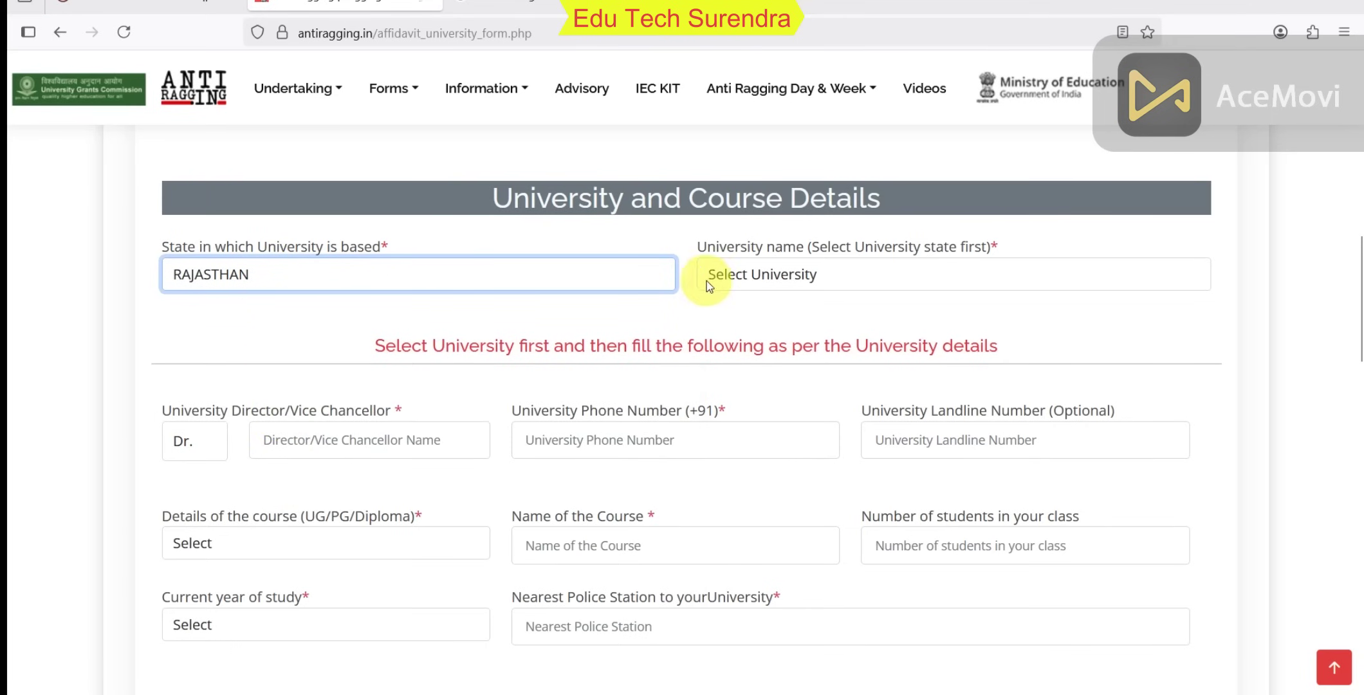
# Choose Vardhman Mahaveer Open University Kota (U-0428) as the university name.
pyautogui.click(805, 276)
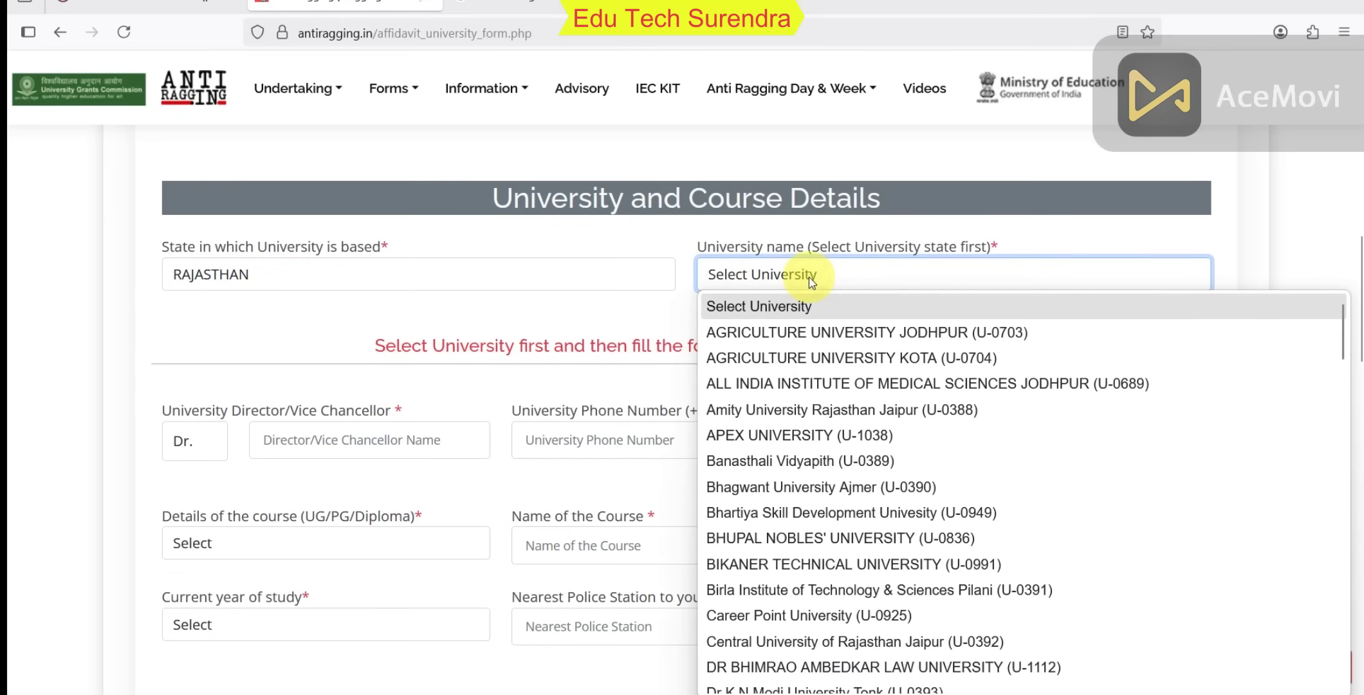
pyautogui.scroll(-20, 857, 438)
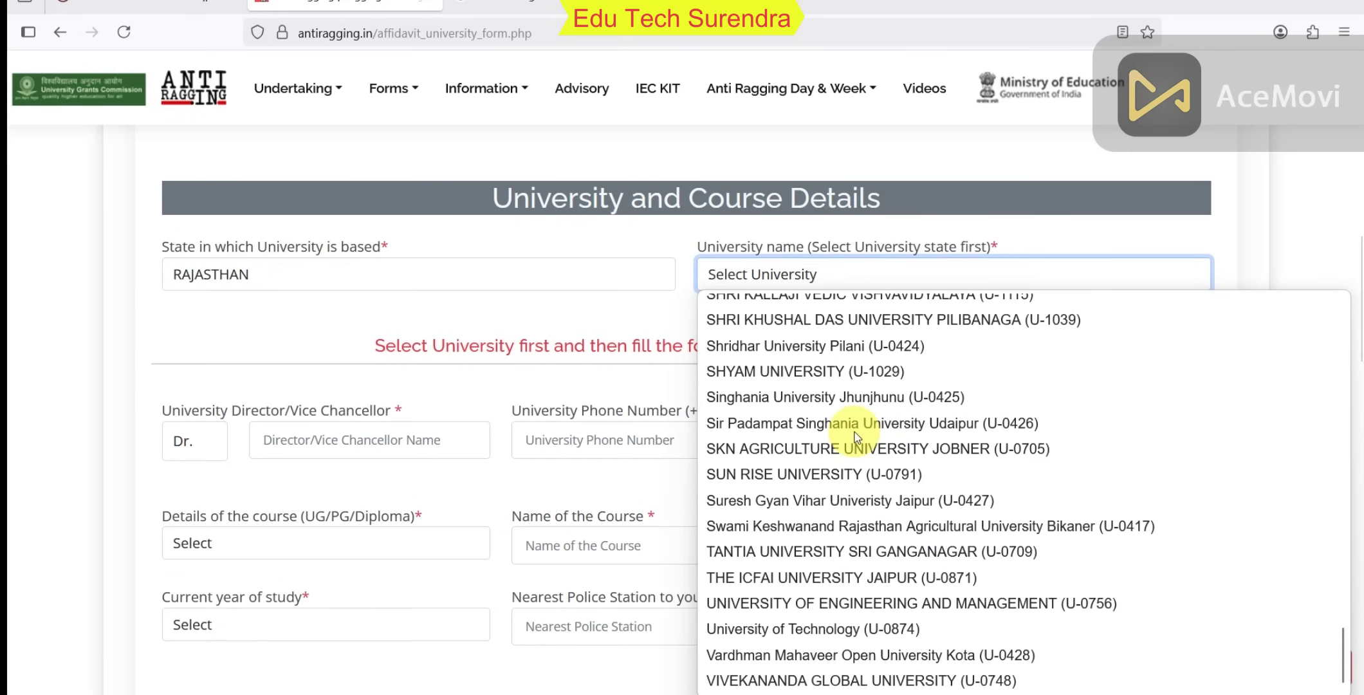
pyautogui.scroll(15, 831, 526)
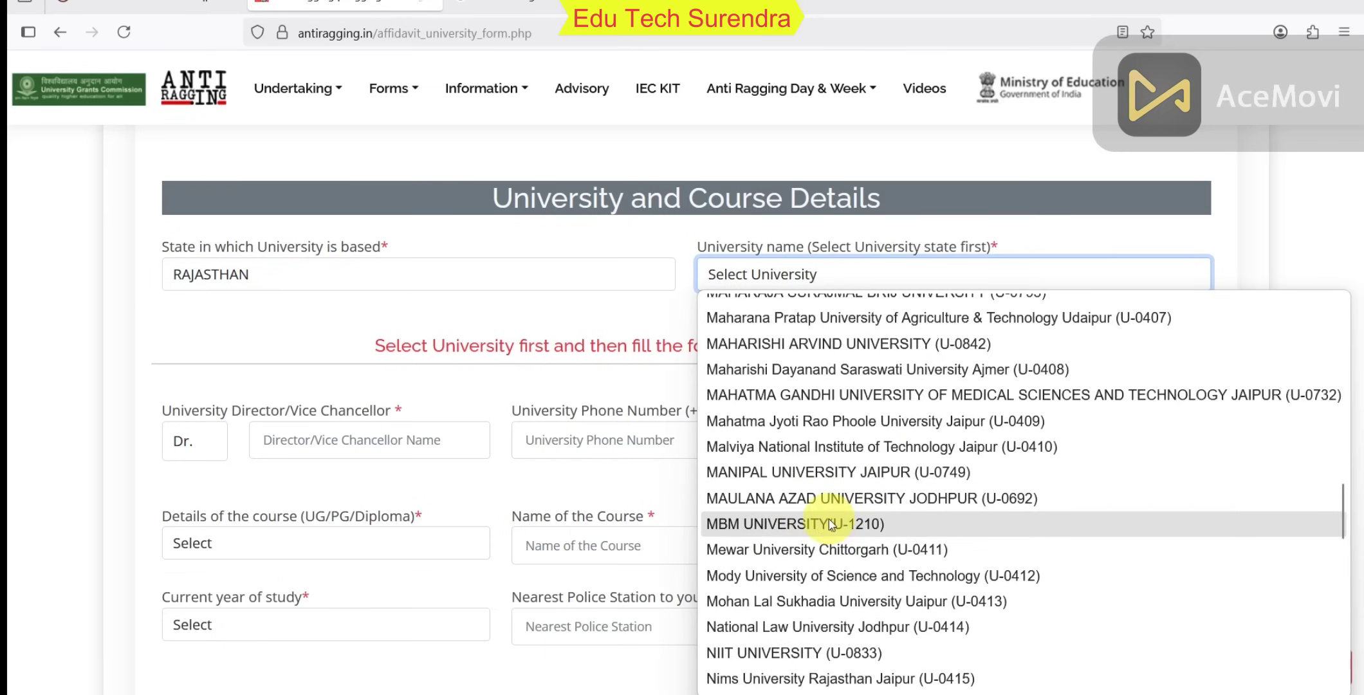
pyautogui.scroll(-15, 830, 526)
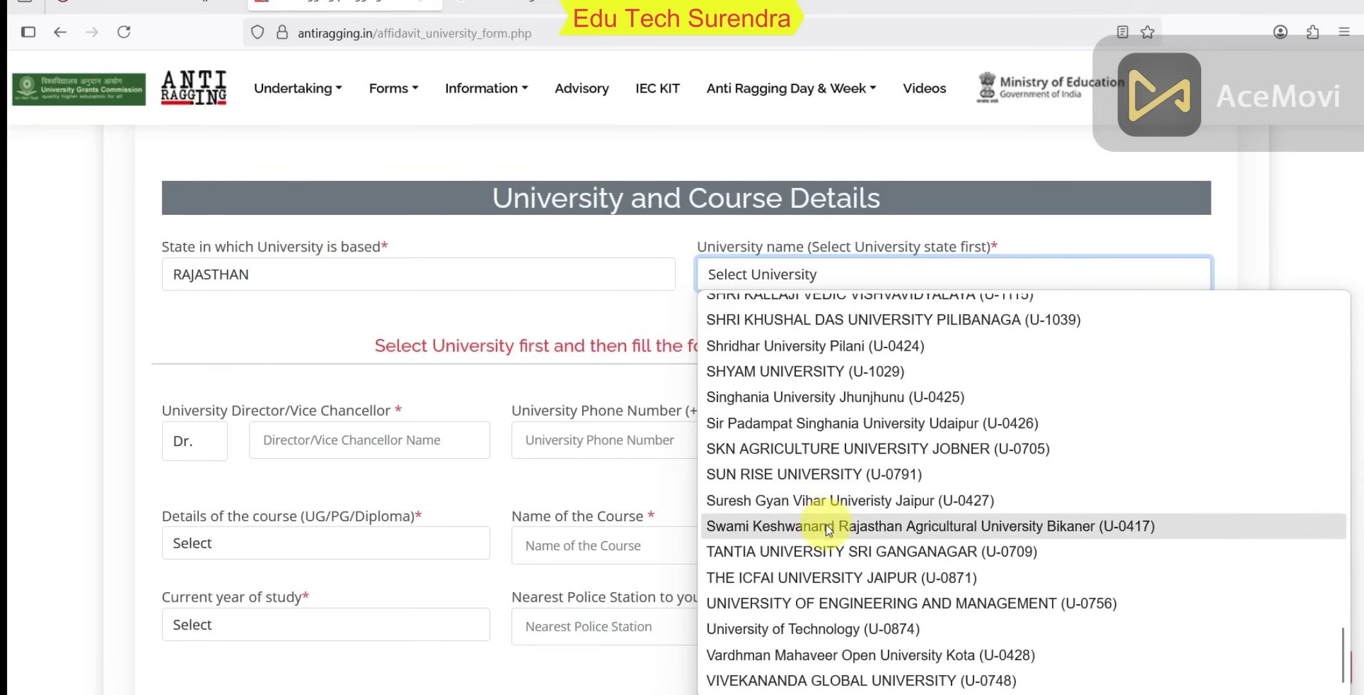
pyautogui.click(916, 656)
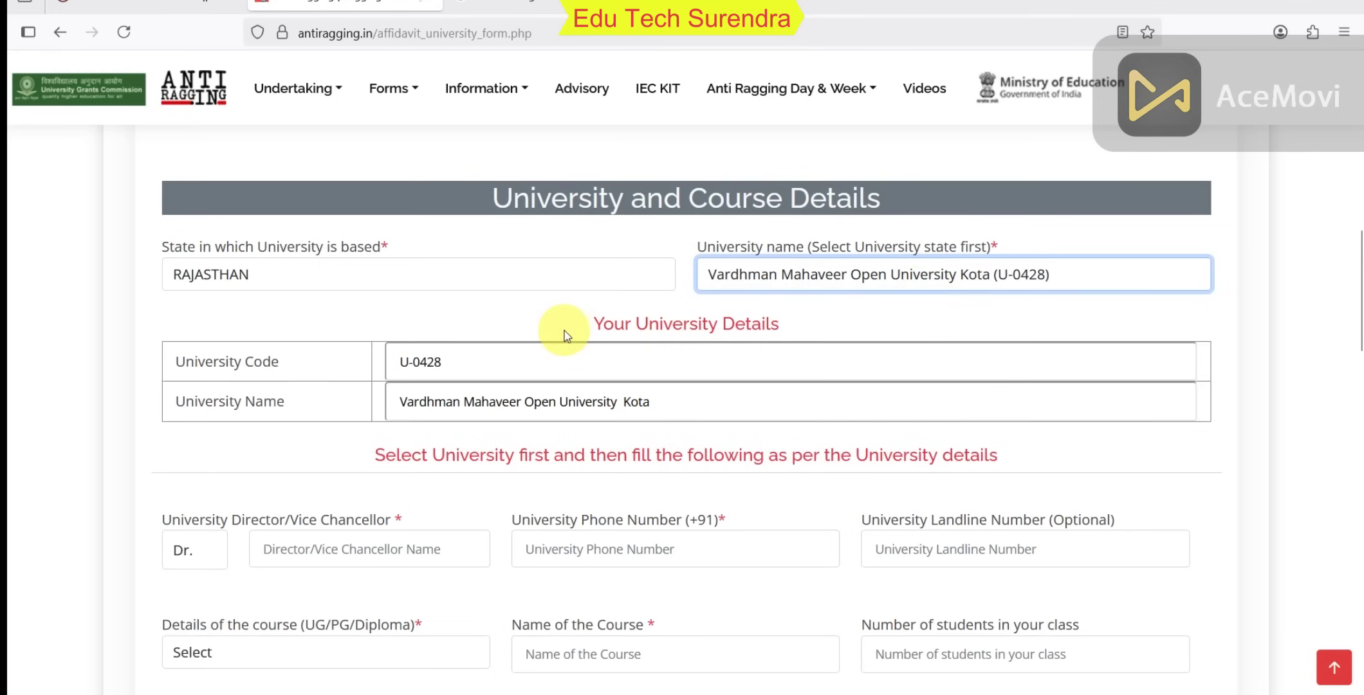
# Look up the Vice-Chancellor's name on the VMOU website and return to the undertaking form's Director/Vice Chancellor field.
pyautogui.scroll(-4, 692, 340)
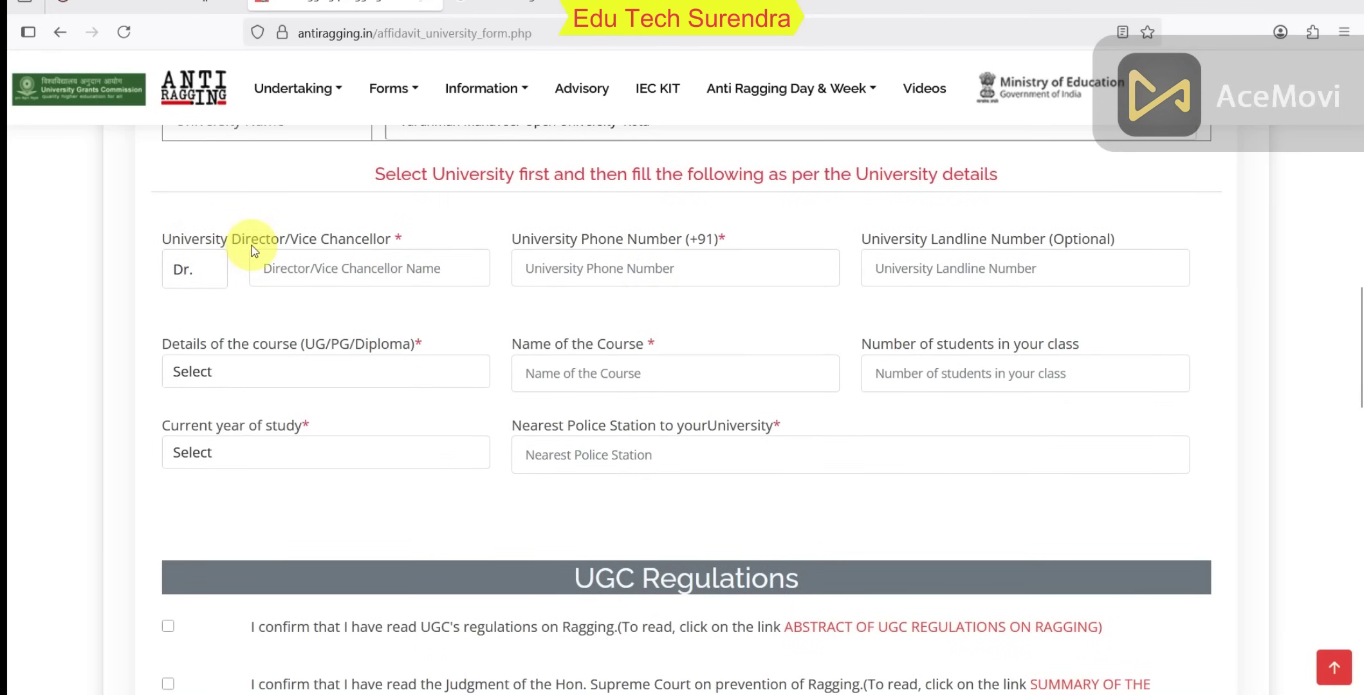
pyautogui.click(336, 274)
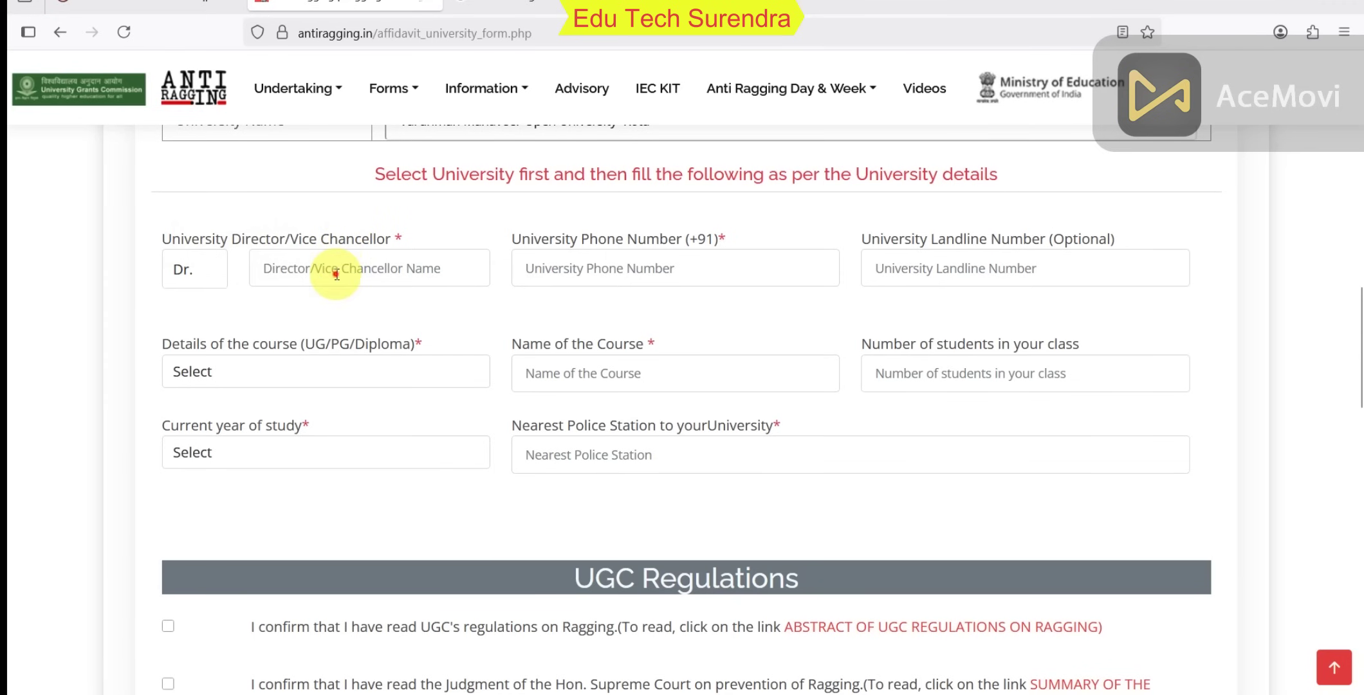
pyautogui.hotkey('ctrl', 'Tab')
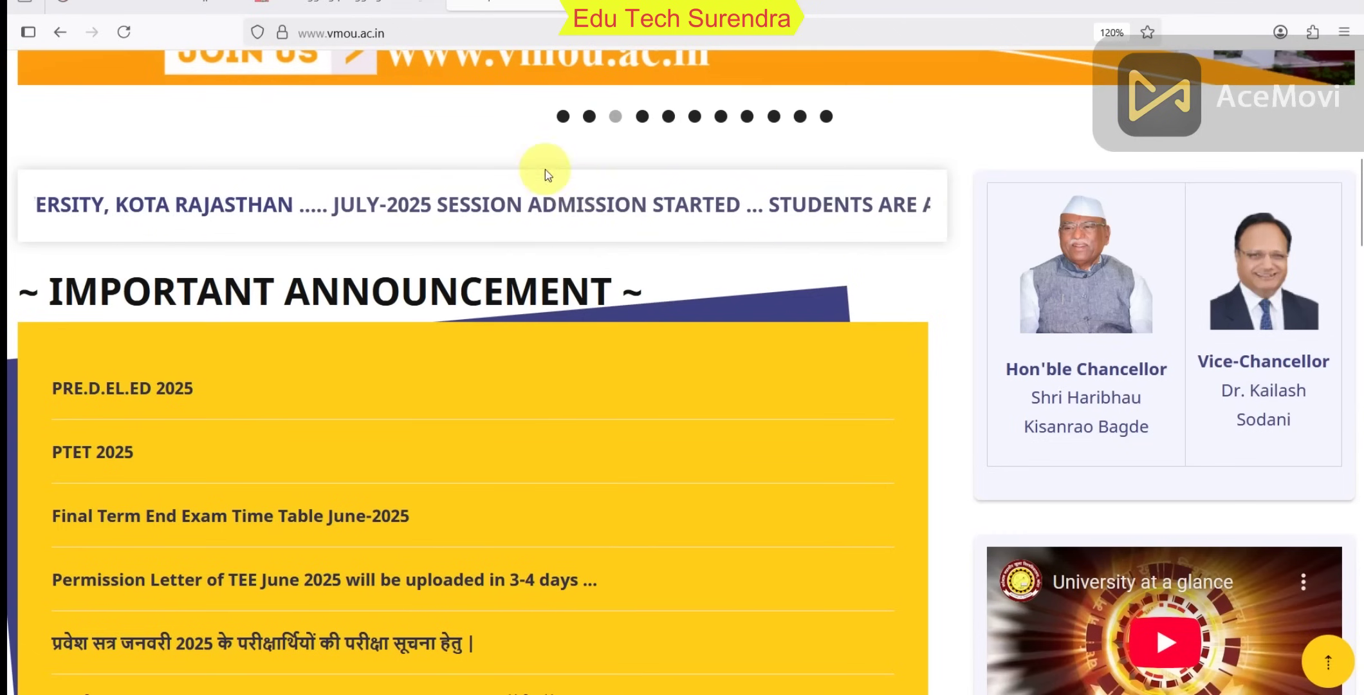
pyautogui.click(344, 6)
pyautogui.click(275, 269)
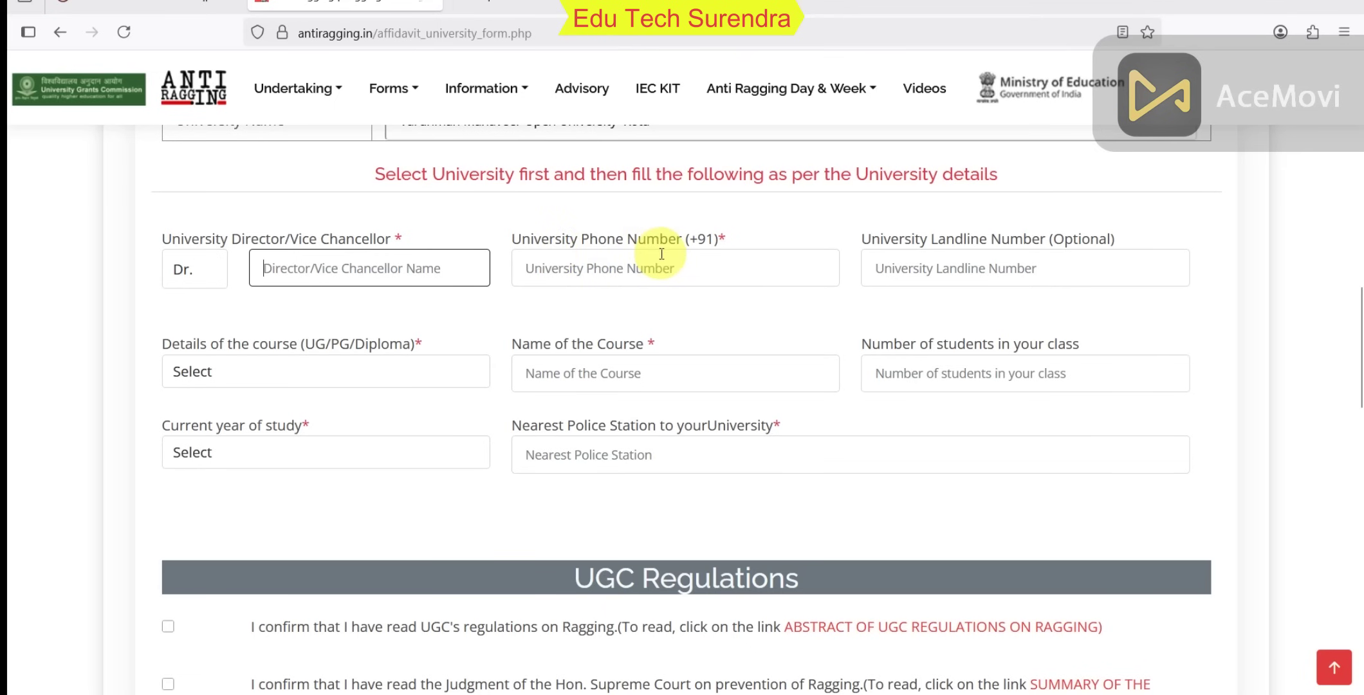
# Examine the university's phone numbers and regional office contacts on the VMOU Help Desk page and return to the undertaking form.
pyautogui.click(506, 6)
pyautogui.scroll(4, 1010, 291)
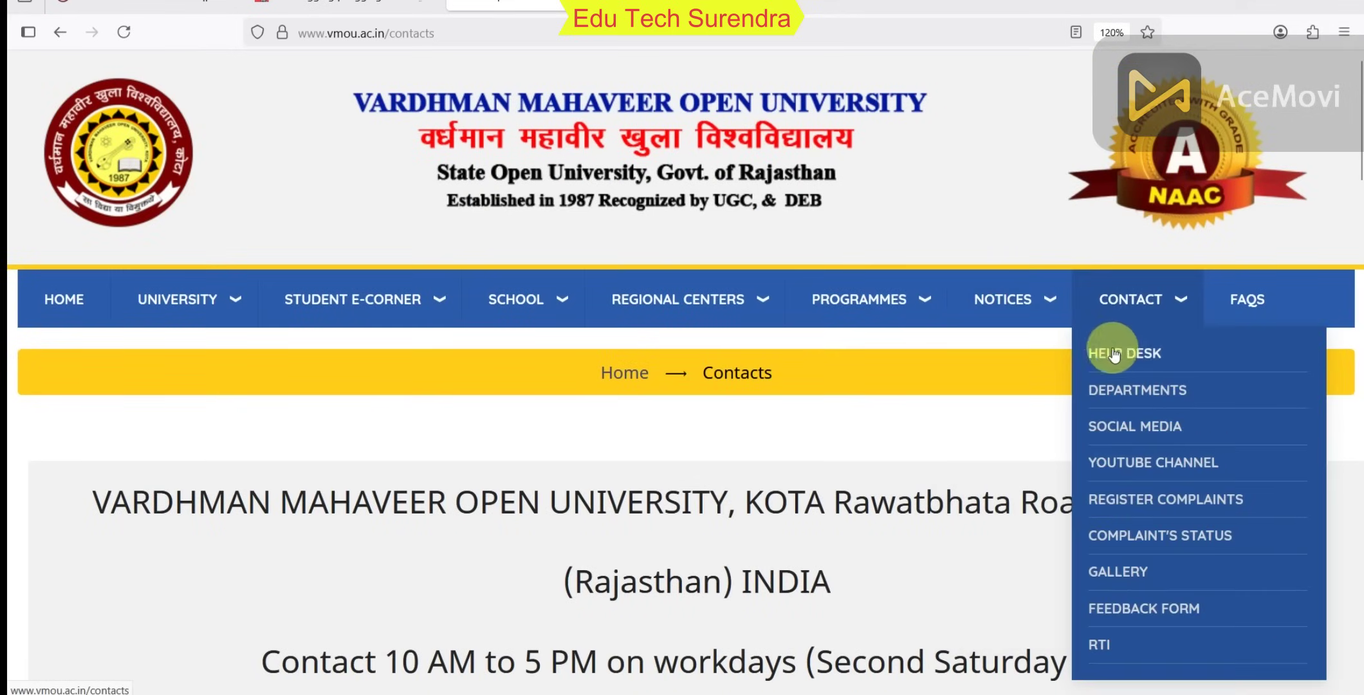
pyautogui.scroll(-3, 766, 424)
pyautogui.scroll(-2, 766, 424)
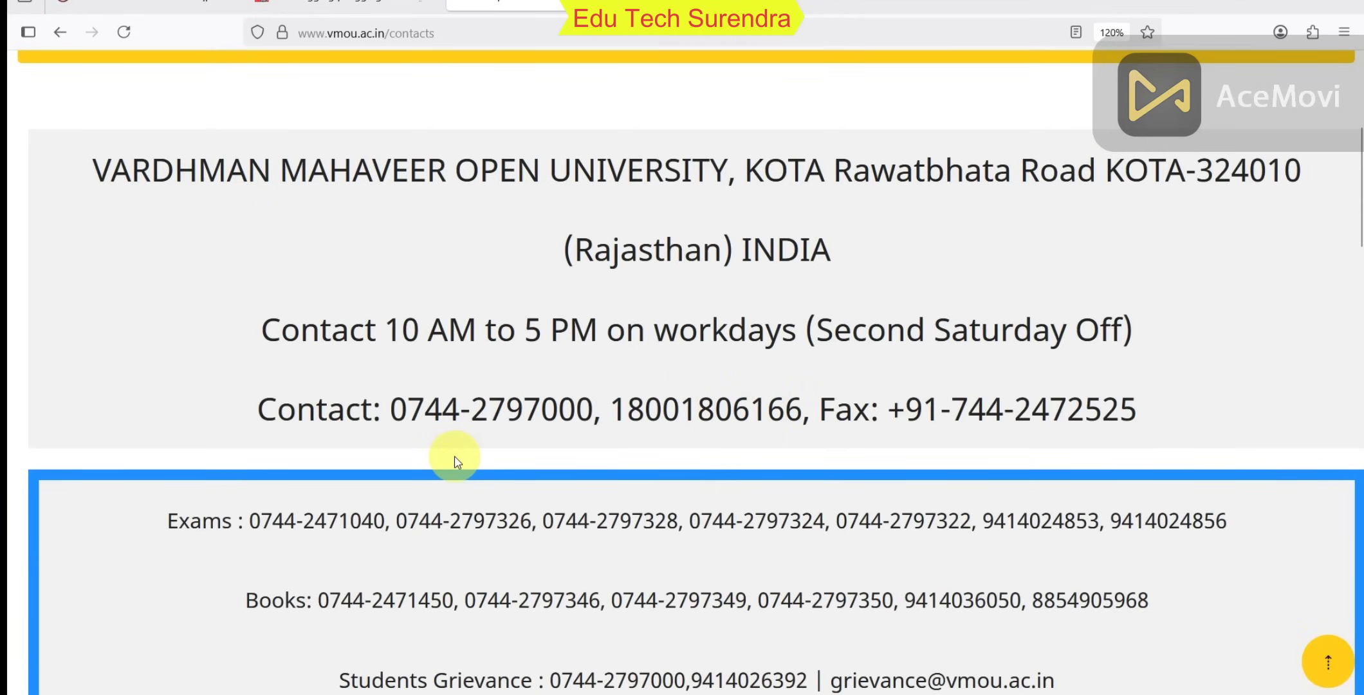
pyautogui.moveTo(251, 413); pyautogui.dragTo(835, 415)
pyautogui.scroll(-2, 215, 330)
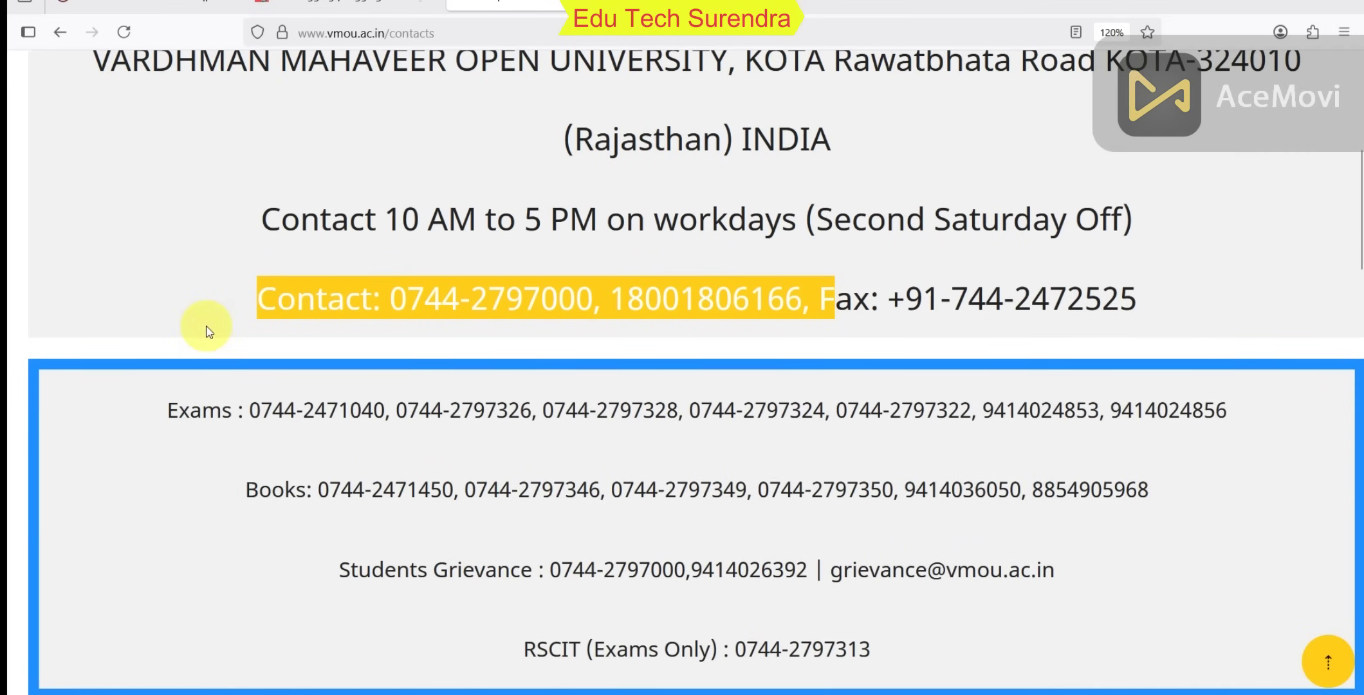
pyautogui.scroll(-2, 379, 483)
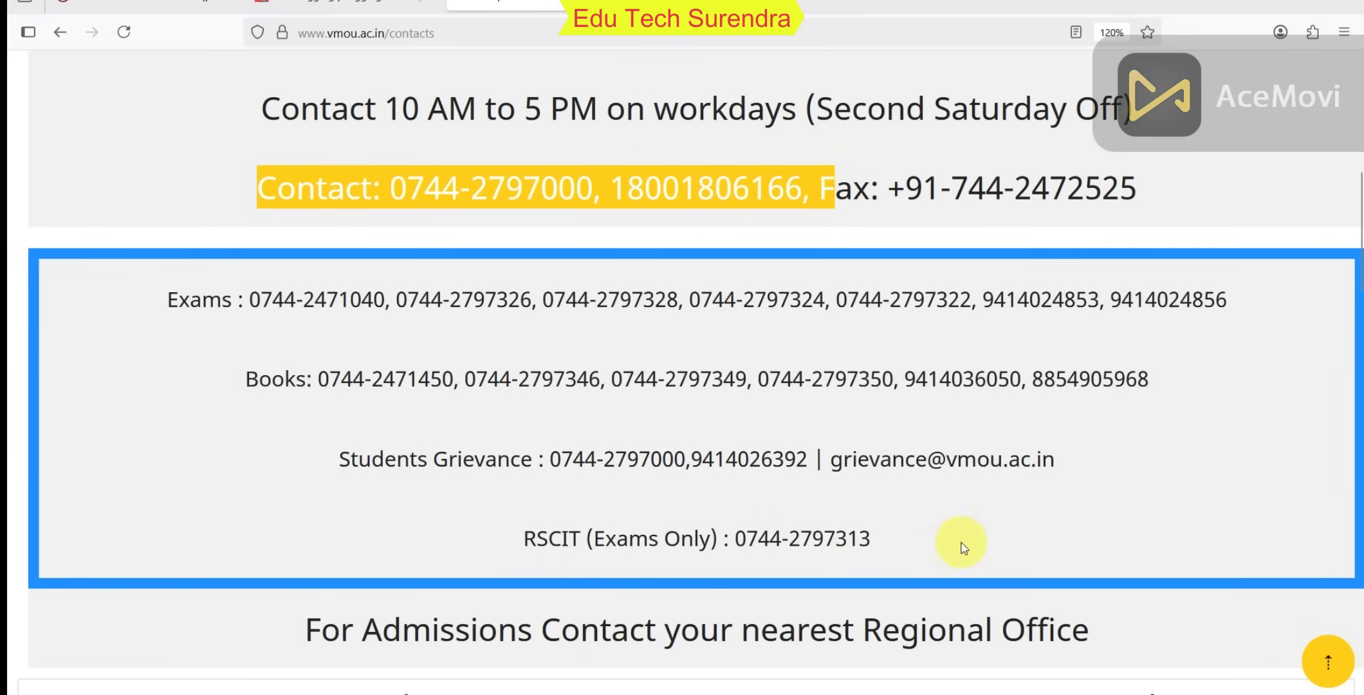
pyautogui.scroll(-4, 957, 523)
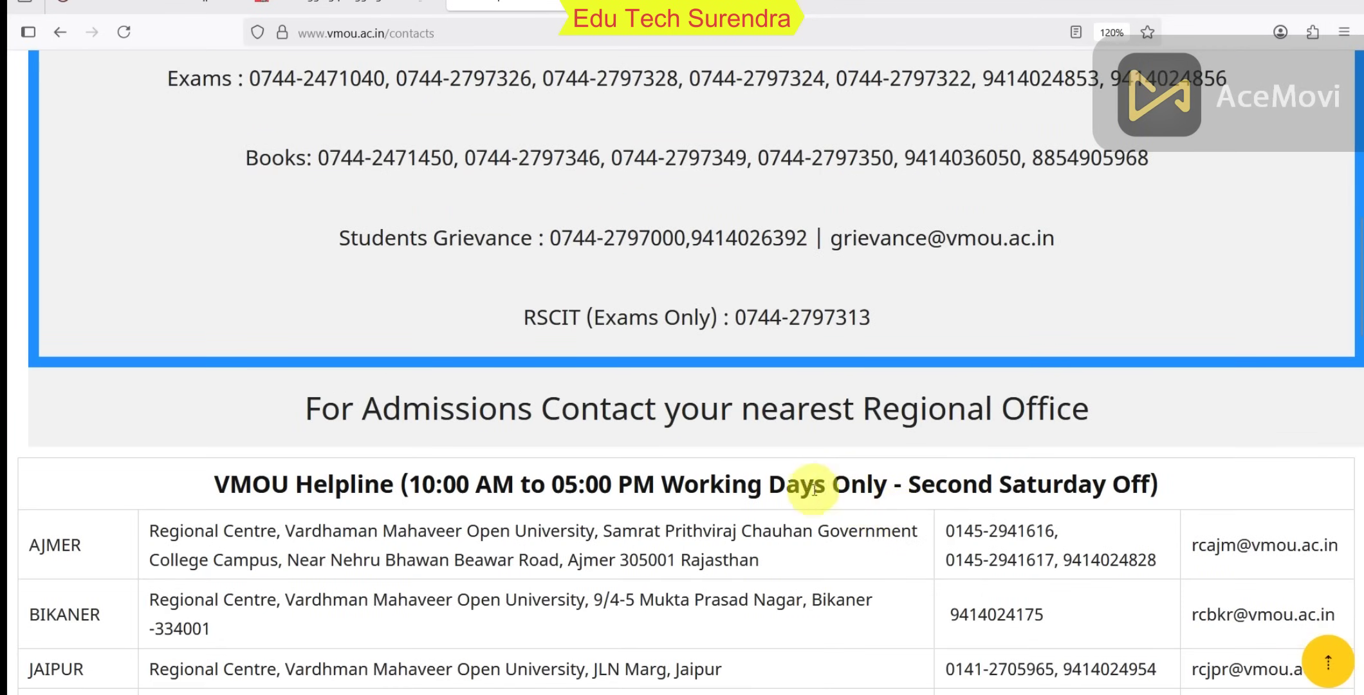
pyautogui.scroll(-5, 599, 451)
pyautogui.scroll(9, 646, 463)
pyautogui.scroll(9, 646, 463)
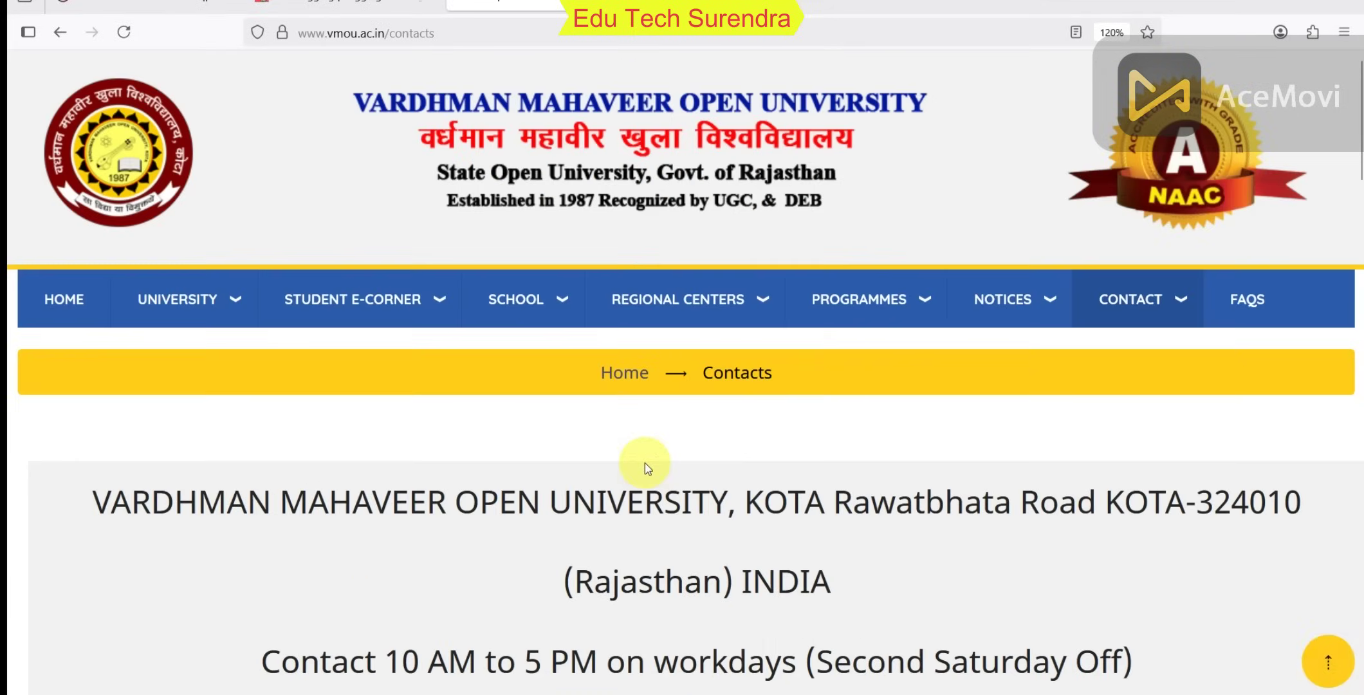
pyautogui.click(379, 9)
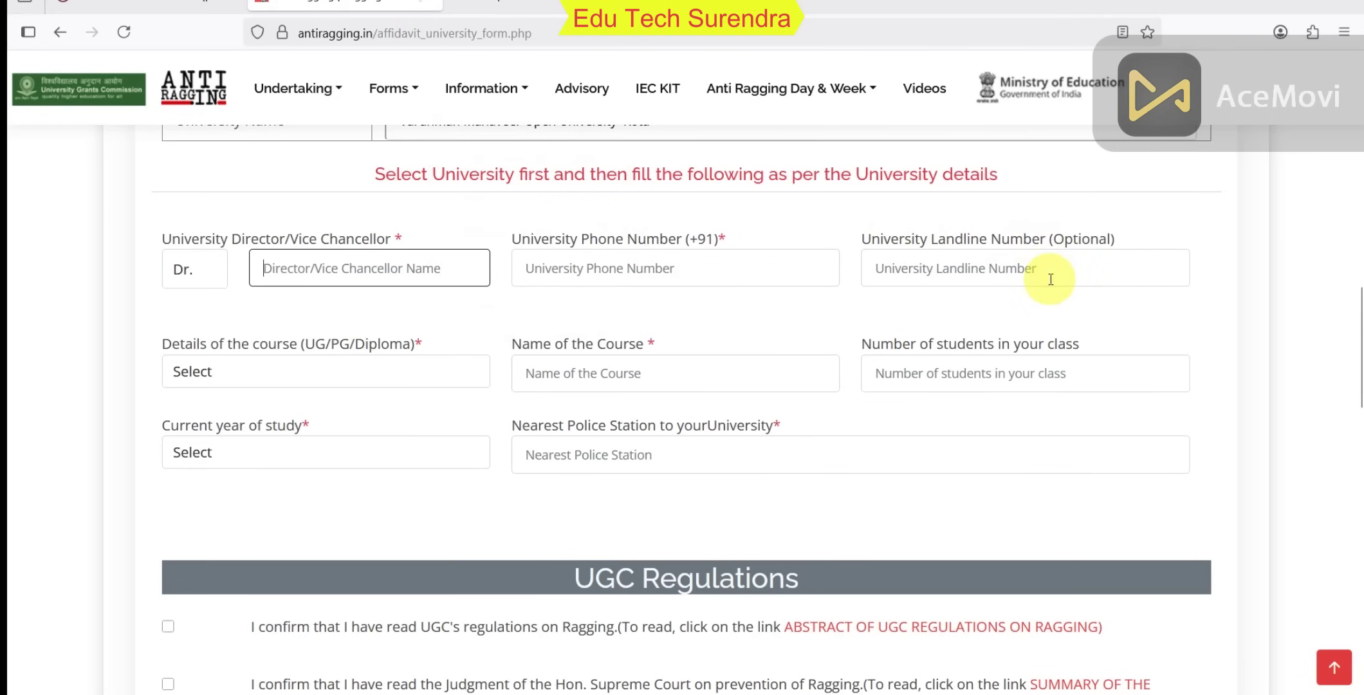
# Check the available course levels and the Name of the Course field without choosing or entering anything.
pyautogui.click(207, 305)
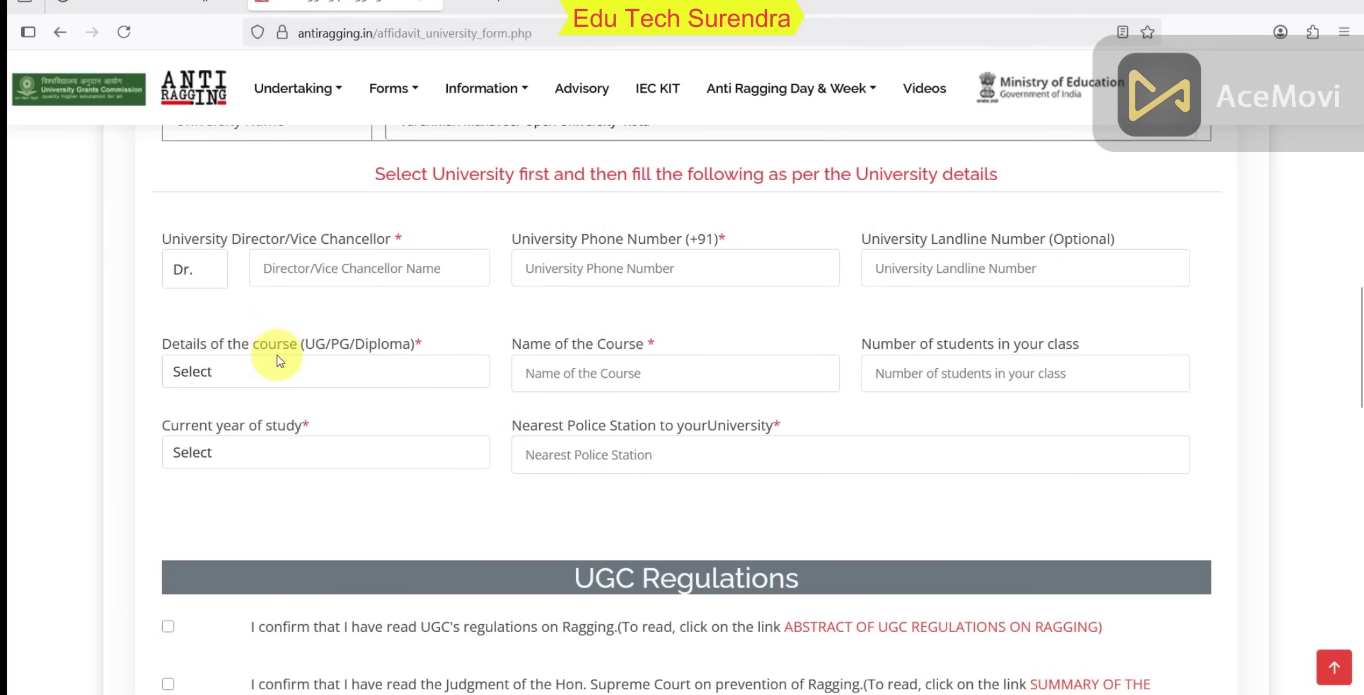
pyautogui.click(281, 370)
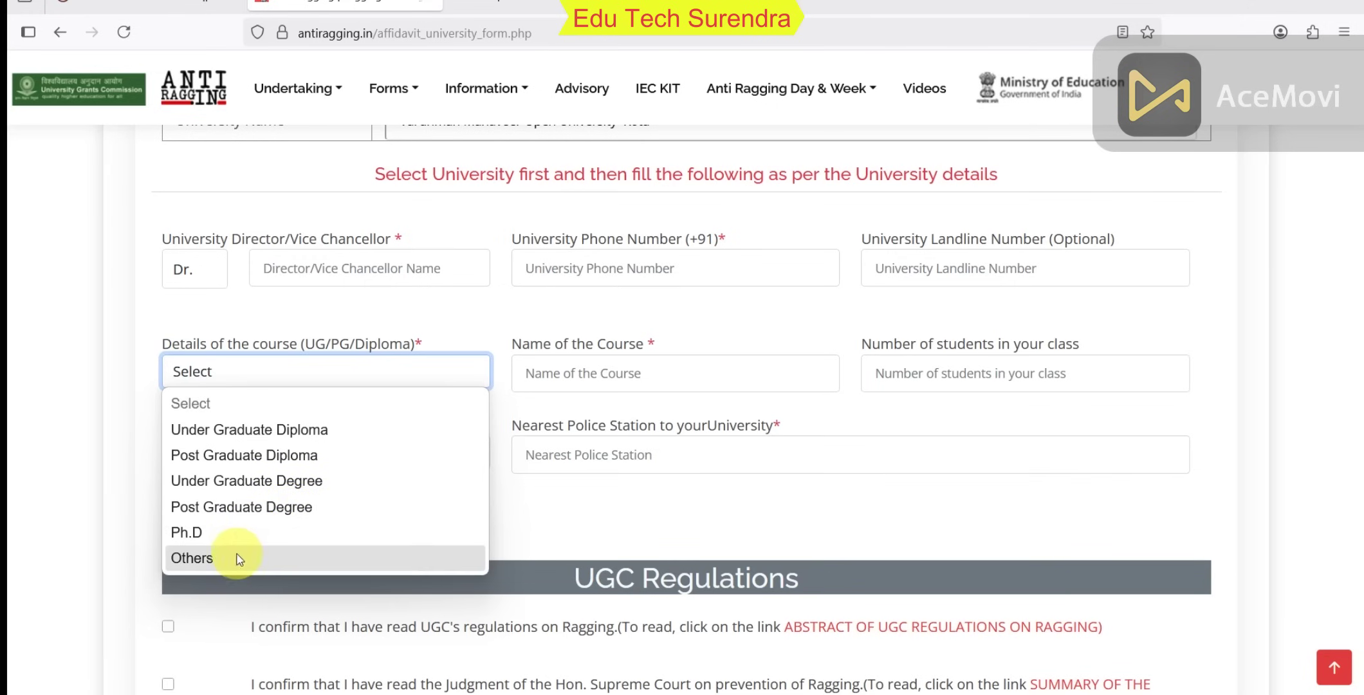
pyautogui.click(25, 419)
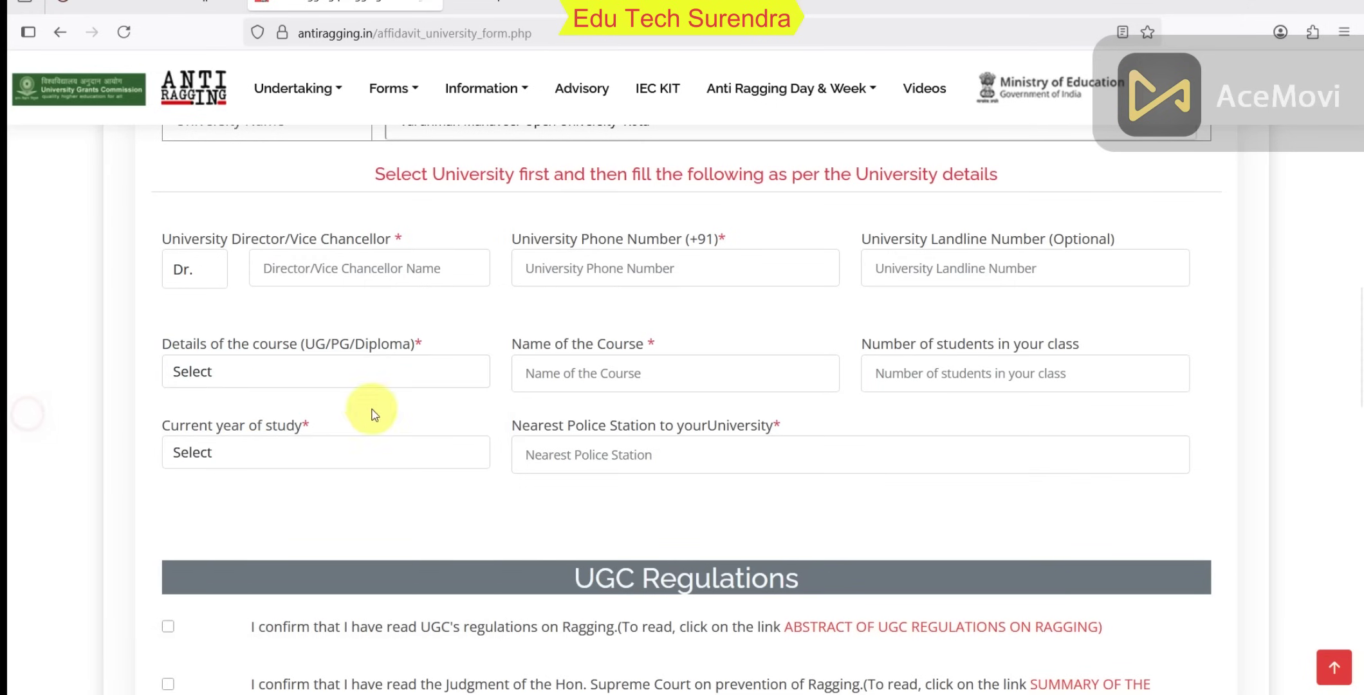
pyautogui.click(587, 378)
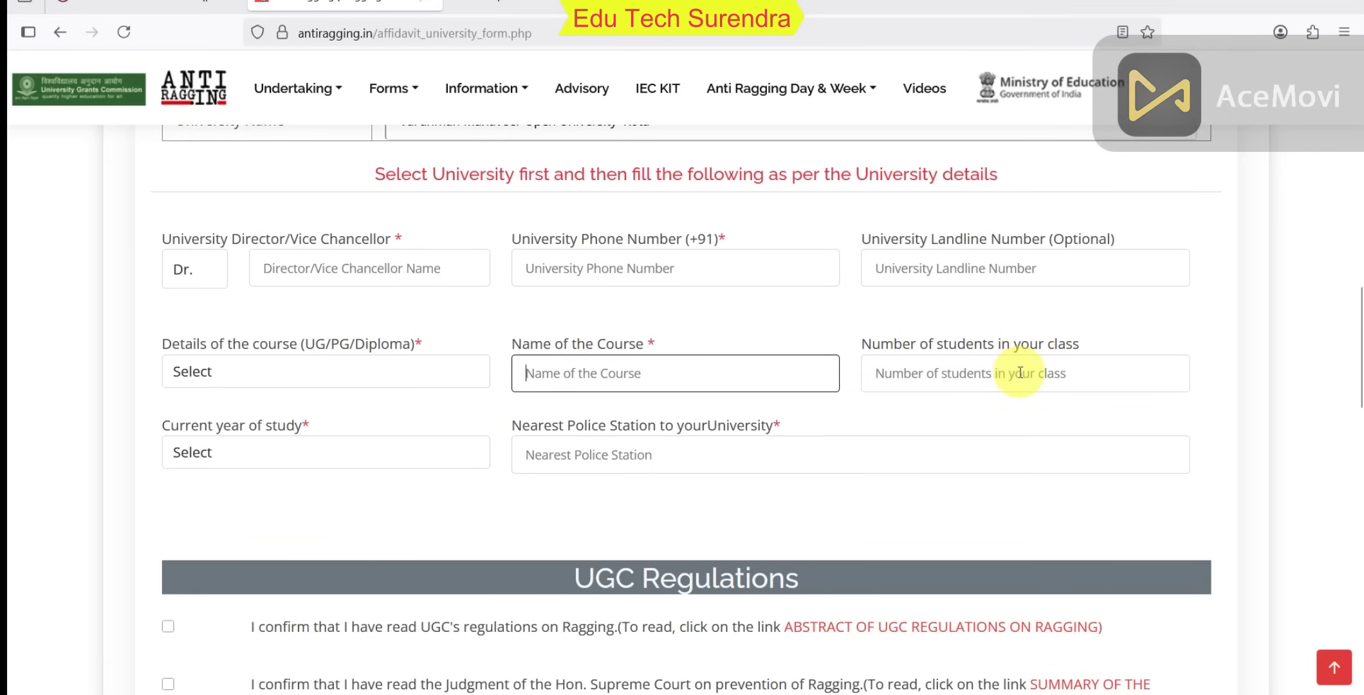
# Set the current year of study to 1.
pyautogui.click(229, 487)
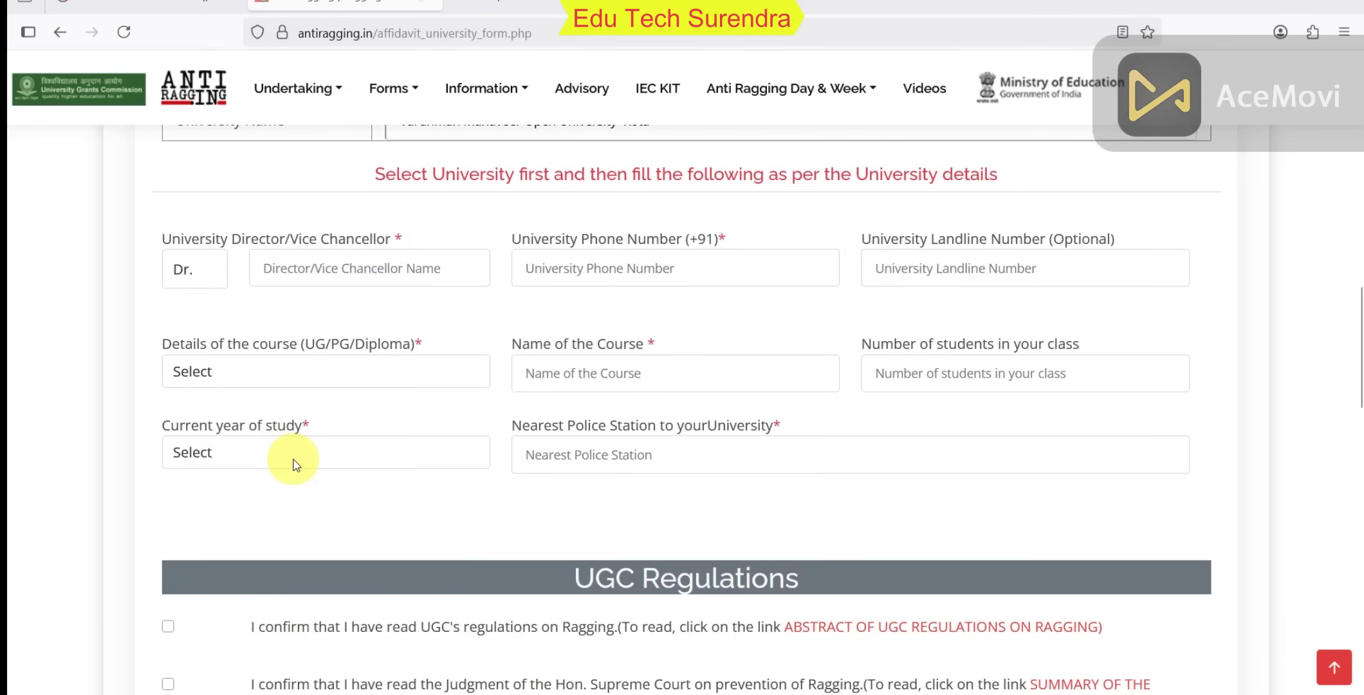
pyautogui.click(295, 457)
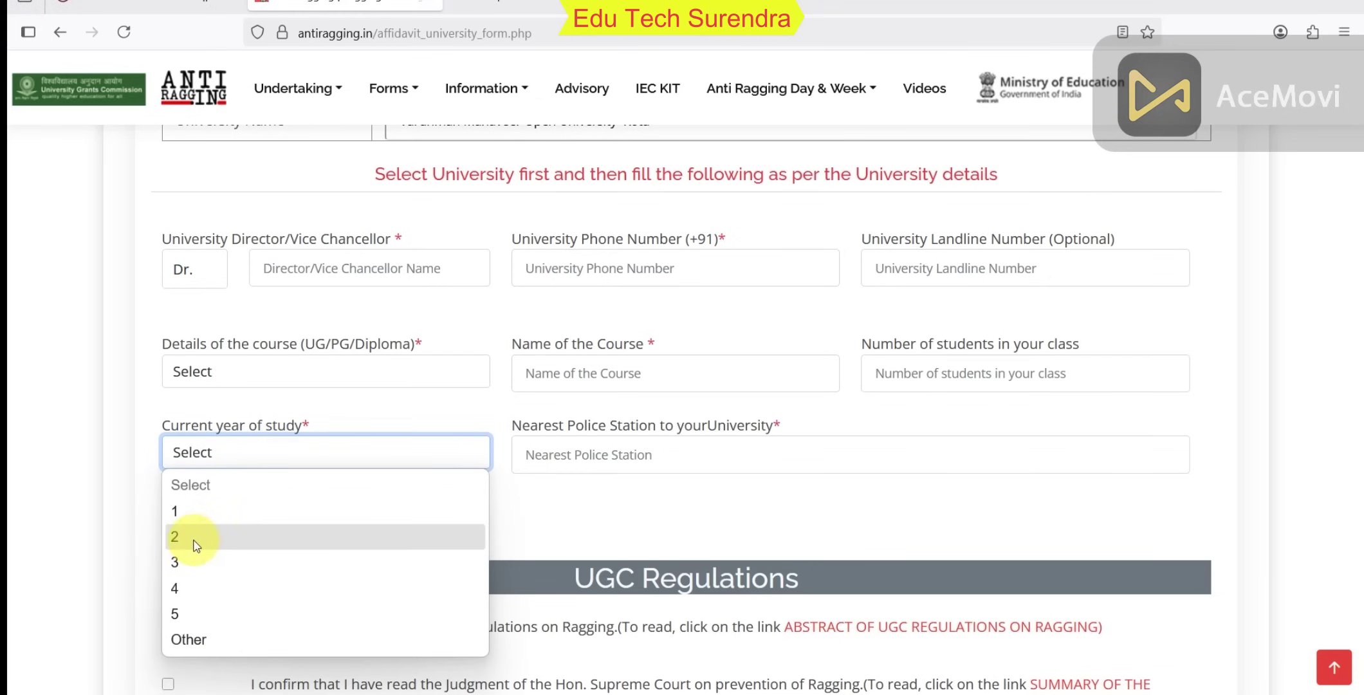
pyautogui.click(238, 512)
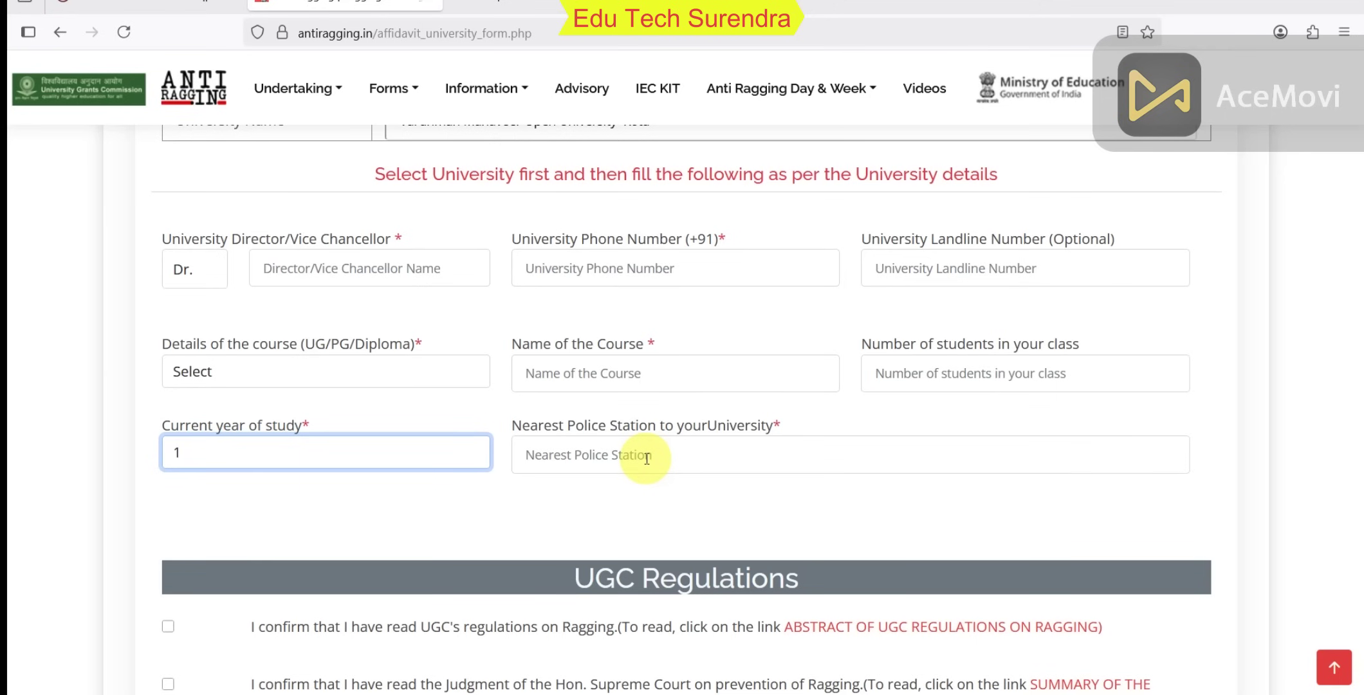
# Accept all five confirmations and promises in the UGC Regulations section.
pyautogui.scroll(-5, 647, 458)
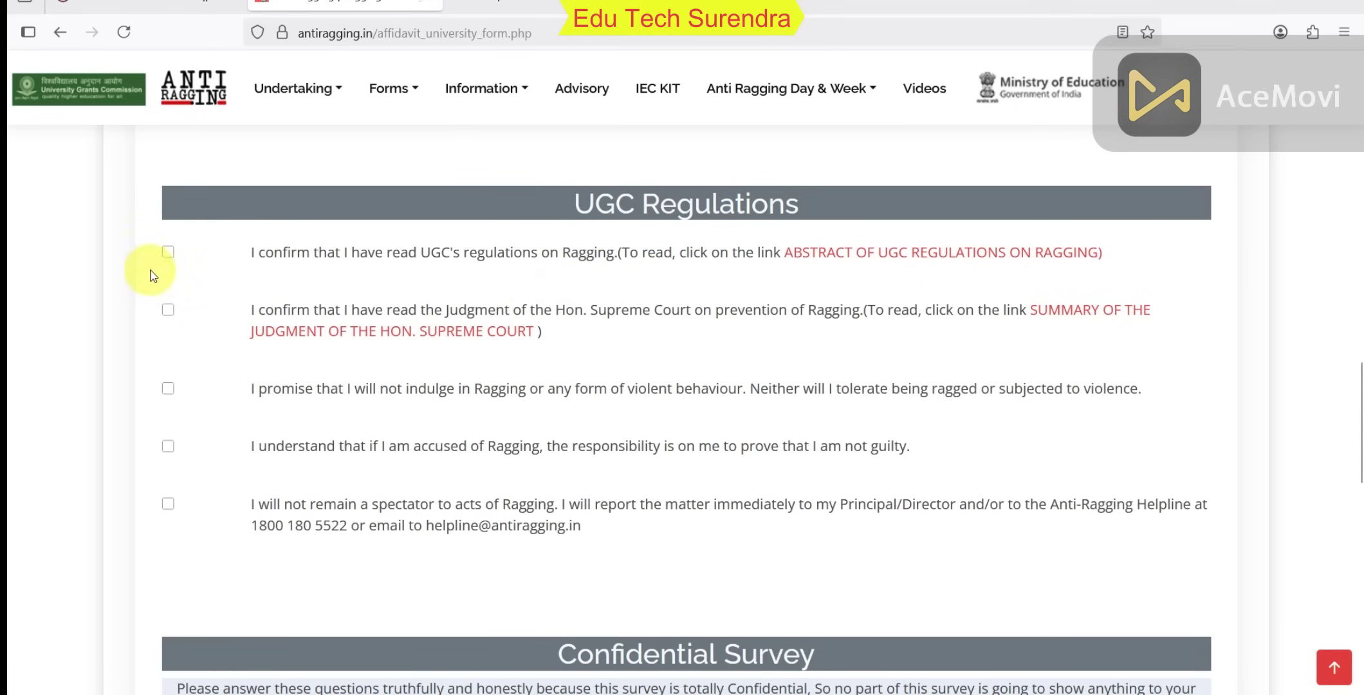
pyautogui.click(171, 255)
pyautogui.click(169, 310)
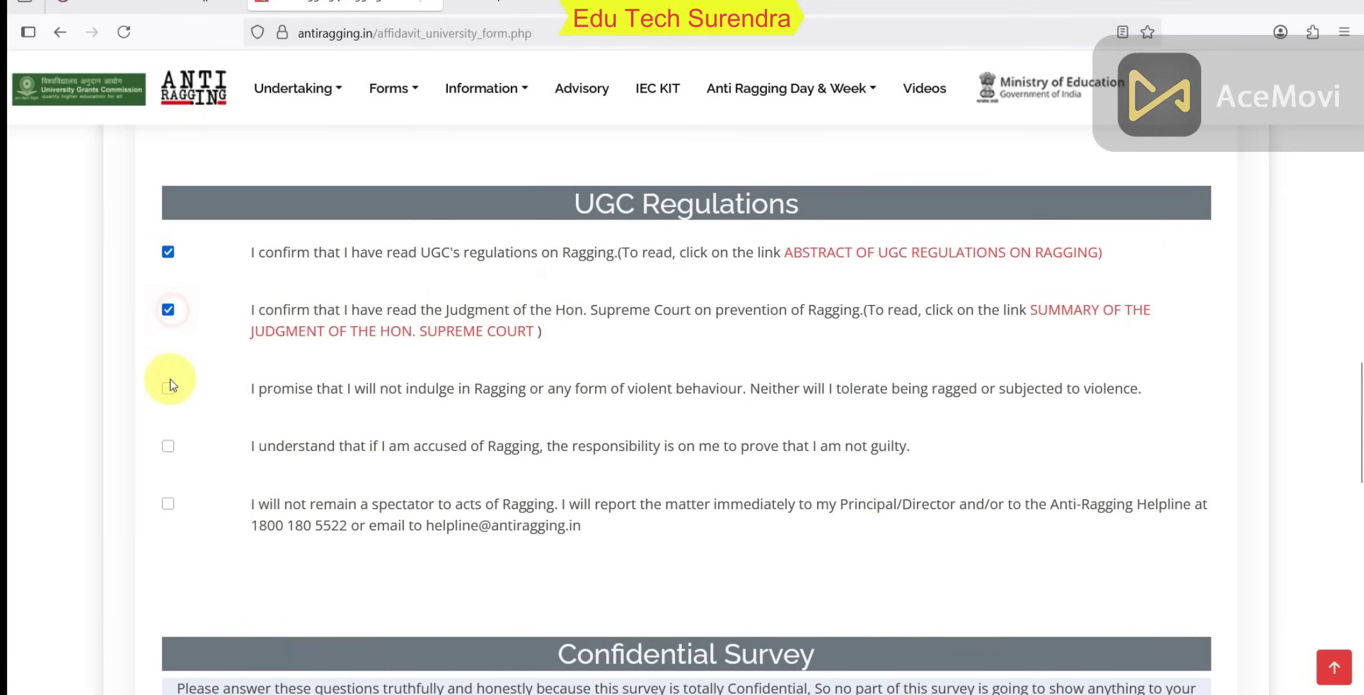
pyautogui.click(168, 387)
pyautogui.click(168, 447)
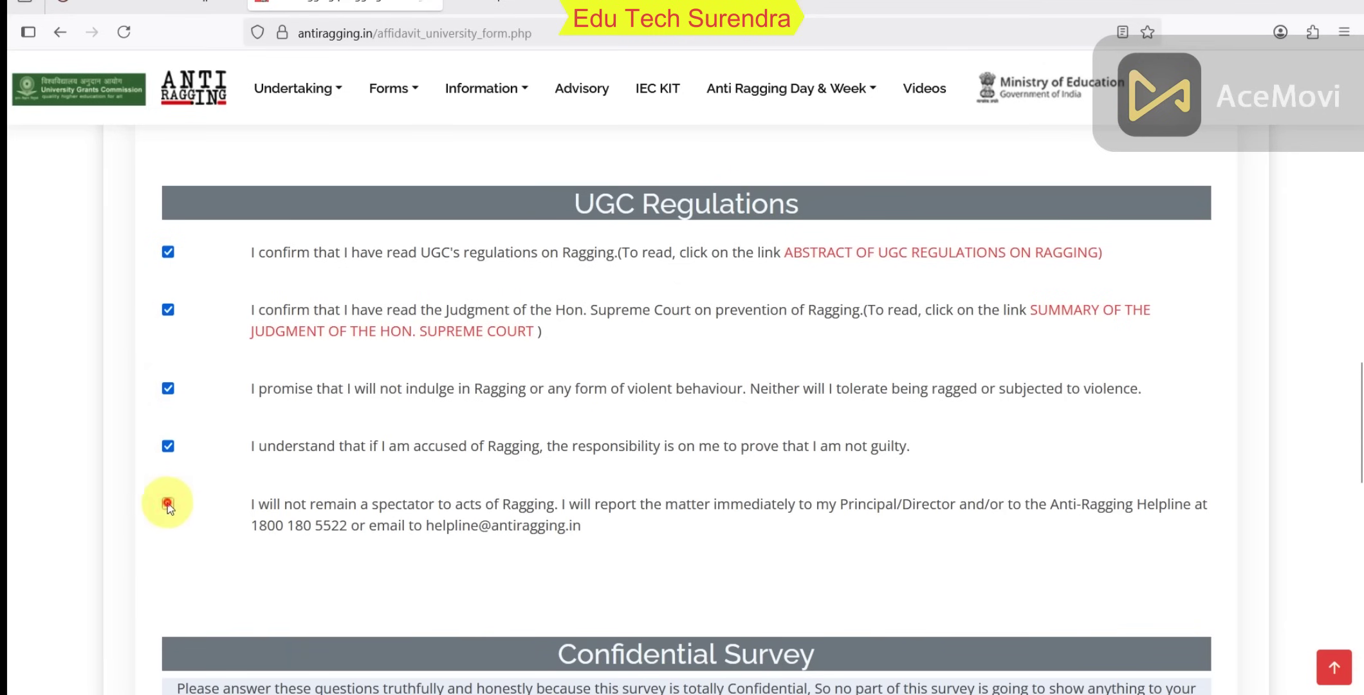
pyautogui.click(168, 503)
# Find the National Anti-Ragging Helpline phone number in the site's footer contacts for the Confidential Survey question.
pyautogui.scroll(-7, 658, 231)
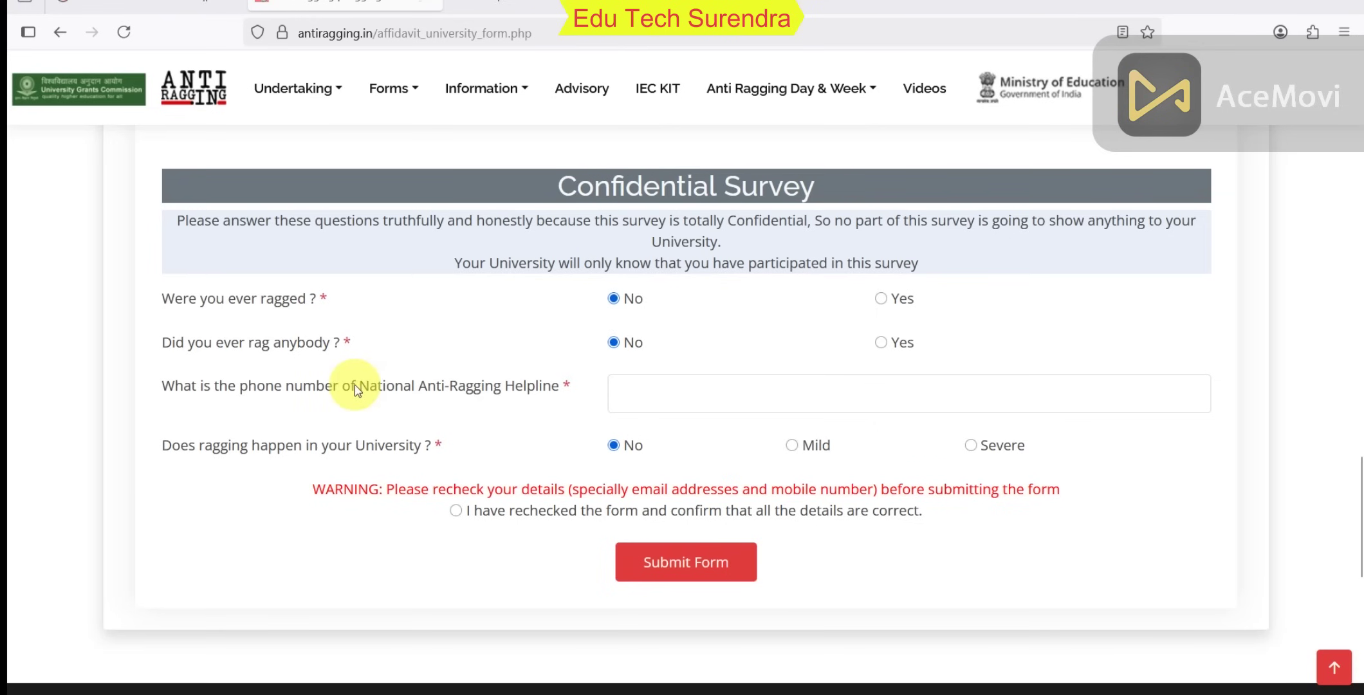
pyautogui.moveTo(354, 389); pyautogui.dragTo(544, 401)
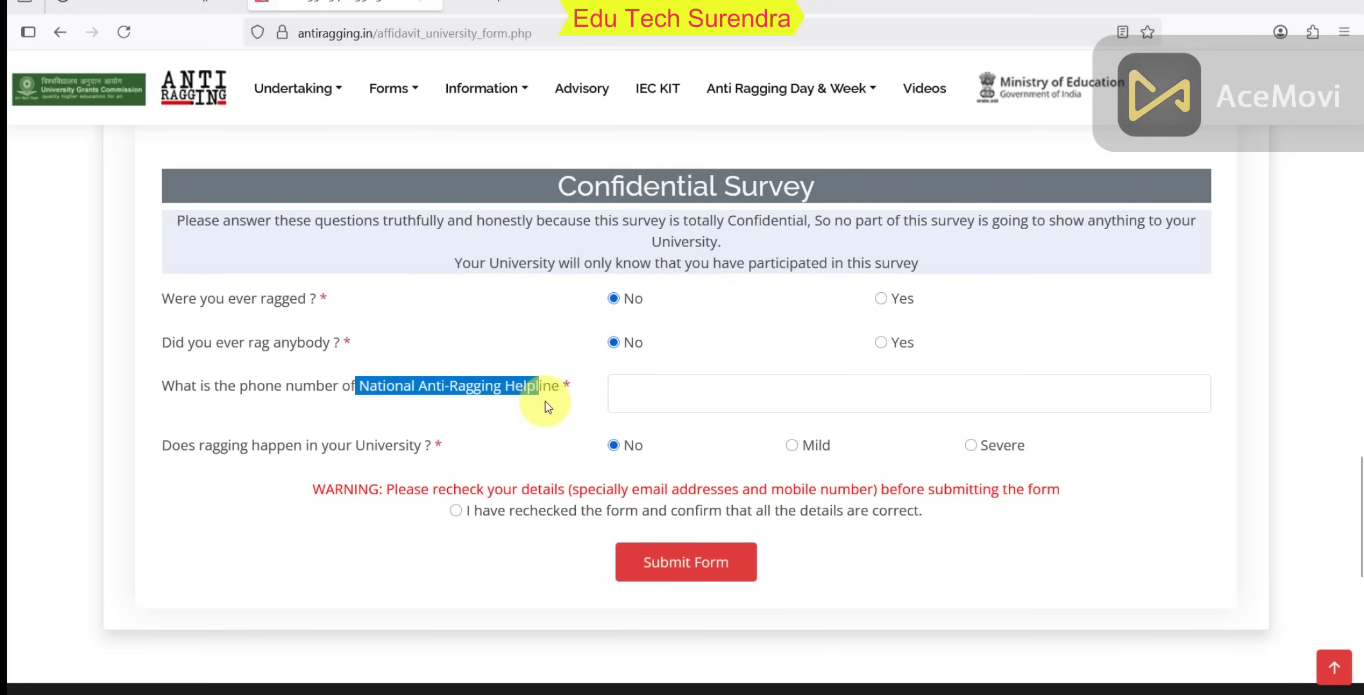
pyautogui.click(718, 408)
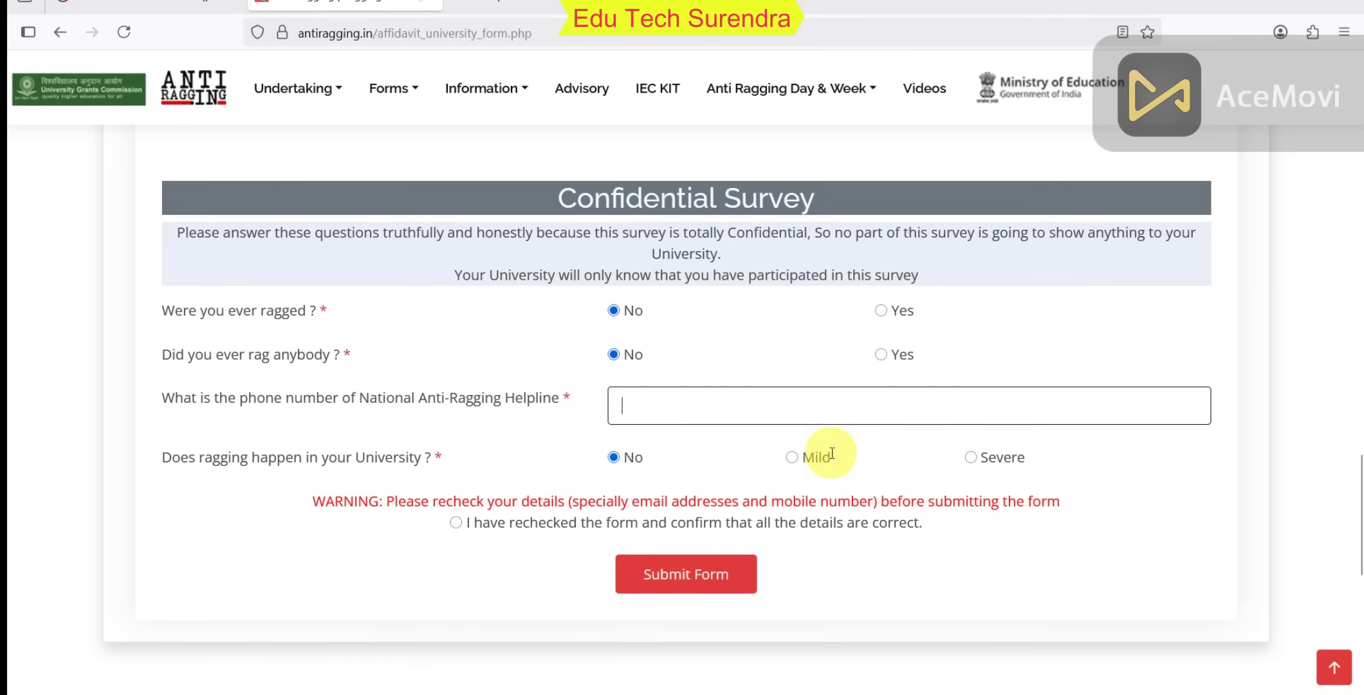
pyautogui.scroll(-4, 814, 444)
pyautogui.scroll(-3, 817, 441)
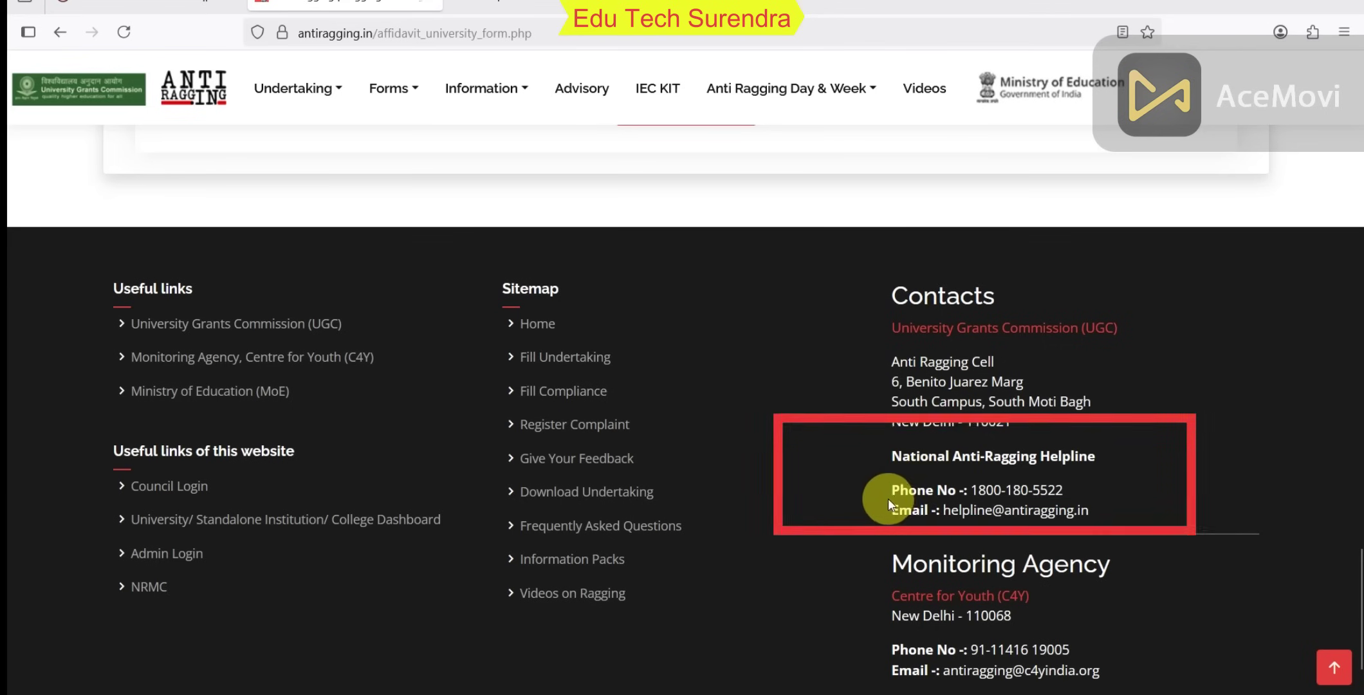
# Check the National Anti-Ragging Helpline contact details and confirm that all details in the undertaking form have been rechecked.
pyautogui.moveTo(890, 490); pyautogui.dragTo(1117, 505)
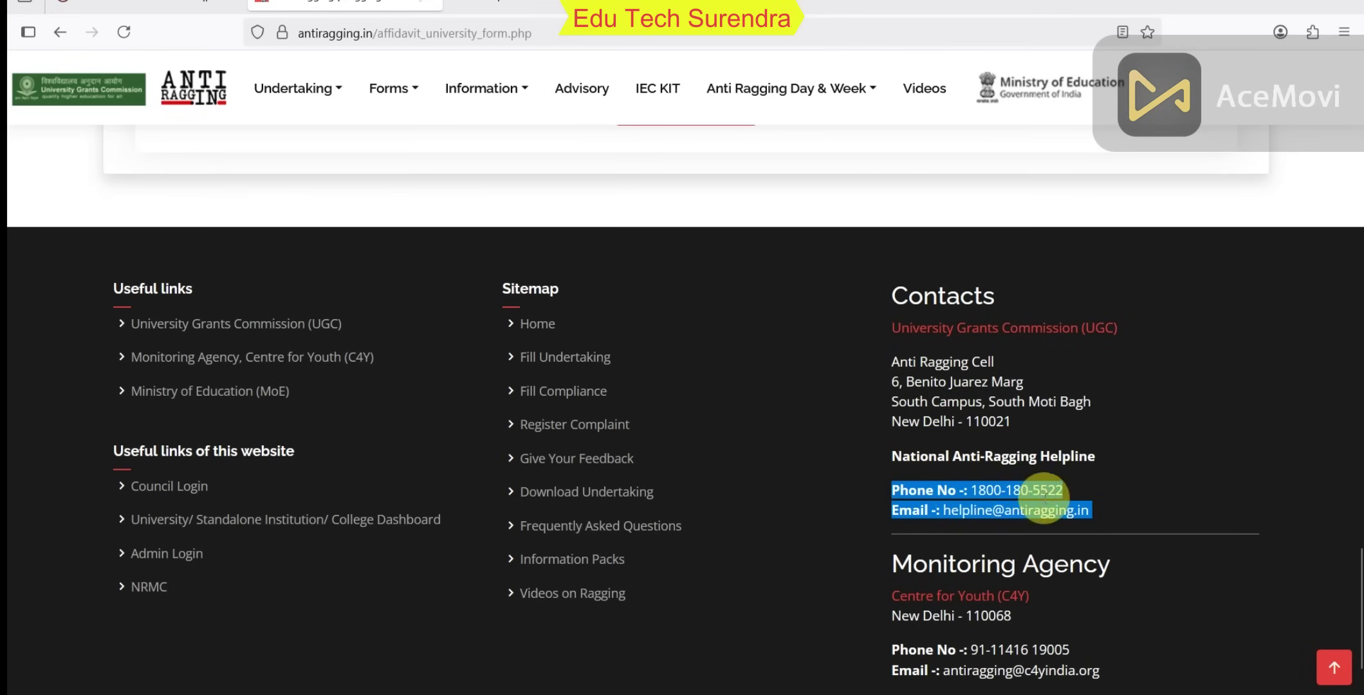
pyautogui.moveTo(893, 459); pyautogui.dragTo(1087, 459)
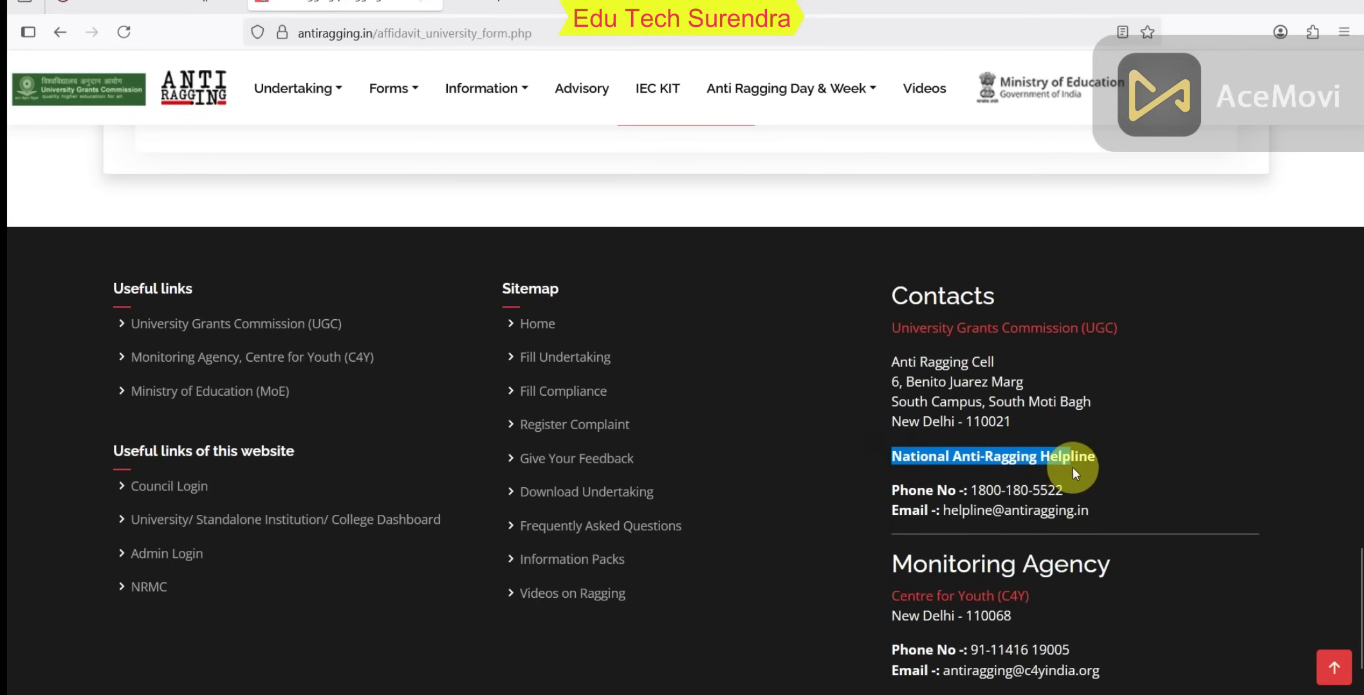
pyautogui.scroll(2, 860, 486)
pyautogui.scroll(2, 860, 486)
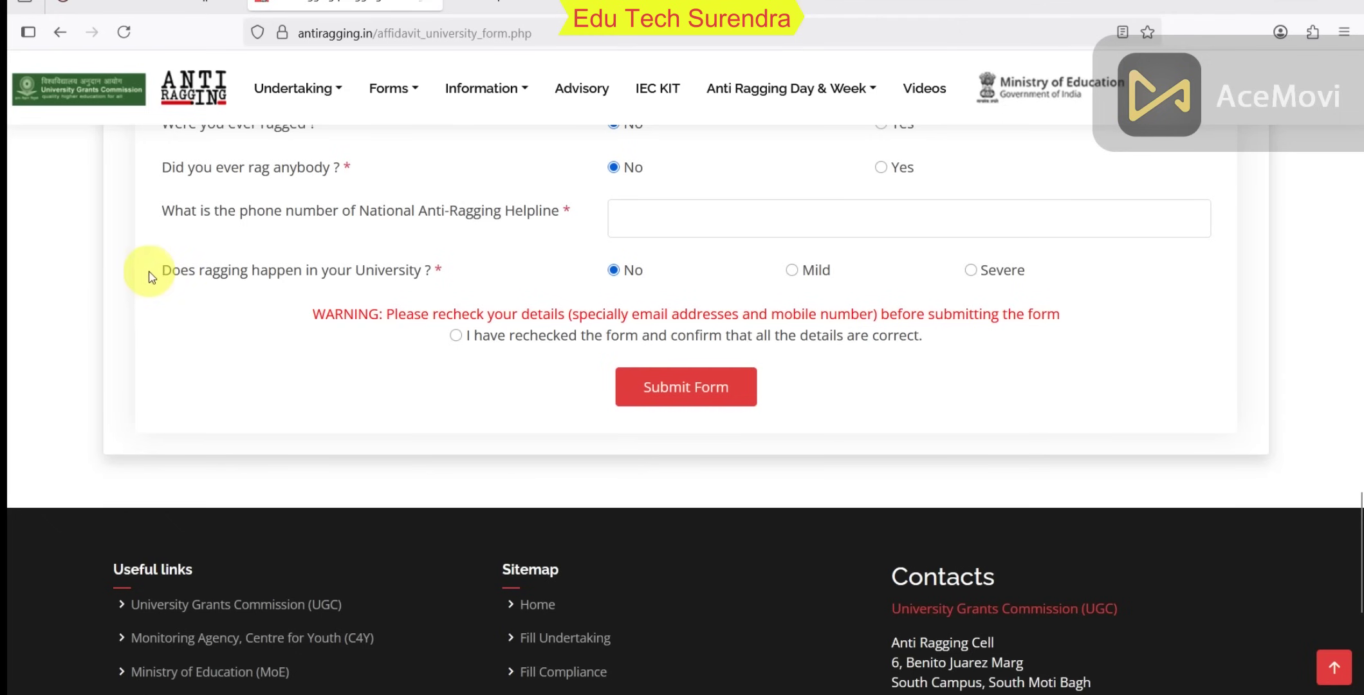
pyautogui.moveTo(154, 270); pyautogui.dragTo(456, 291)
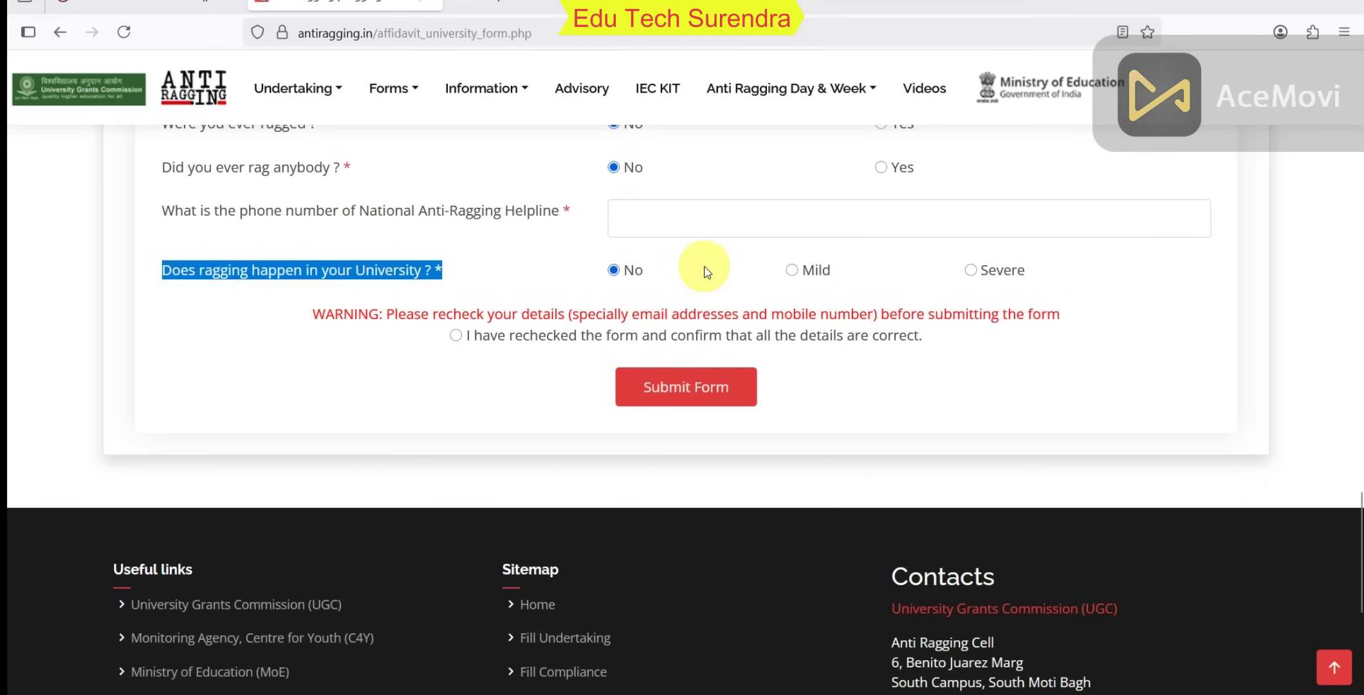
pyautogui.click(458, 336)
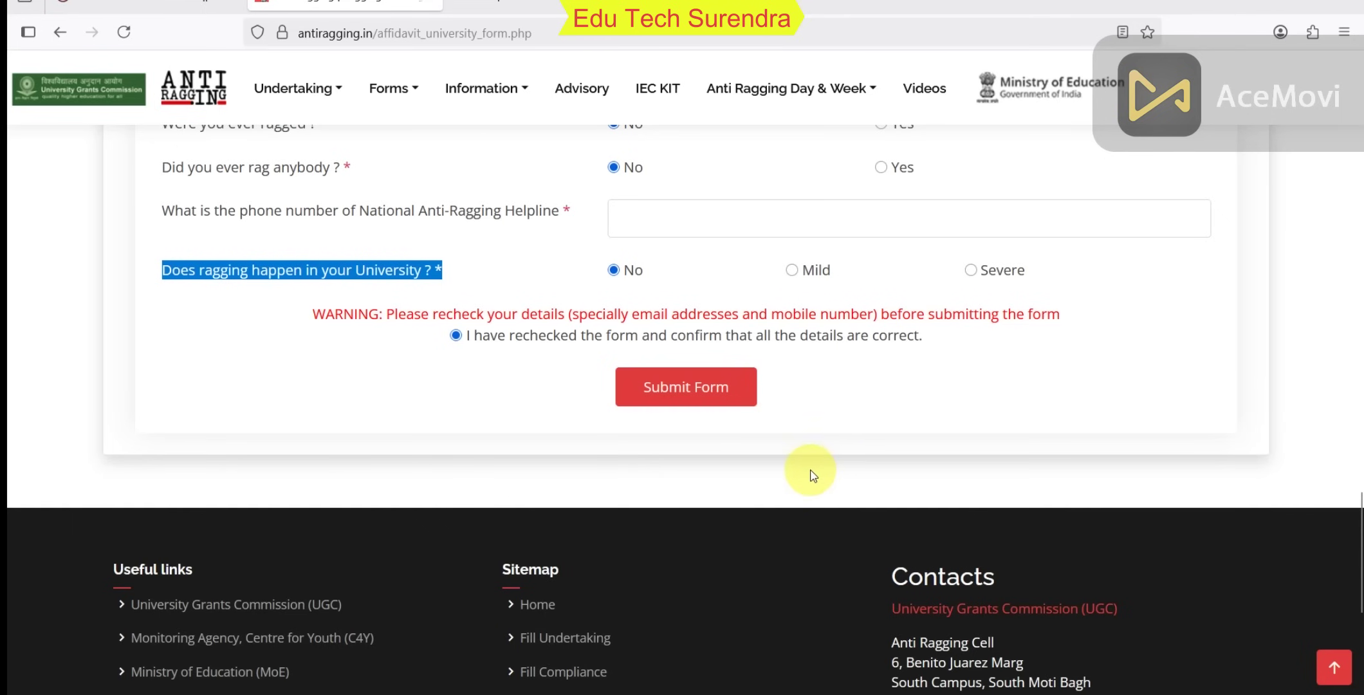
# Open the anti-ragging site's undertaking document page that asks for the reference number, email and mobile number.
pyautogui.scroll(15, 806, 475)
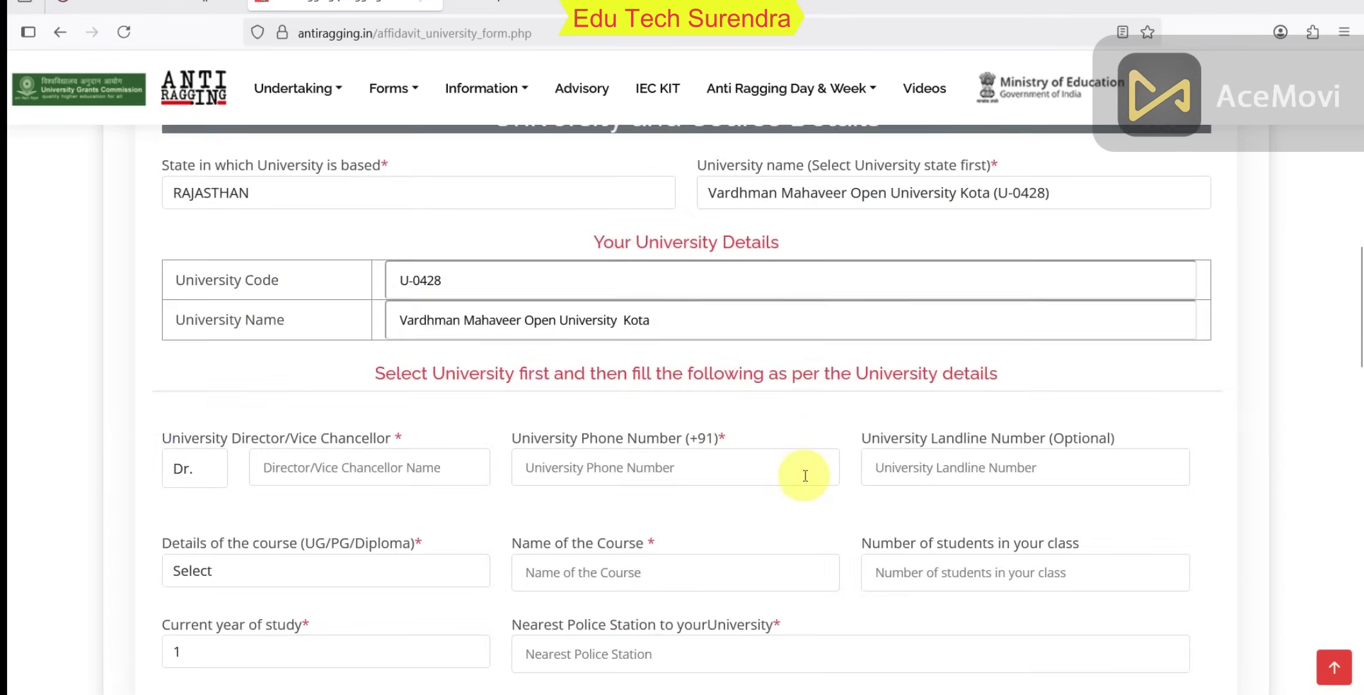
pyautogui.scroll(4, 806, 475)
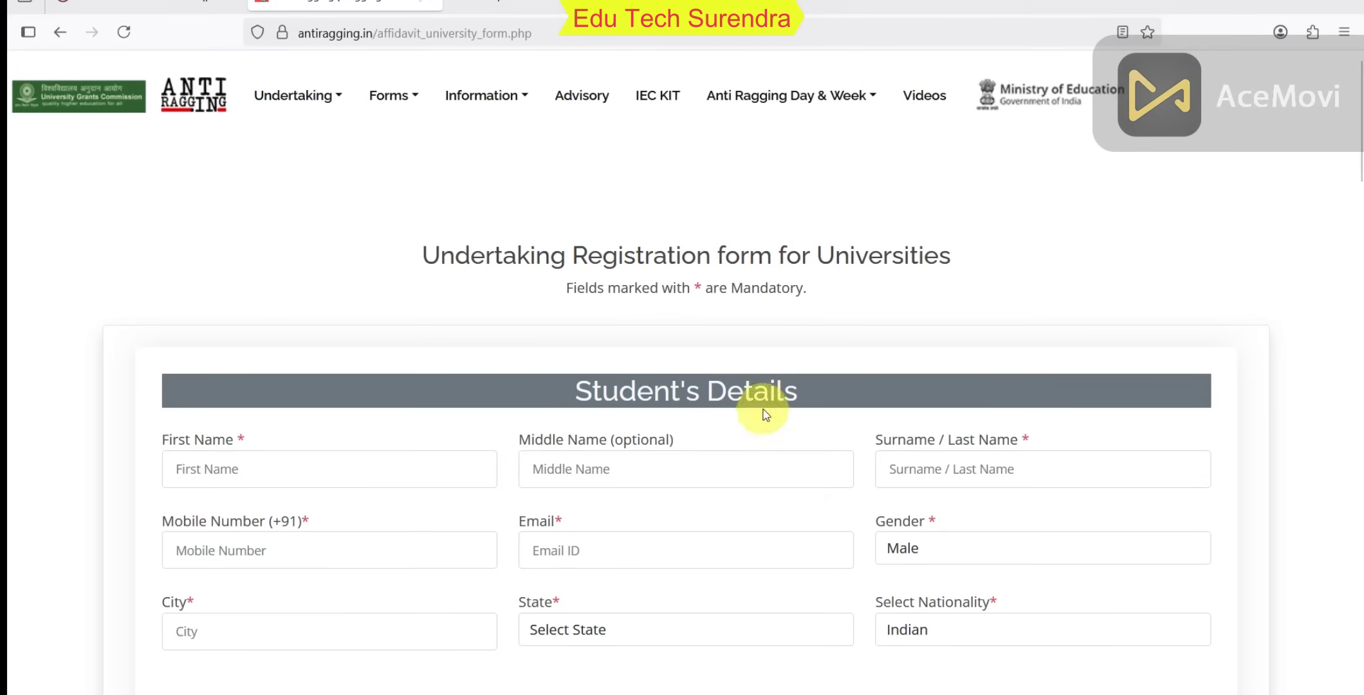
pyautogui.click(291, 98)
pyautogui.click(308, 188)
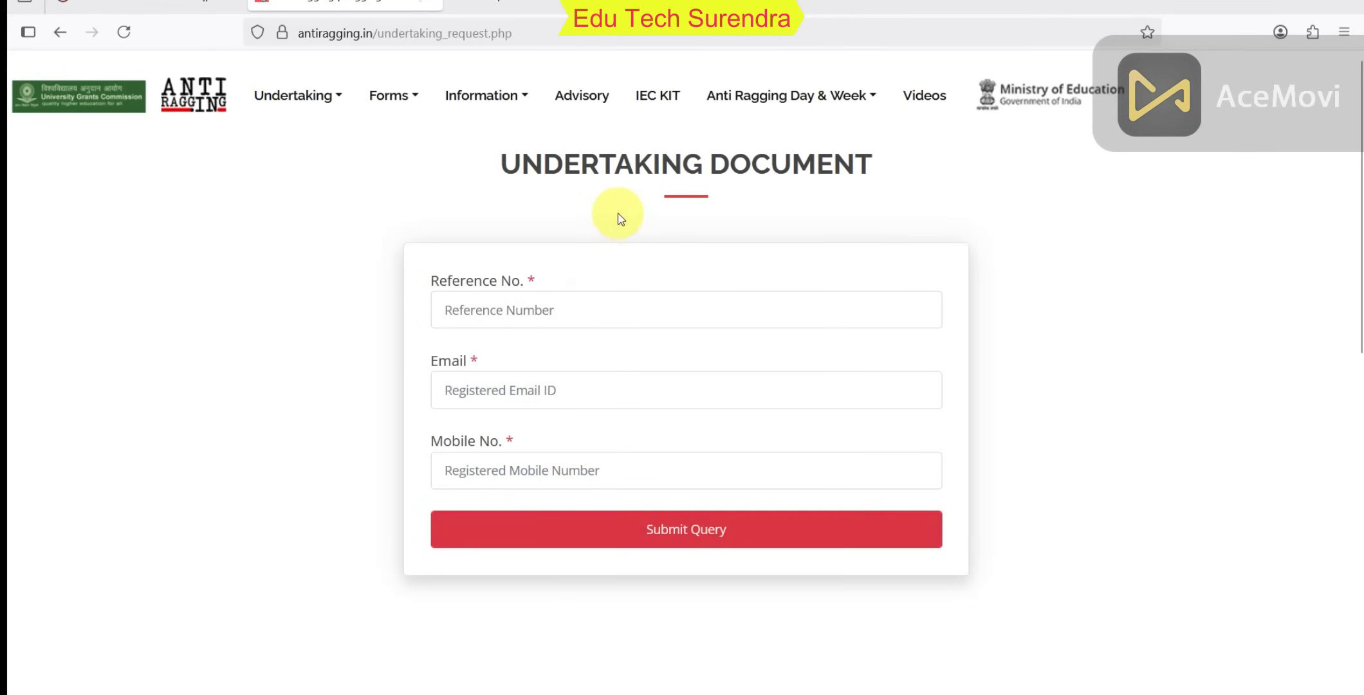
# Return to the VMOU admission form and save its first page at the anti-ragging reference number to continue to subject selection.
pyautogui.click(190, 11)
pyautogui.click(597, 473)
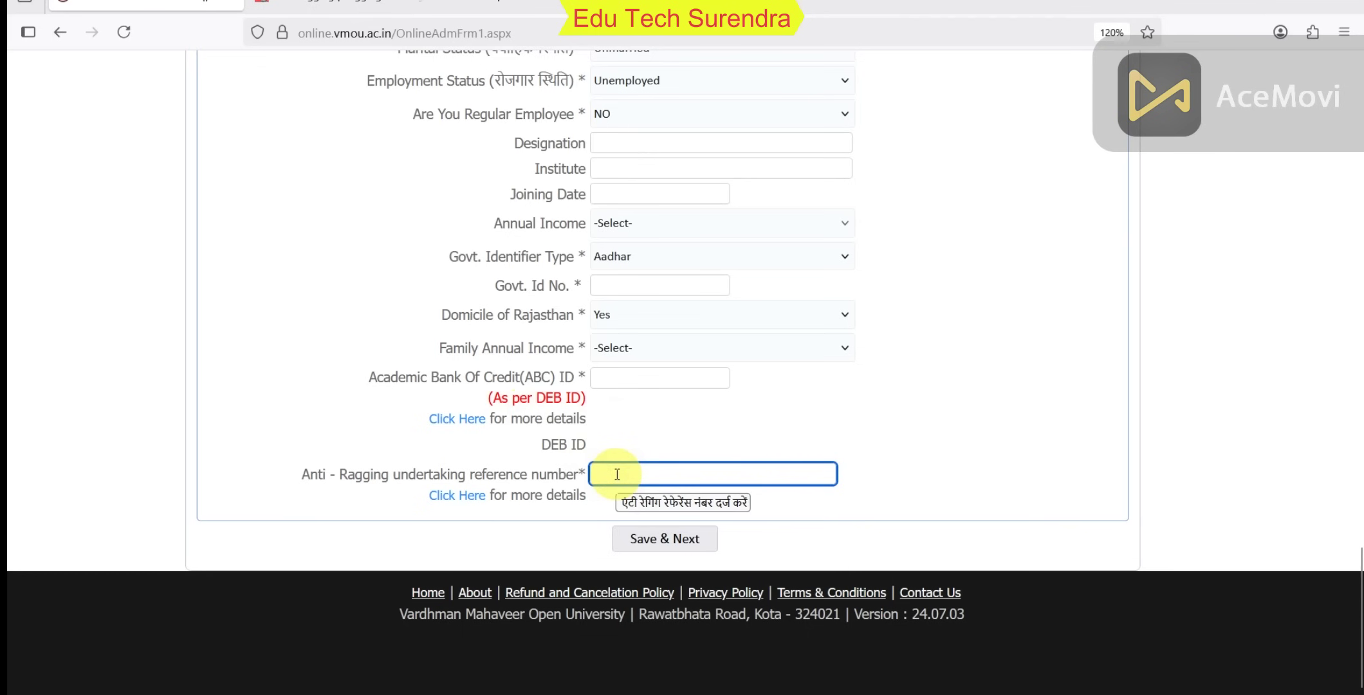
pyautogui.click(686, 547)
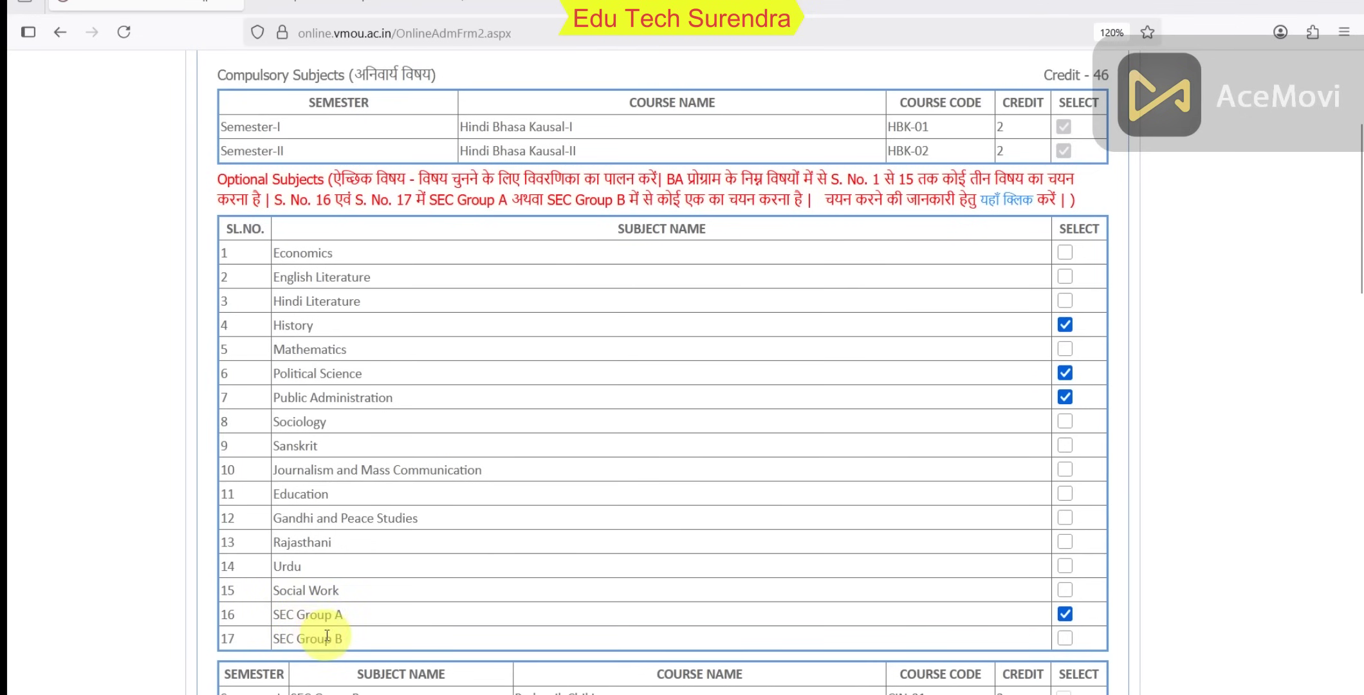
# Examine the semester-wise Programme Structure table on page 81 of the prospectus, including SEC Groups A and B.
pyautogui.click(338, 12)
pyautogui.scroll(15, 524, 356)
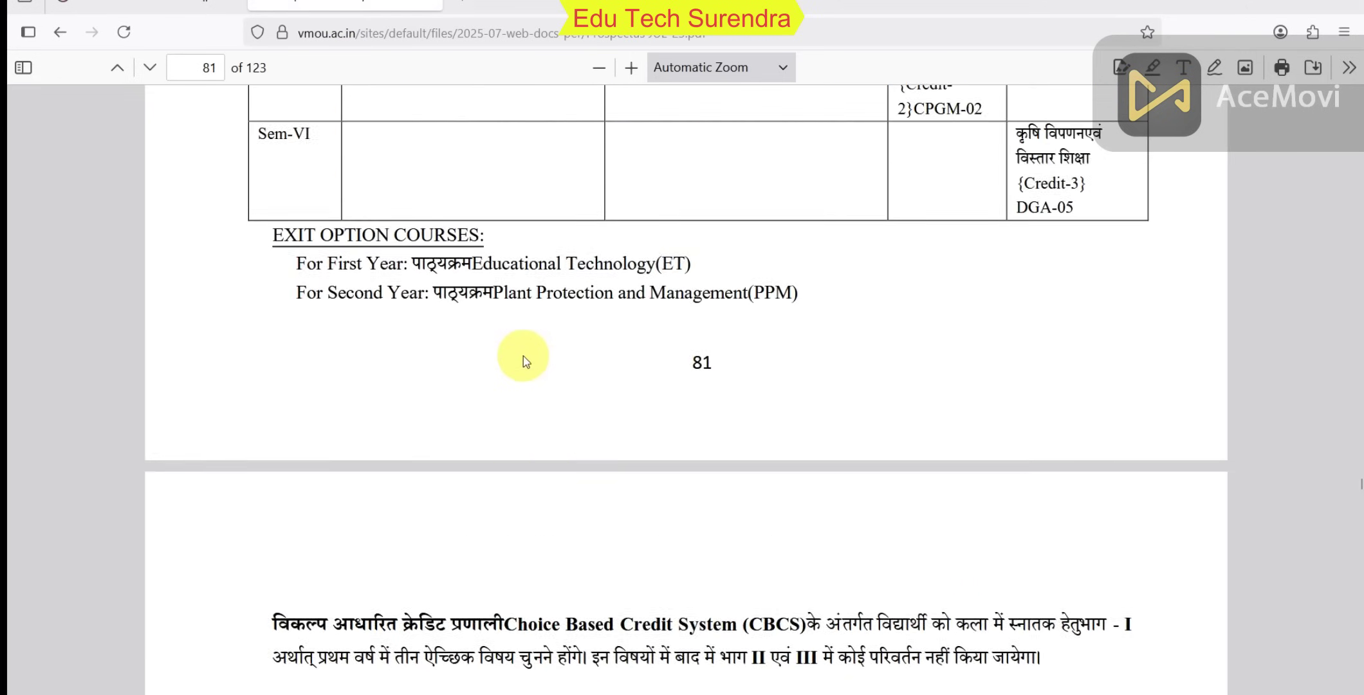
pyautogui.scroll(2, 522, 361)
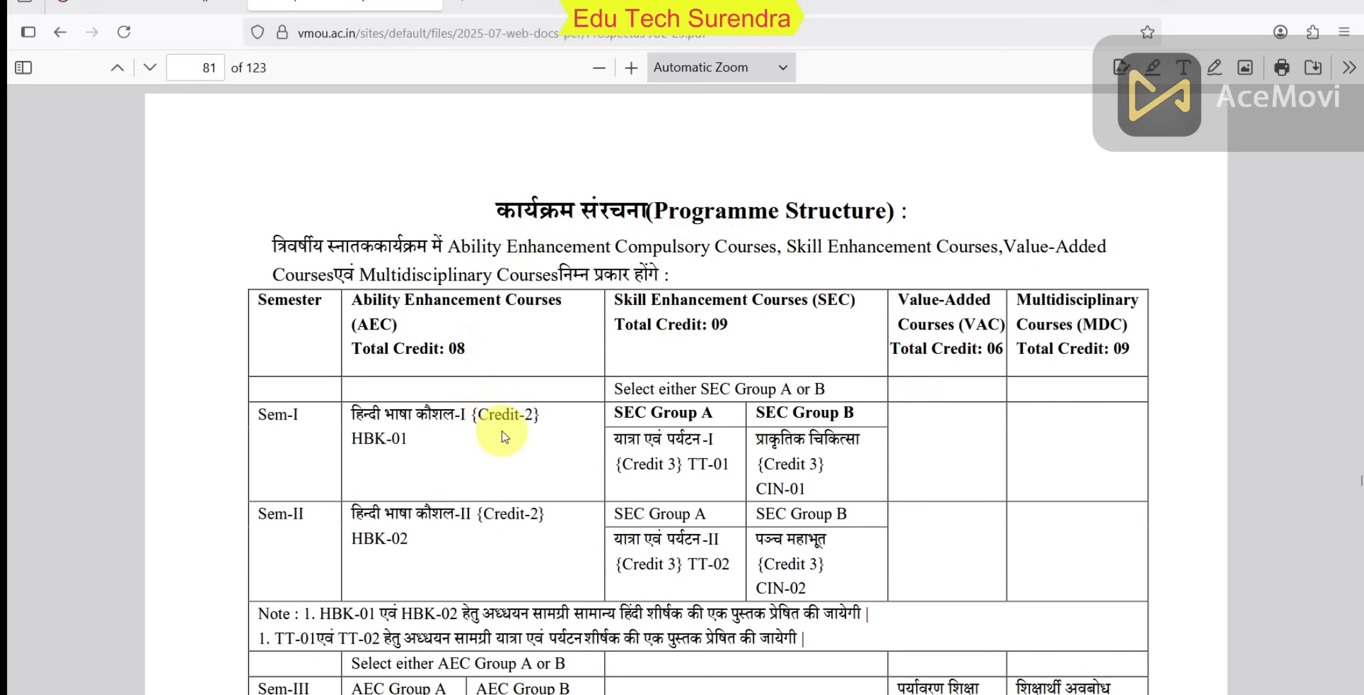
pyautogui.scroll(-3, 505, 430)
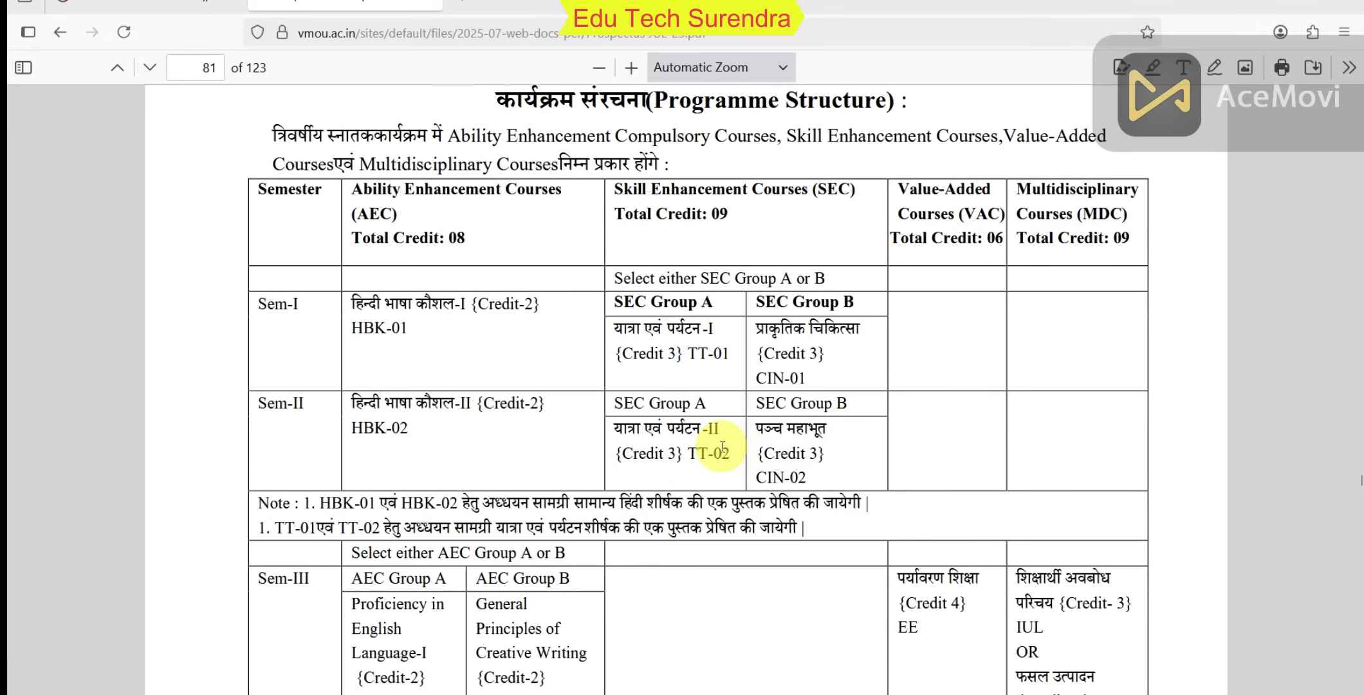
pyautogui.scroll(-5, 693, 440)
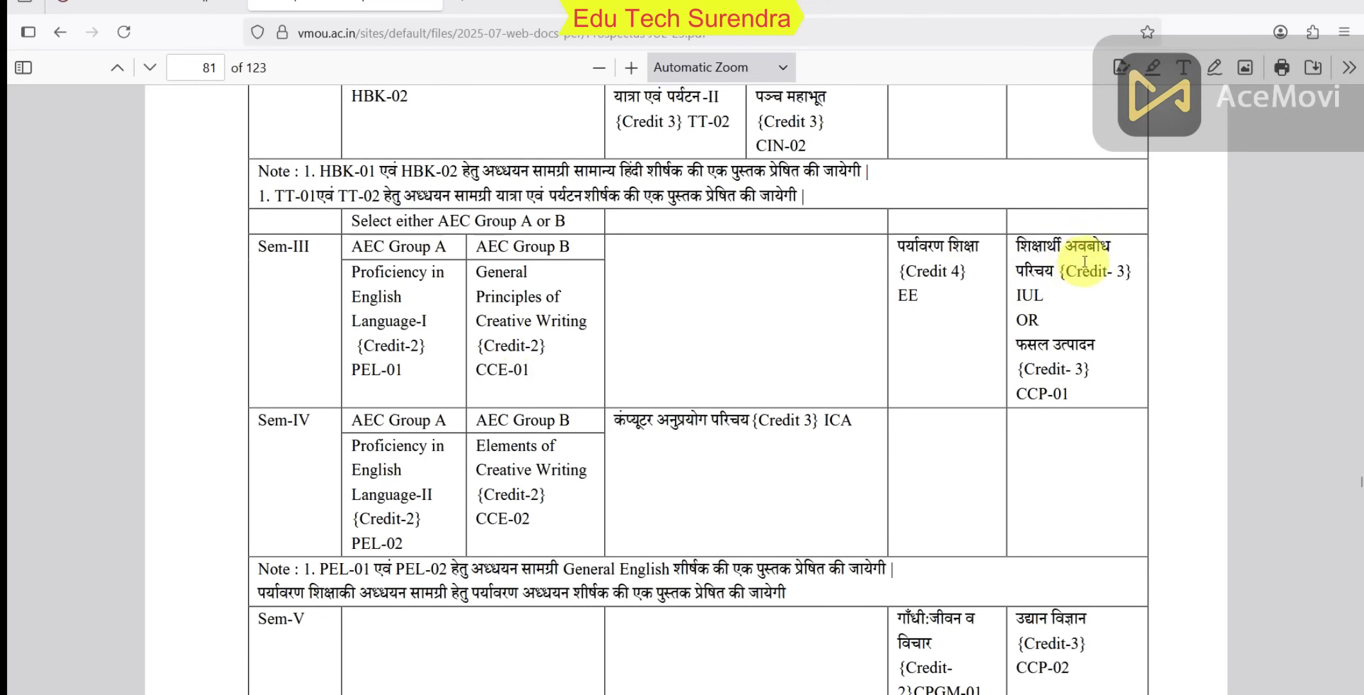
pyautogui.scroll(-4, 538, 410)
pyautogui.scroll(-4, 538, 410)
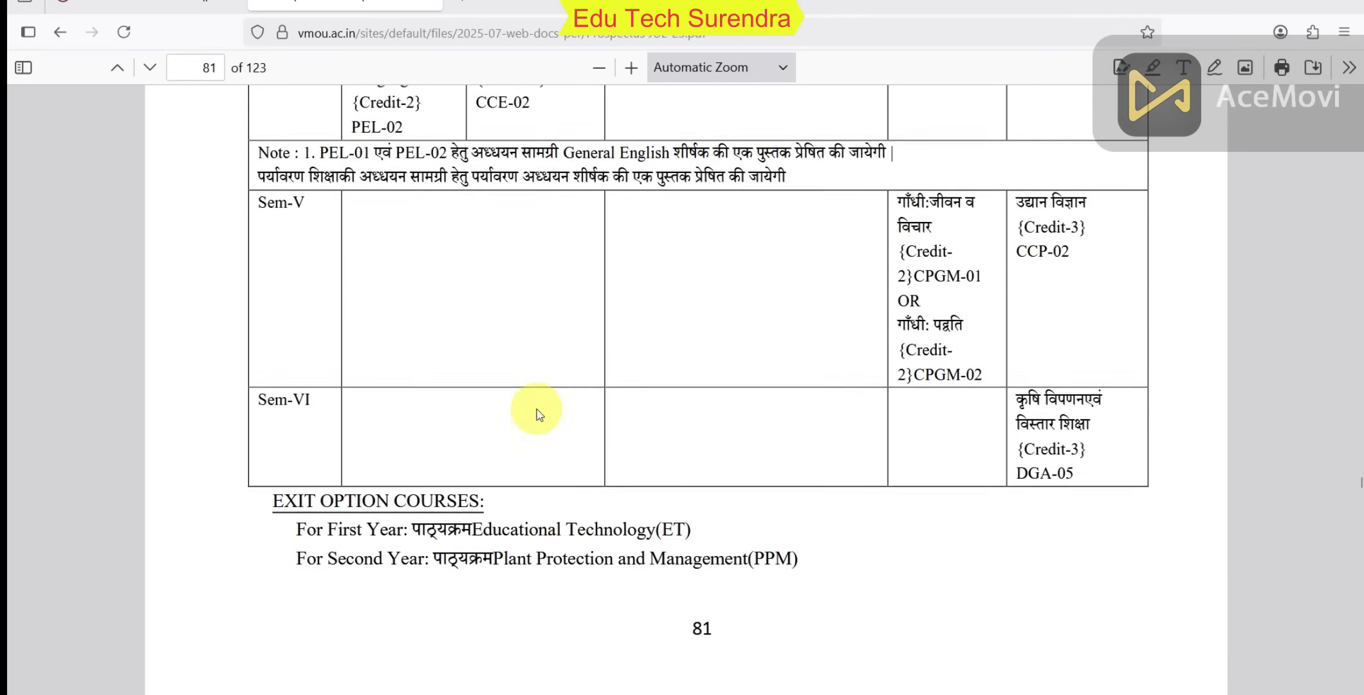
pyautogui.scroll(3, 538, 410)
pyautogui.scroll(10, 539, 414)
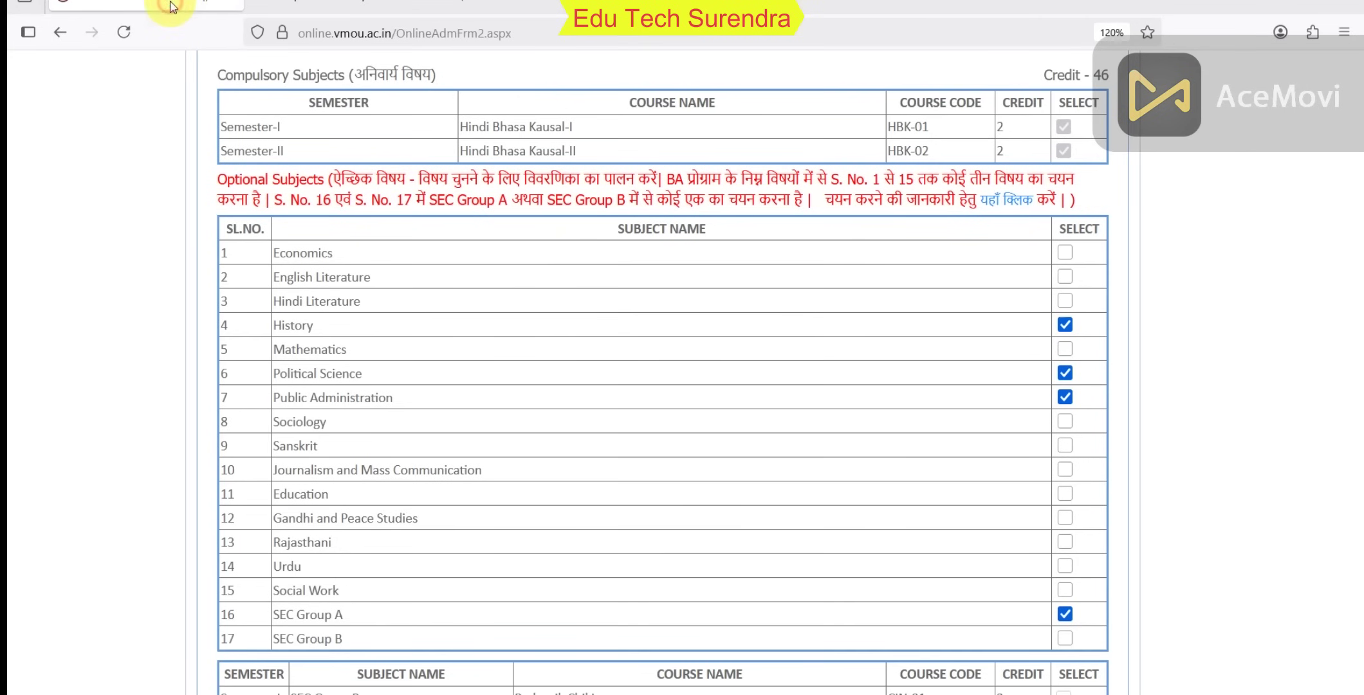
# Compare the optional subjects ticked in the admission form with the subject choice rules on page 82 of the prospectus.
pyautogui.click(170, 8)
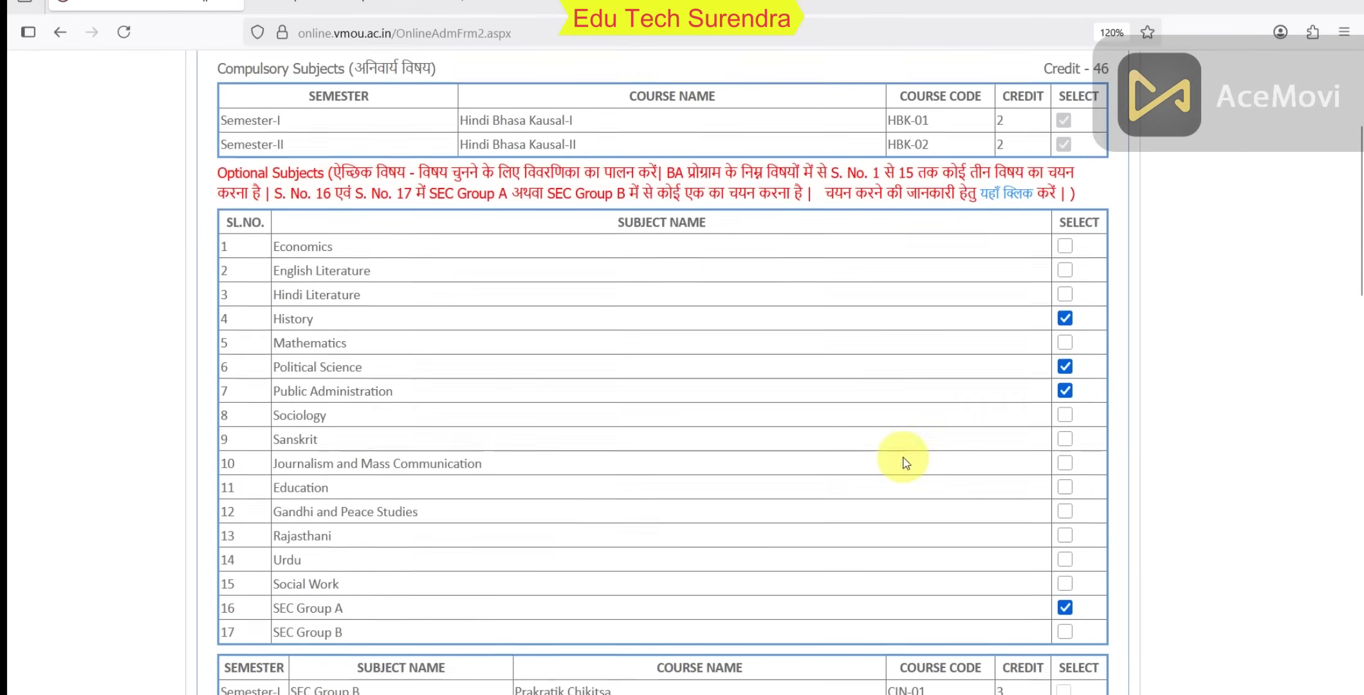
pyautogui.scroll(-3, 898, 457)
pyautogui.scroll(3, 885, 451)
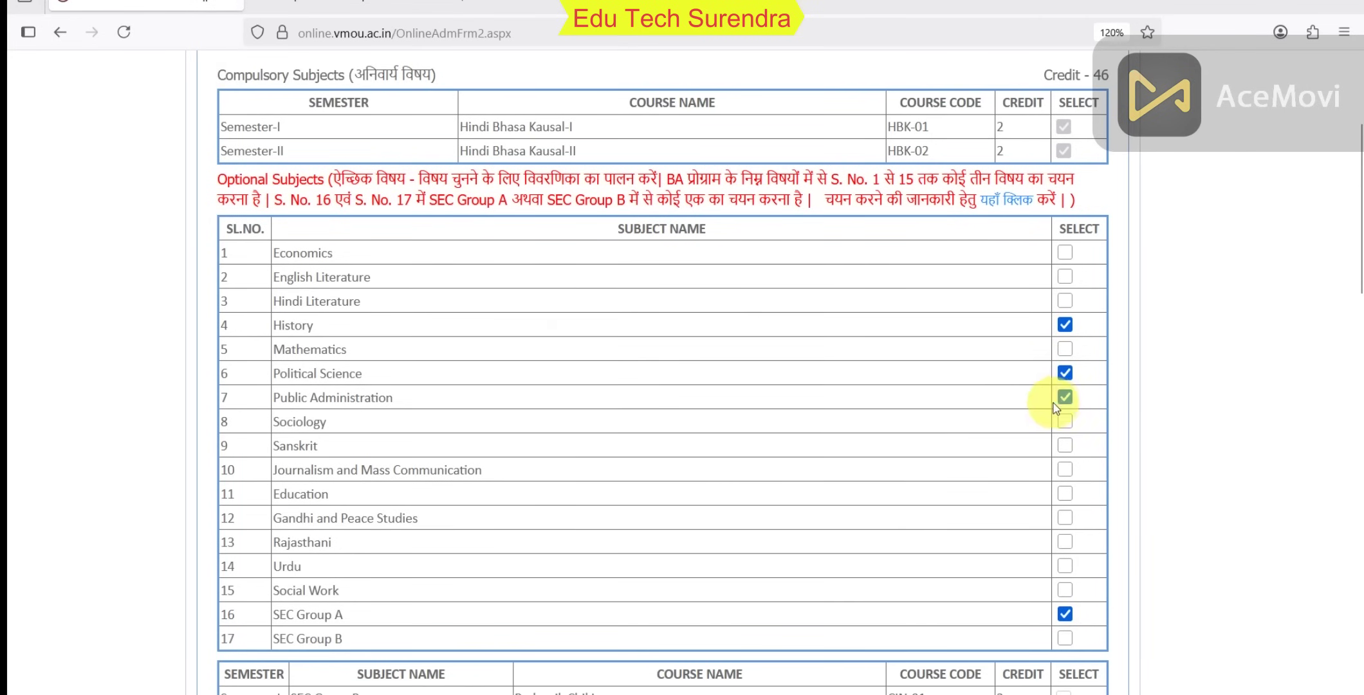
pyautogui.click(386, 9)
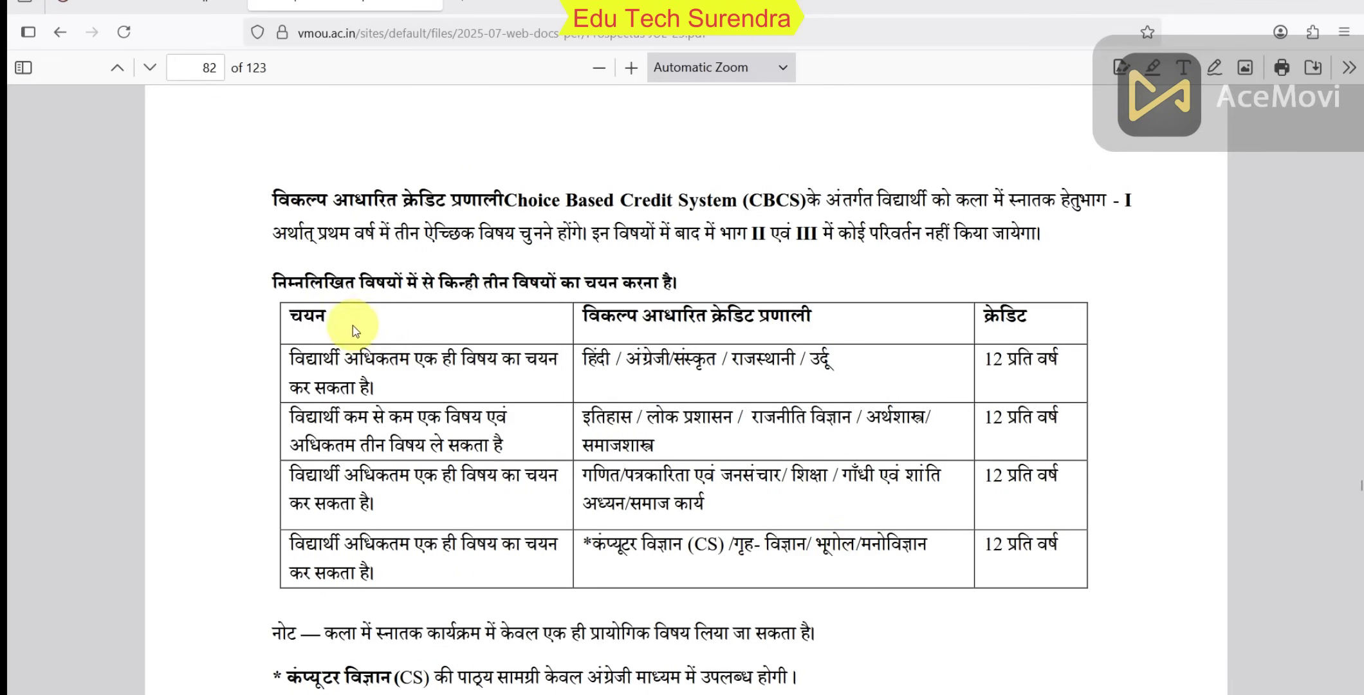
pyautogui.click(216, 13)
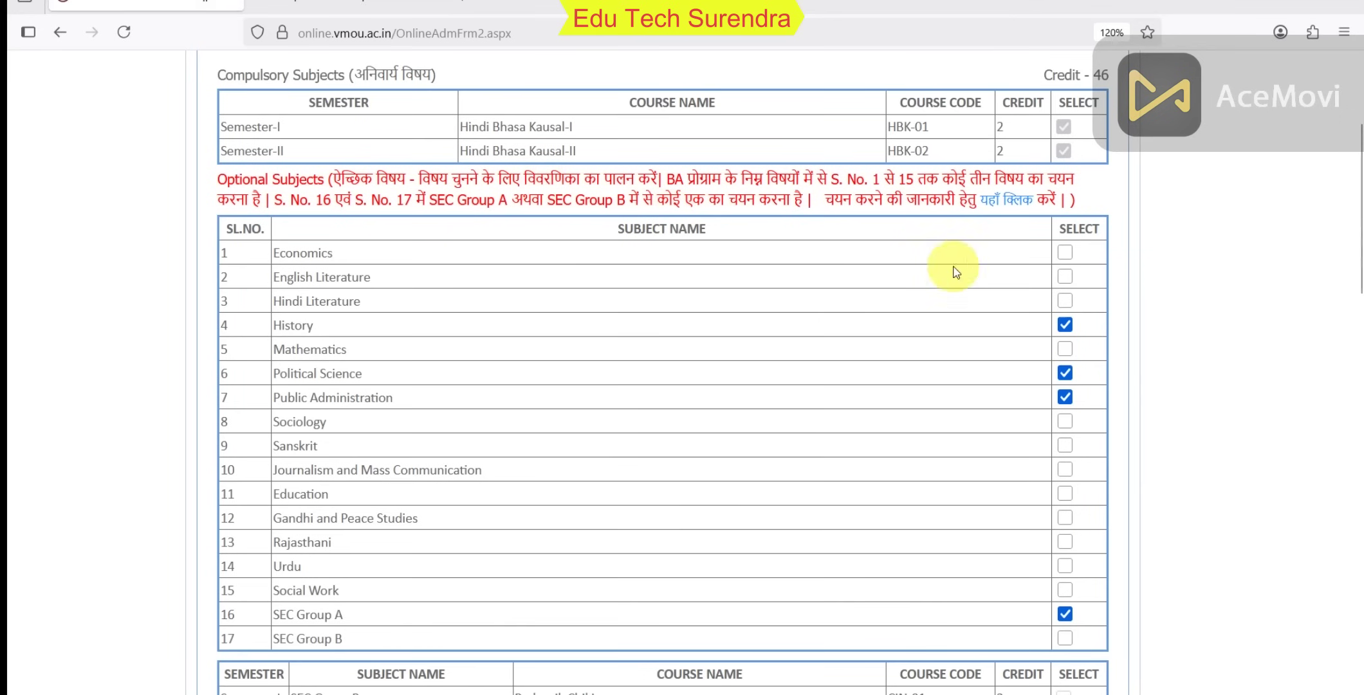
# Set Exam Passed in the Relevant Qualifications section to Intermediate/HSC/10+2 or Equivalent.
pyautogui.scroll(-10, 927, 318)
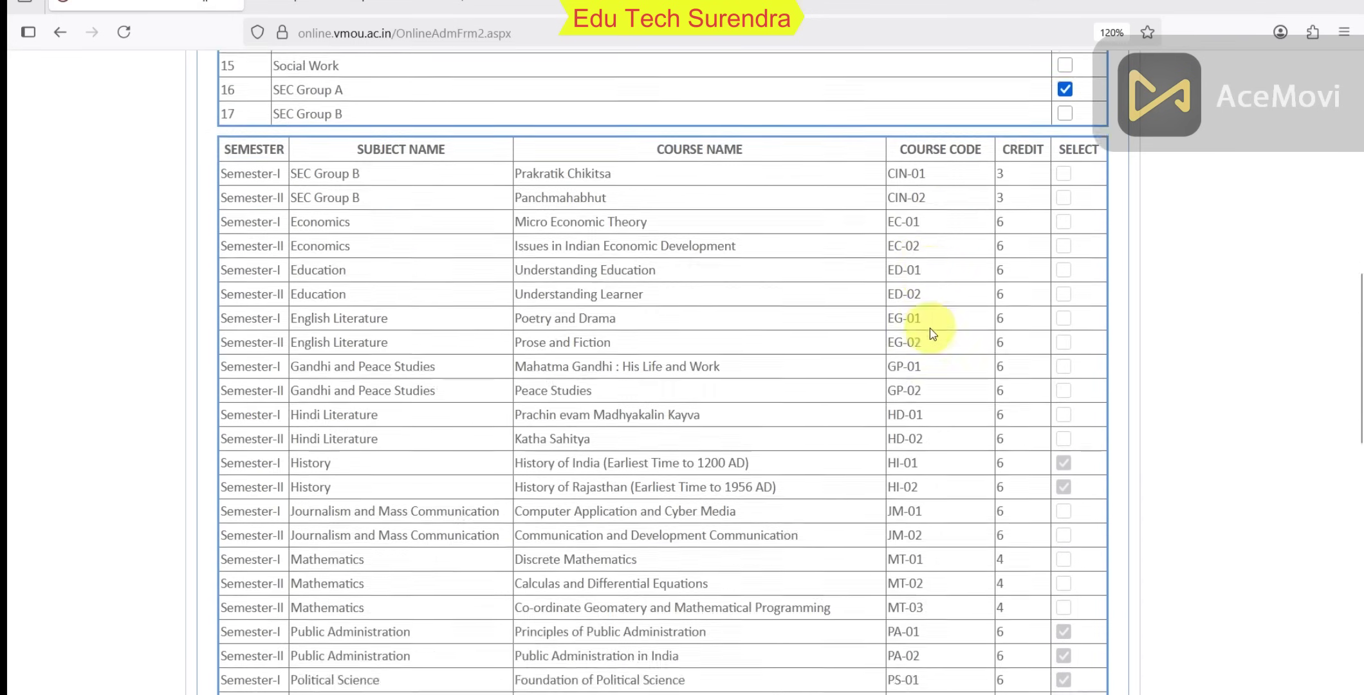
pyautogui.scroll(-10, 1127, 528)
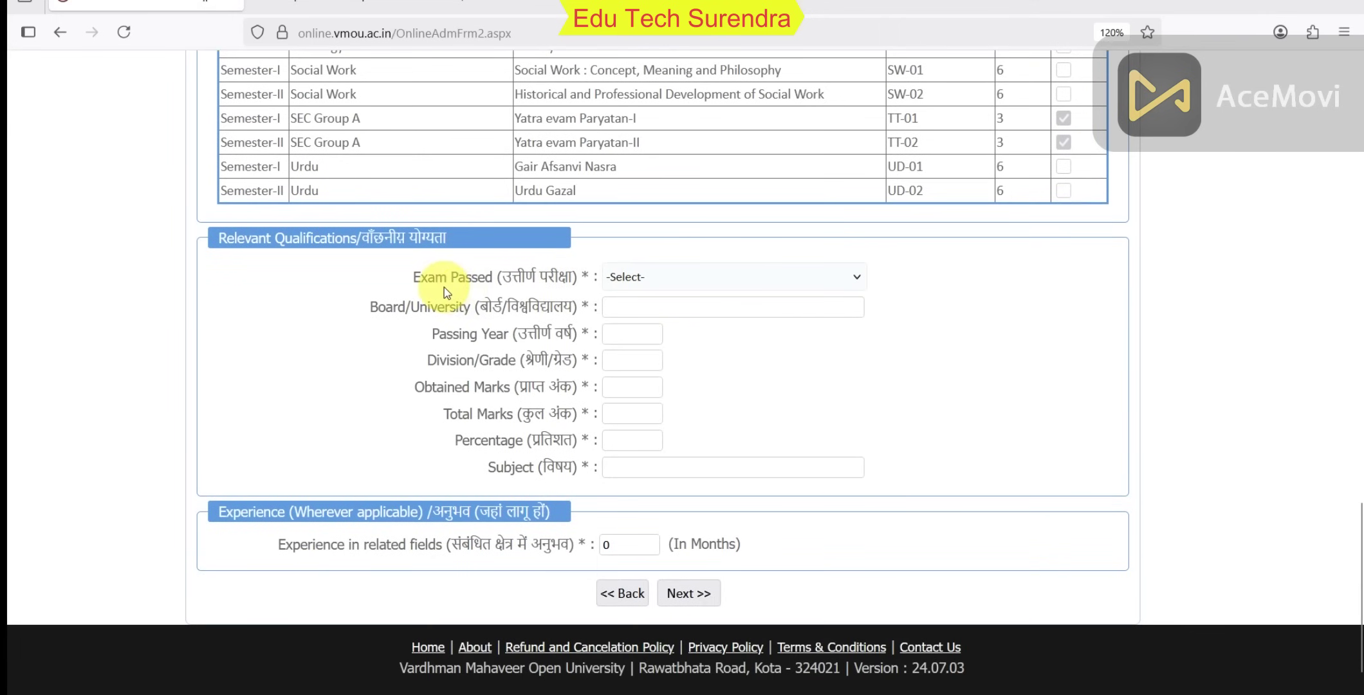
pyautogui.click(652, 280)
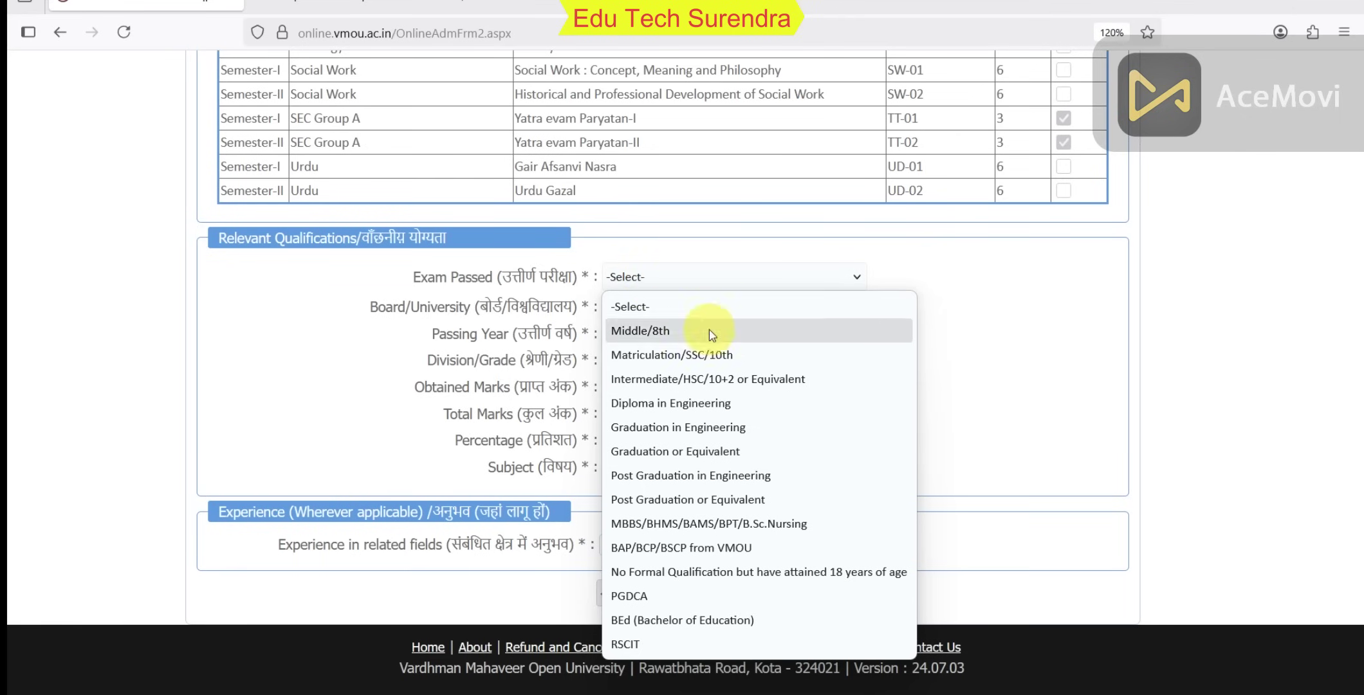
pyautogui.click(734, 383)
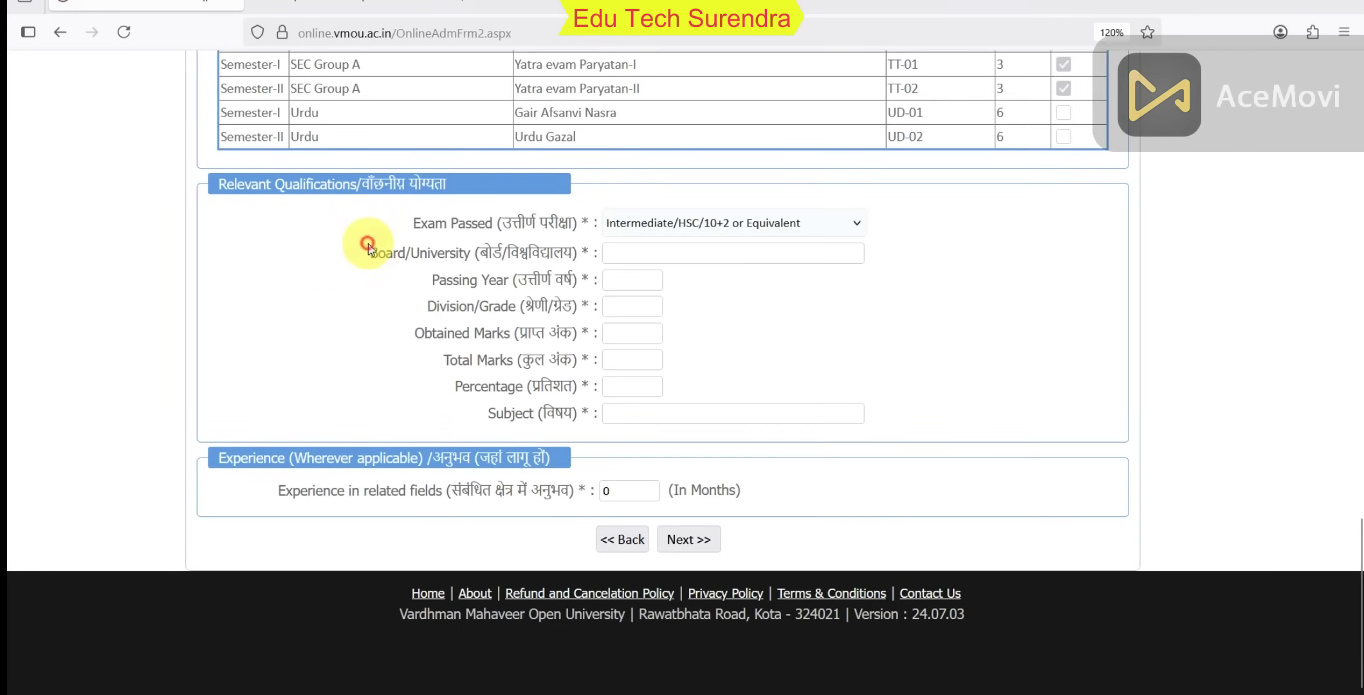
# Go over the board and marks fields without filling them and continue to Online Admission Form-3.
pyautogui.moveTo(370, 253); pyautogui.dragTo(663, 258)
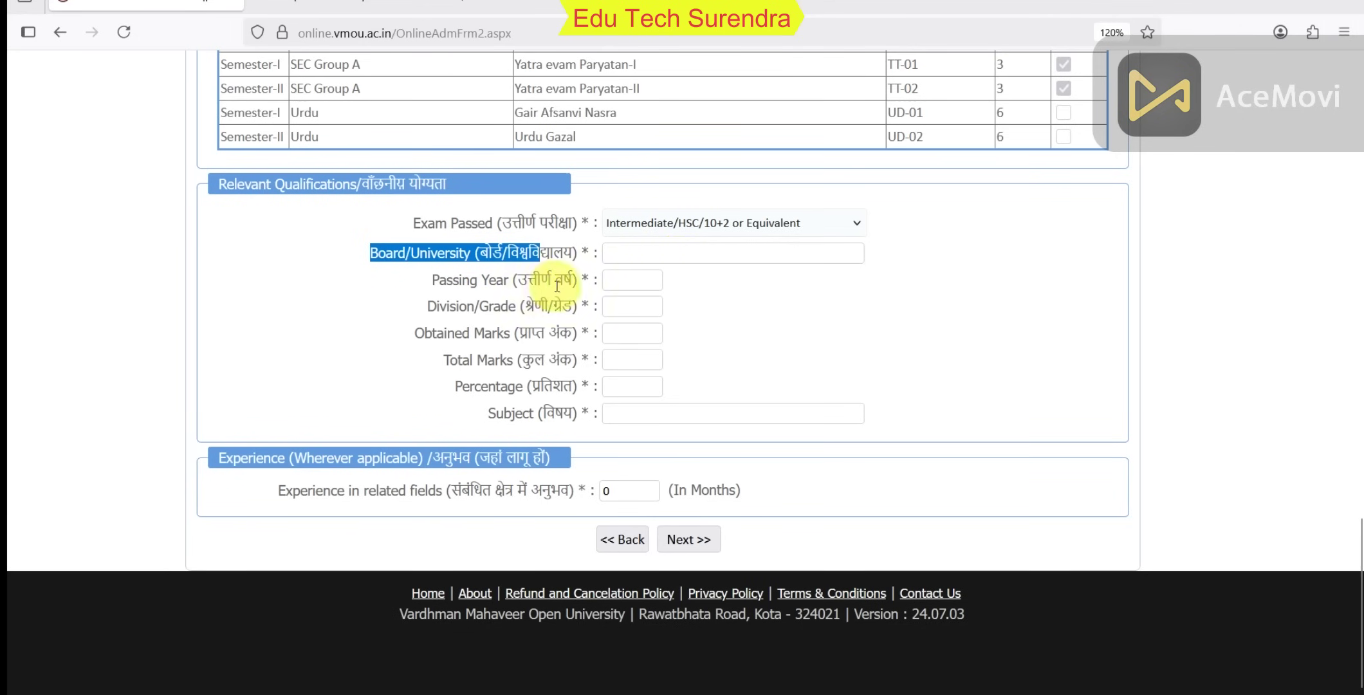
pyautogui.click(626, 332)
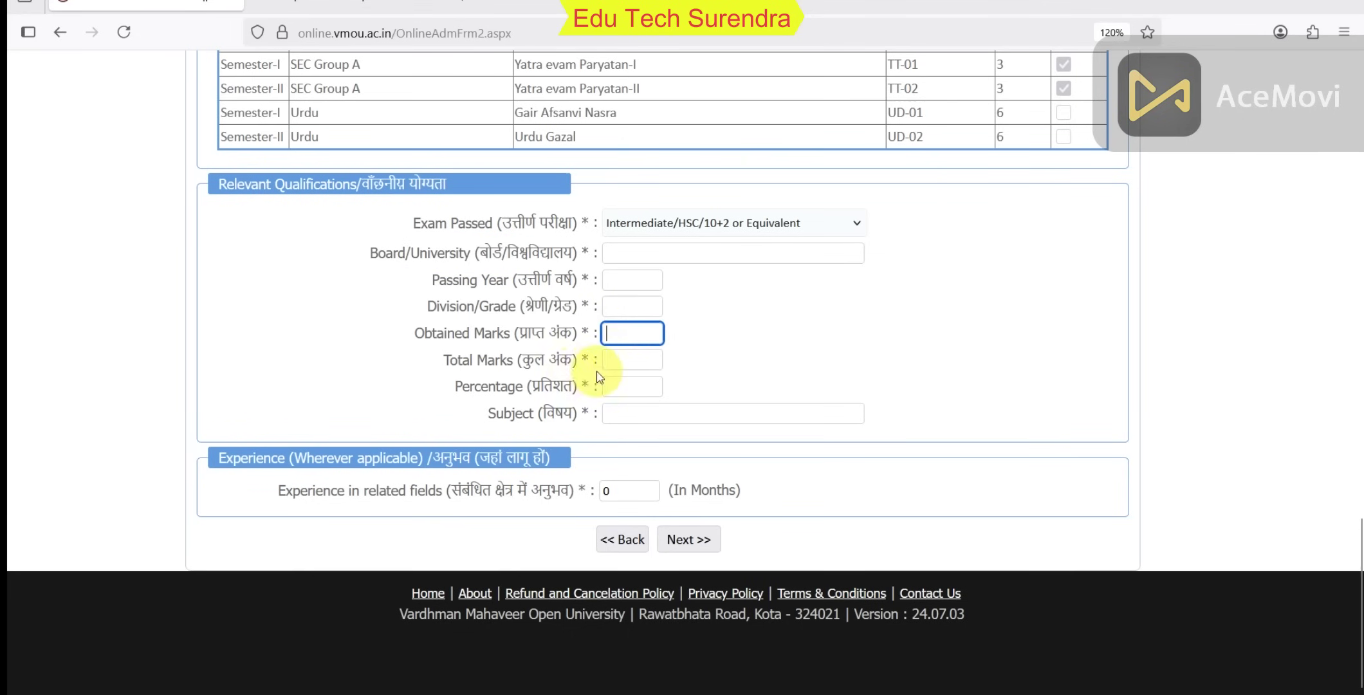
pyautogui.click(628, 365)
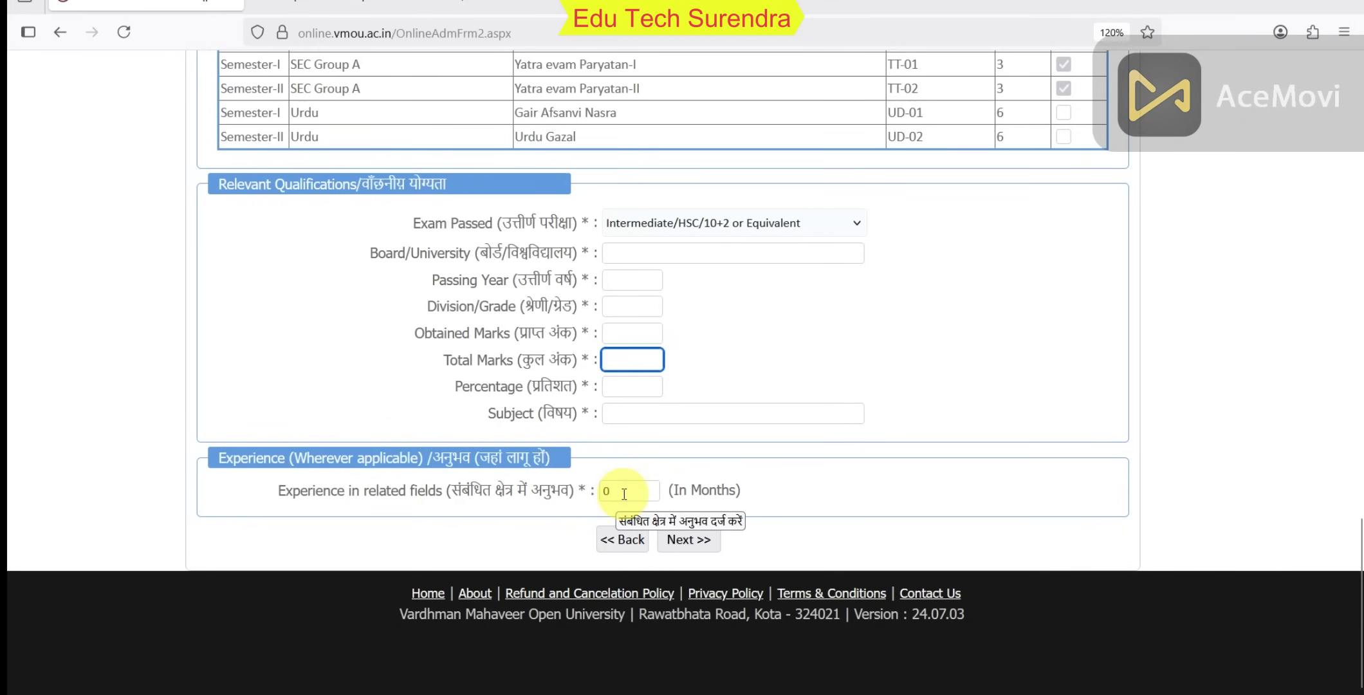
pyautogui.click(686, 544)
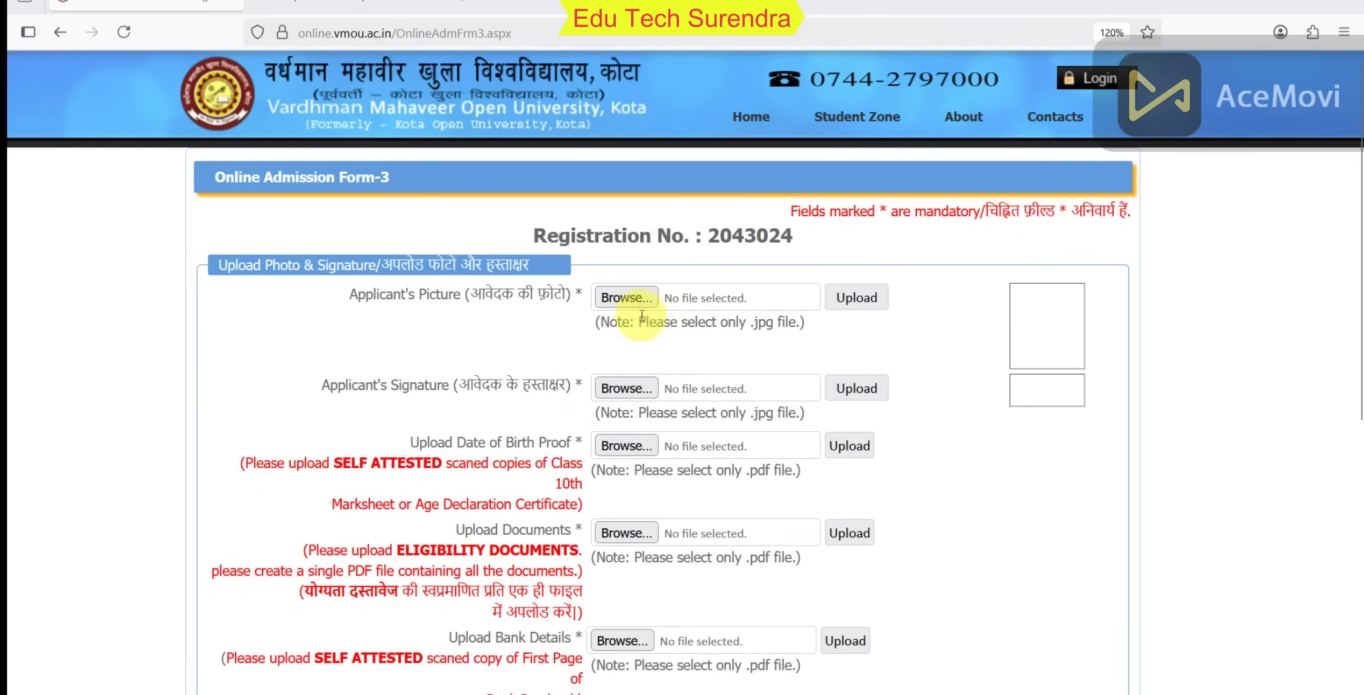
# Upload index.jpg from the photo sing folder as the applicant's picture.
pyautogui.click(625, 298)
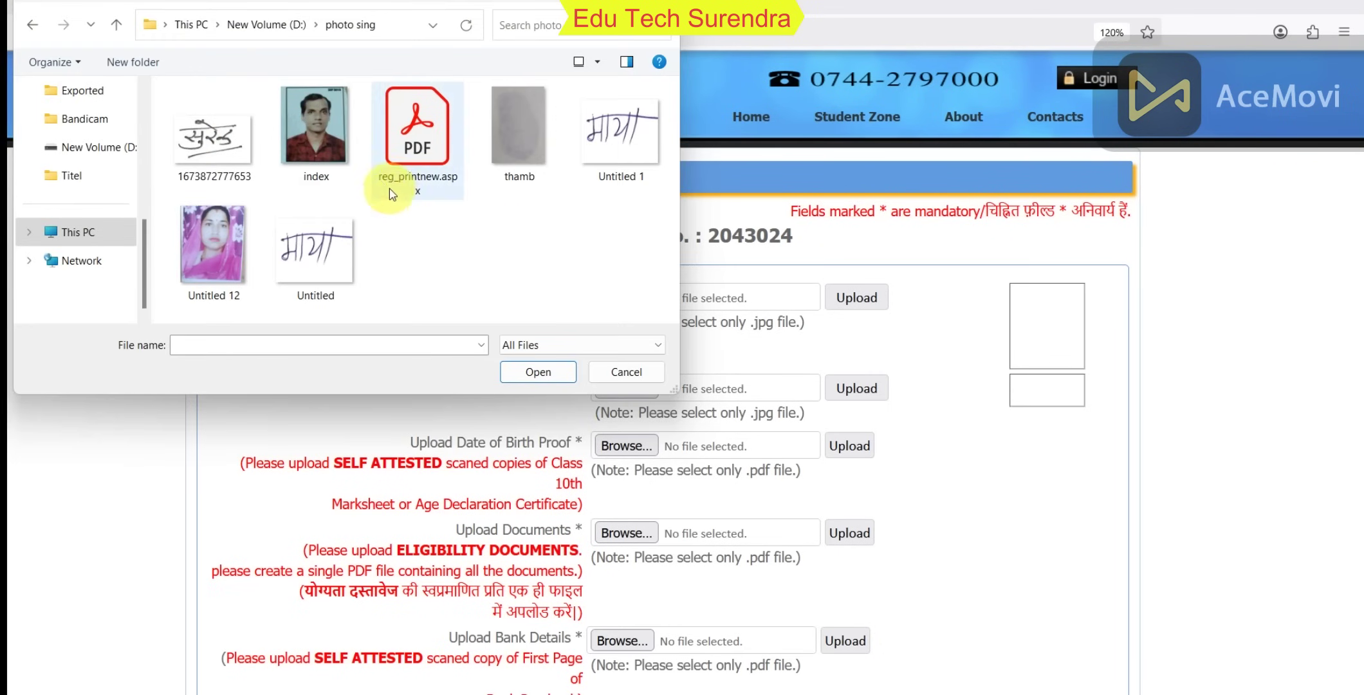
pyautogui.click(316, 128)
pyautogui.click(520, 376)
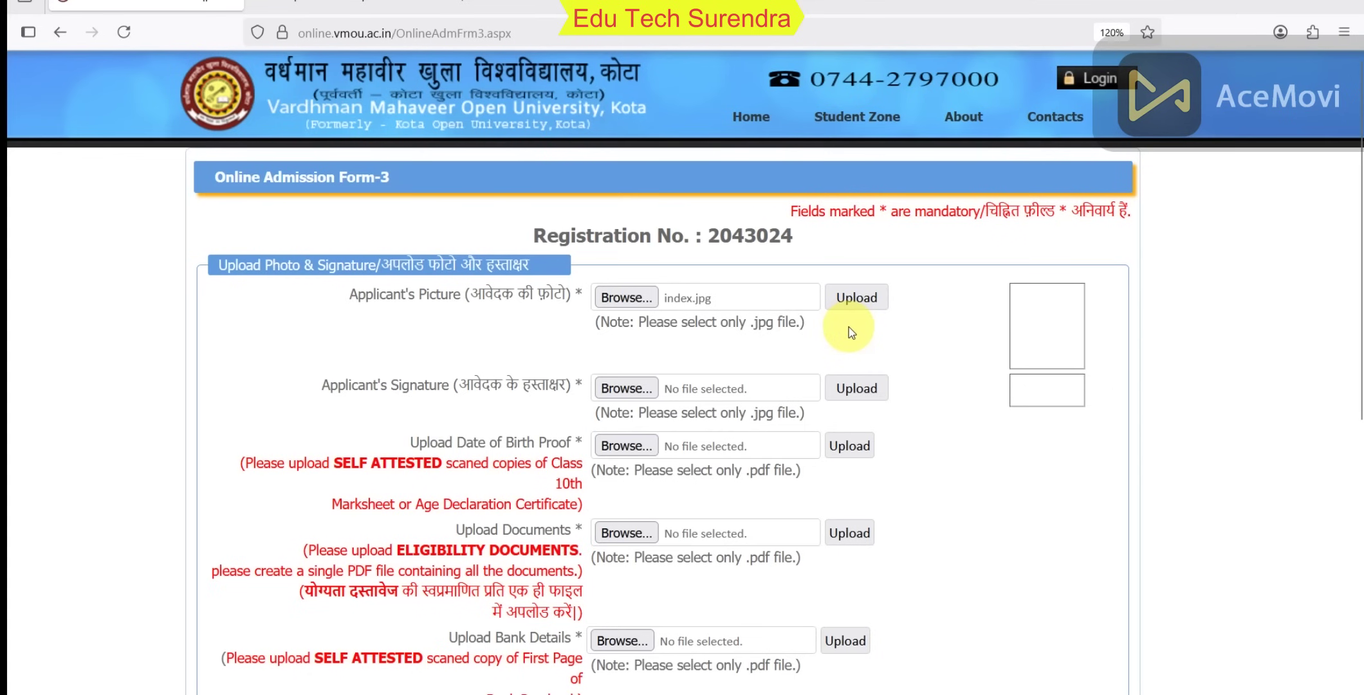
pyautogui.click(857, 302)
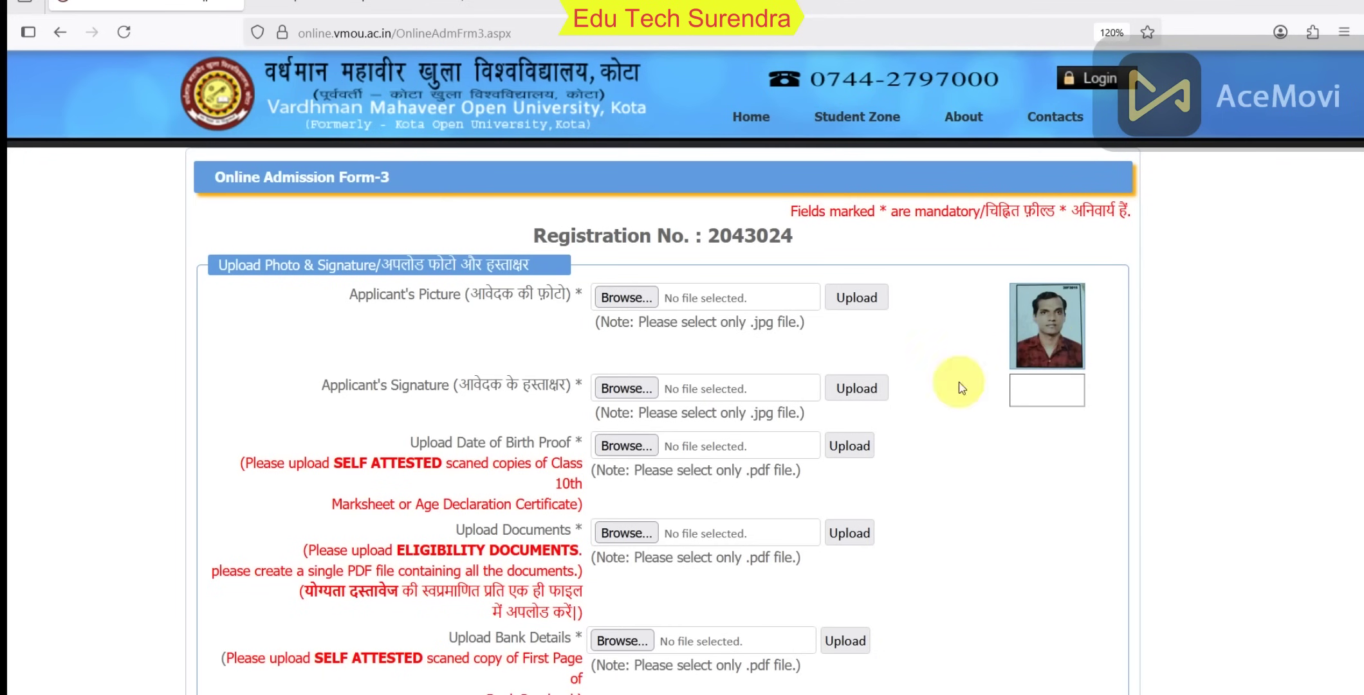
pyautogui.click(624, 388)
pyautogui.click(213, 139)
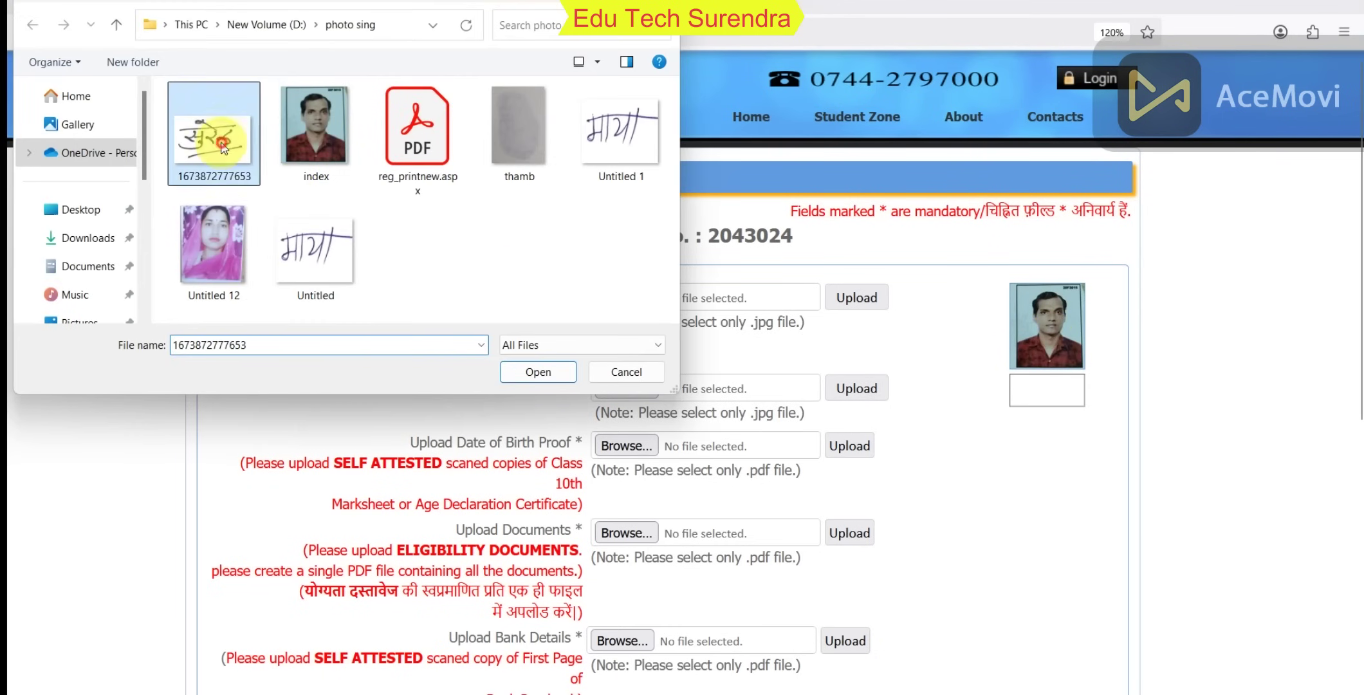
pyautogui.click(537, 368)
pyautogui.click(856, 388)
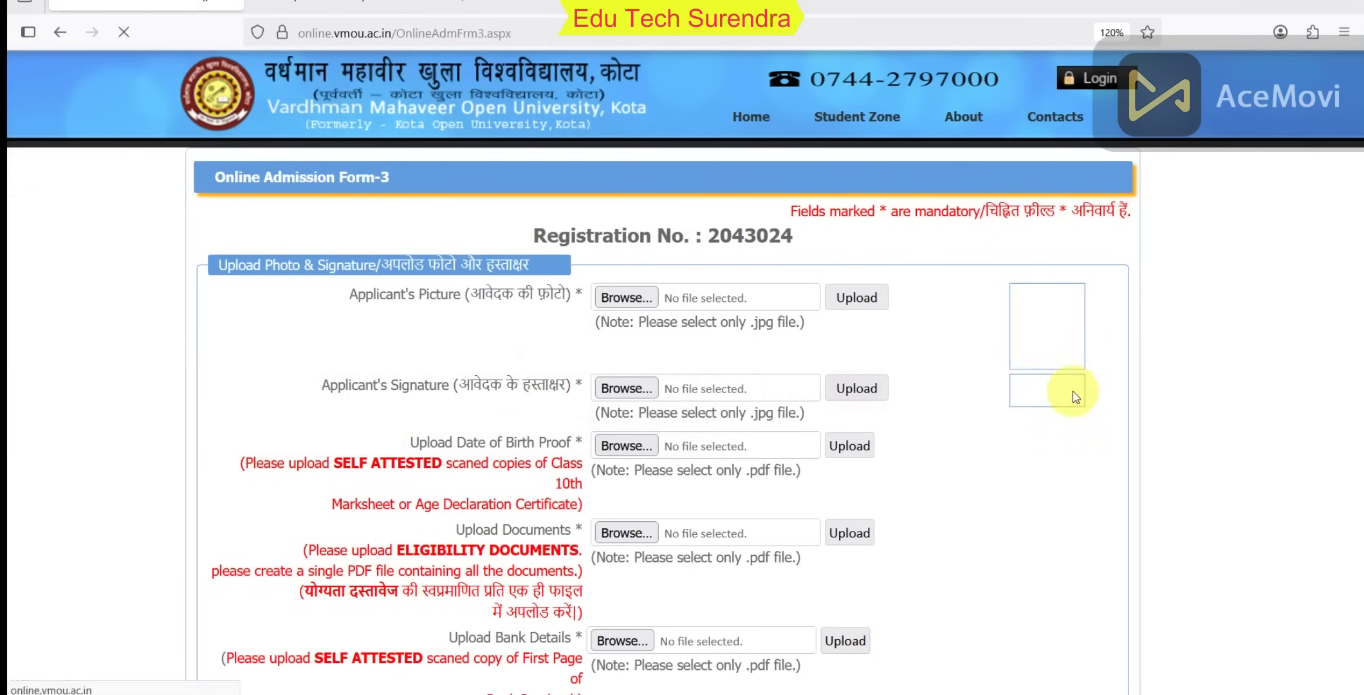
# Examine the PDF upload requirements for date of birth proof, eligibility documents, bank details and the anti-ragging undertaking.
pyautogui.scroll(-3, 1045, 395)
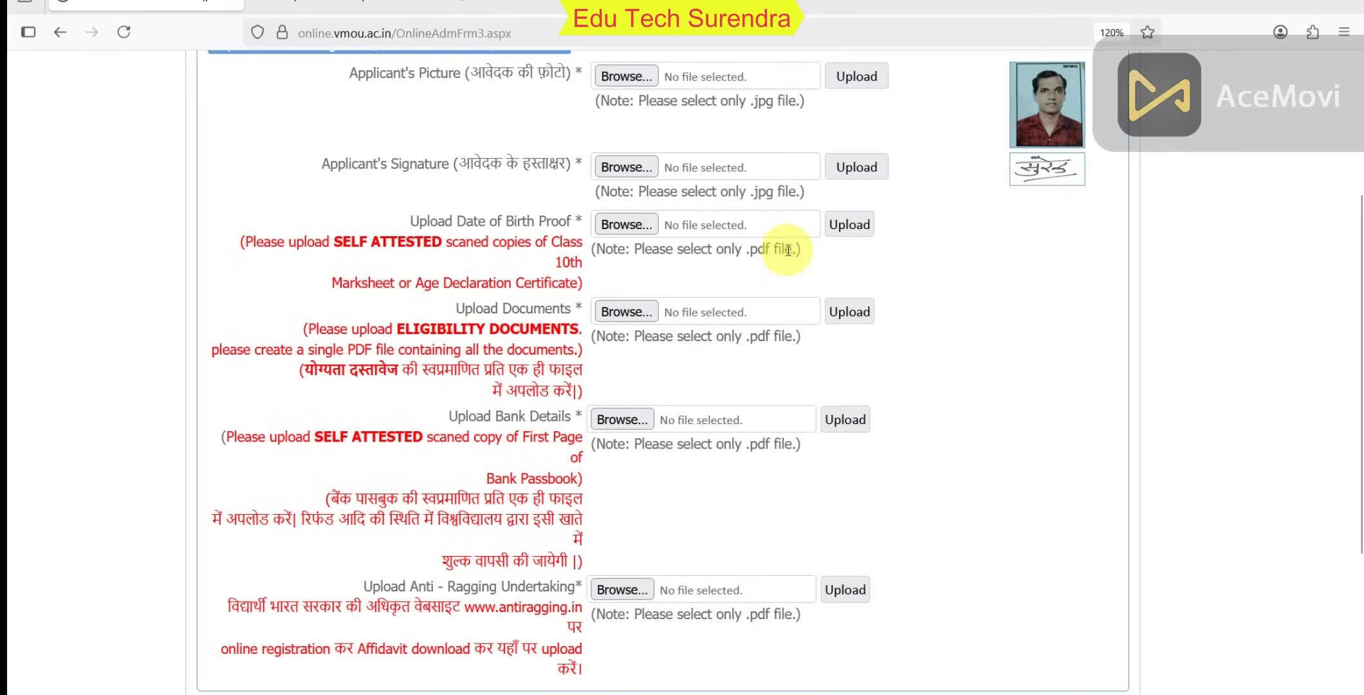
pyautogui.click(627, 227)
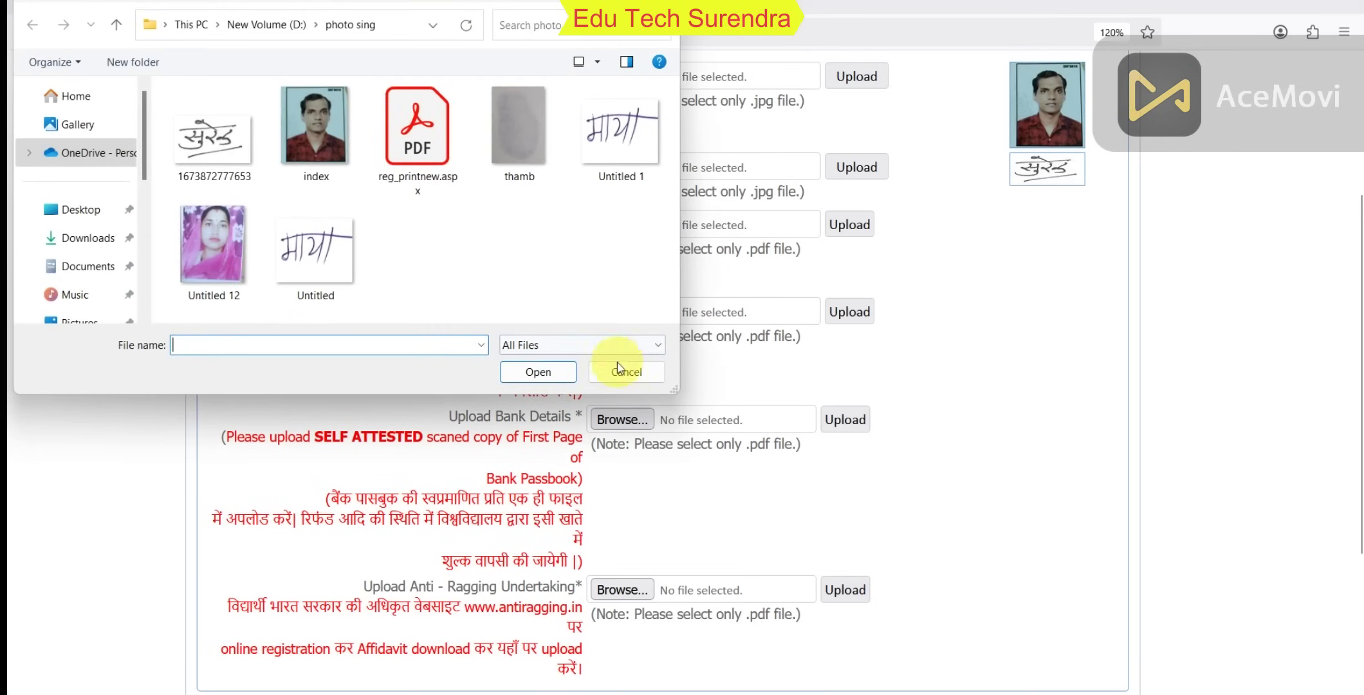
pyautogui.click(628, 288)
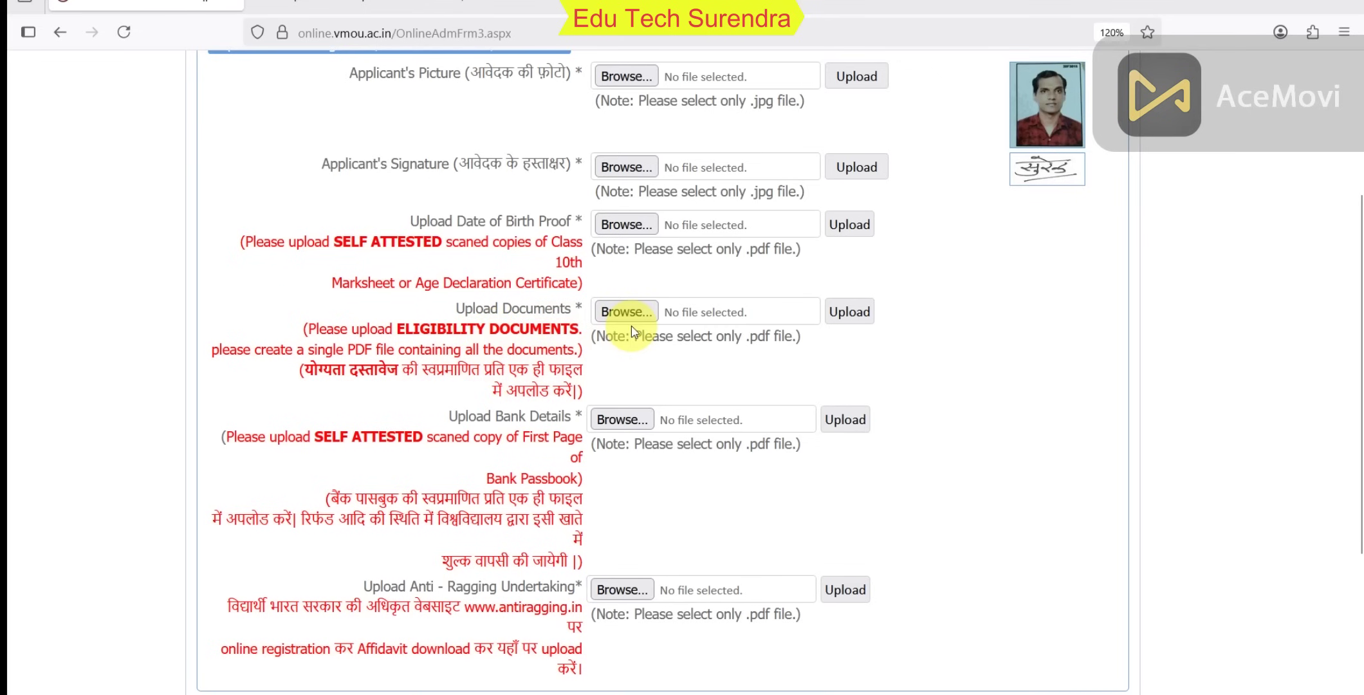
pyautogui.moveTo(300, 371); pyautogui.dragTo(667, 395)
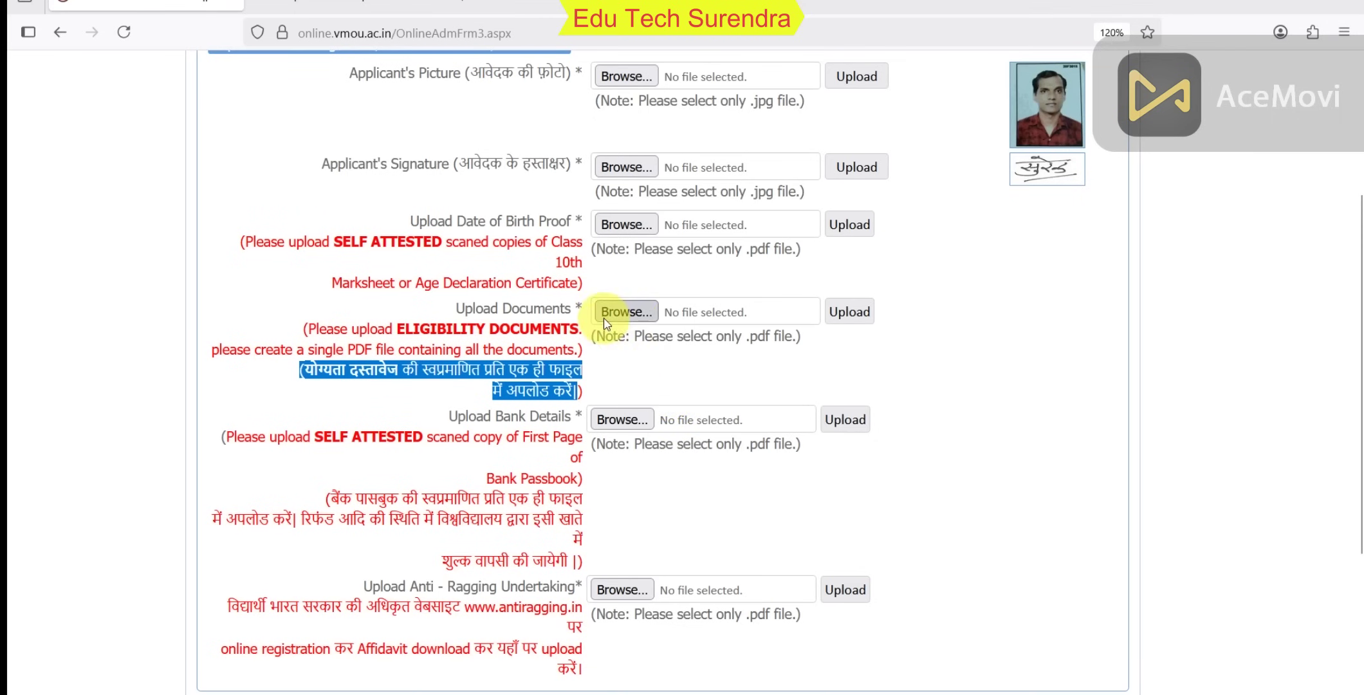
pyautogui.scroll(-3, 786, 476)
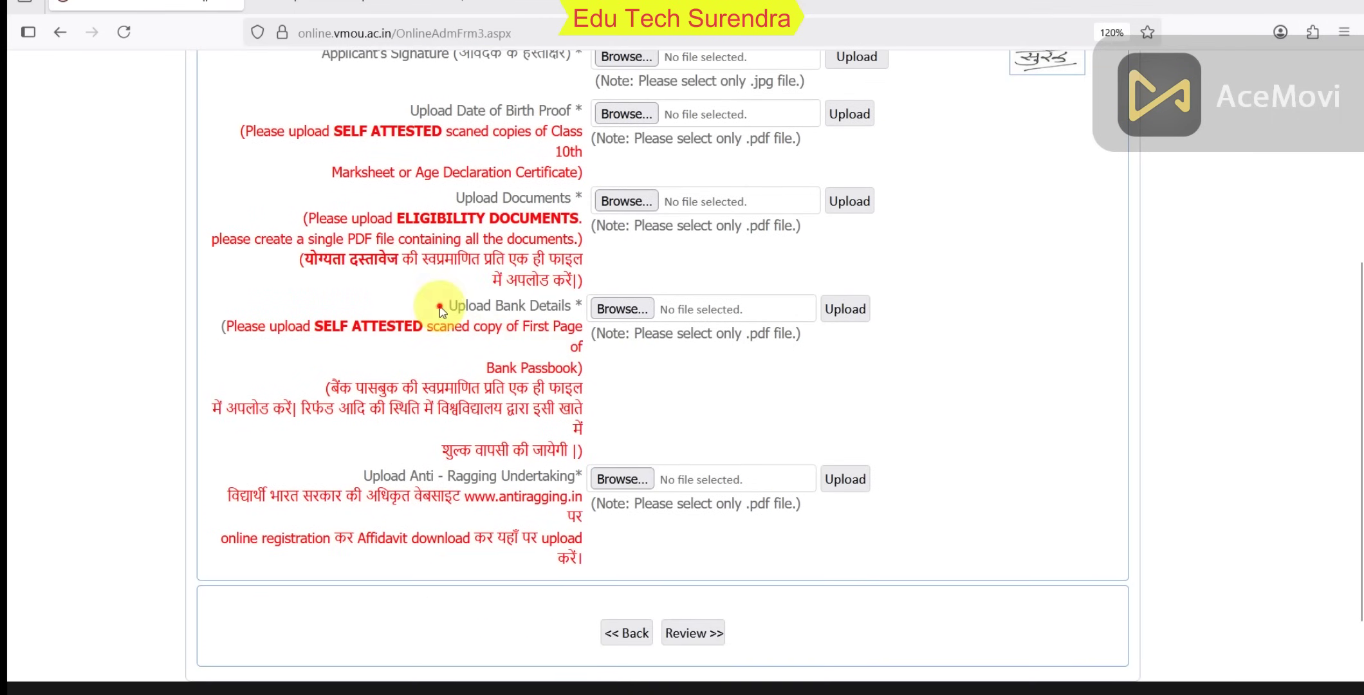
pyautogui.moveTo(444, 306); pyautogui.dragTo(577, 309)
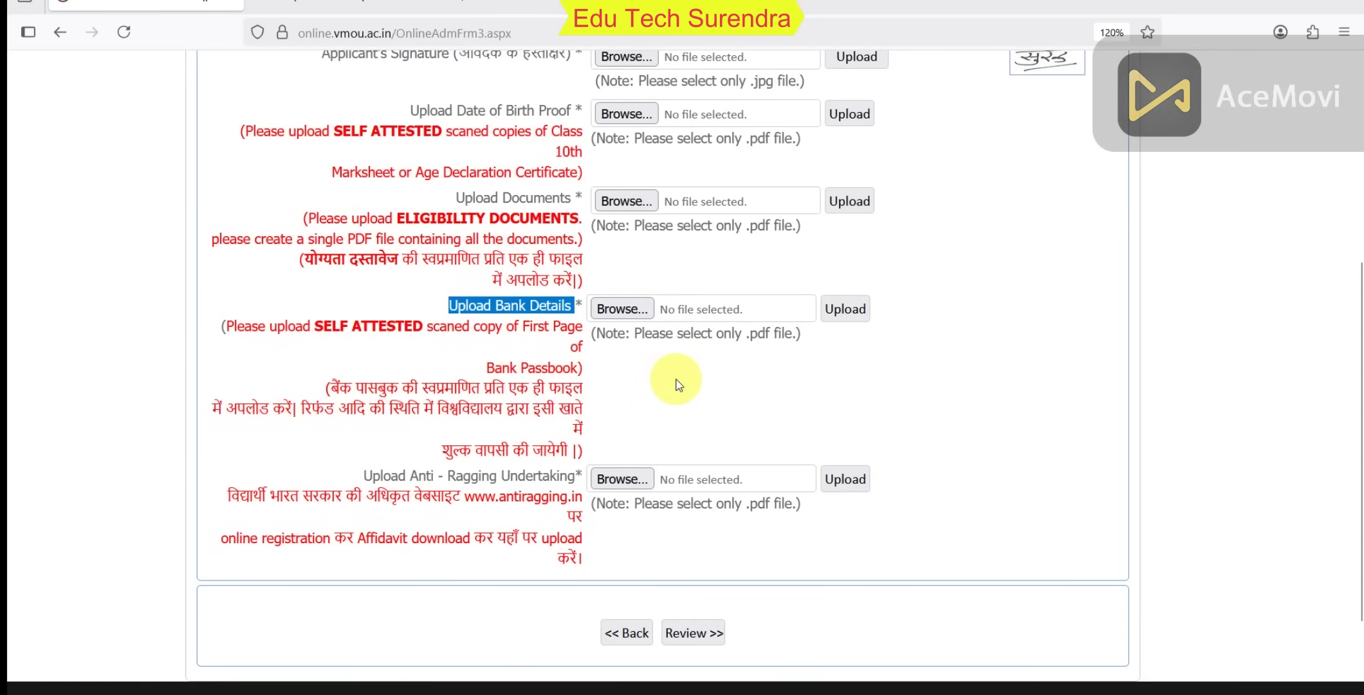
pyautogui.click(354, 475)
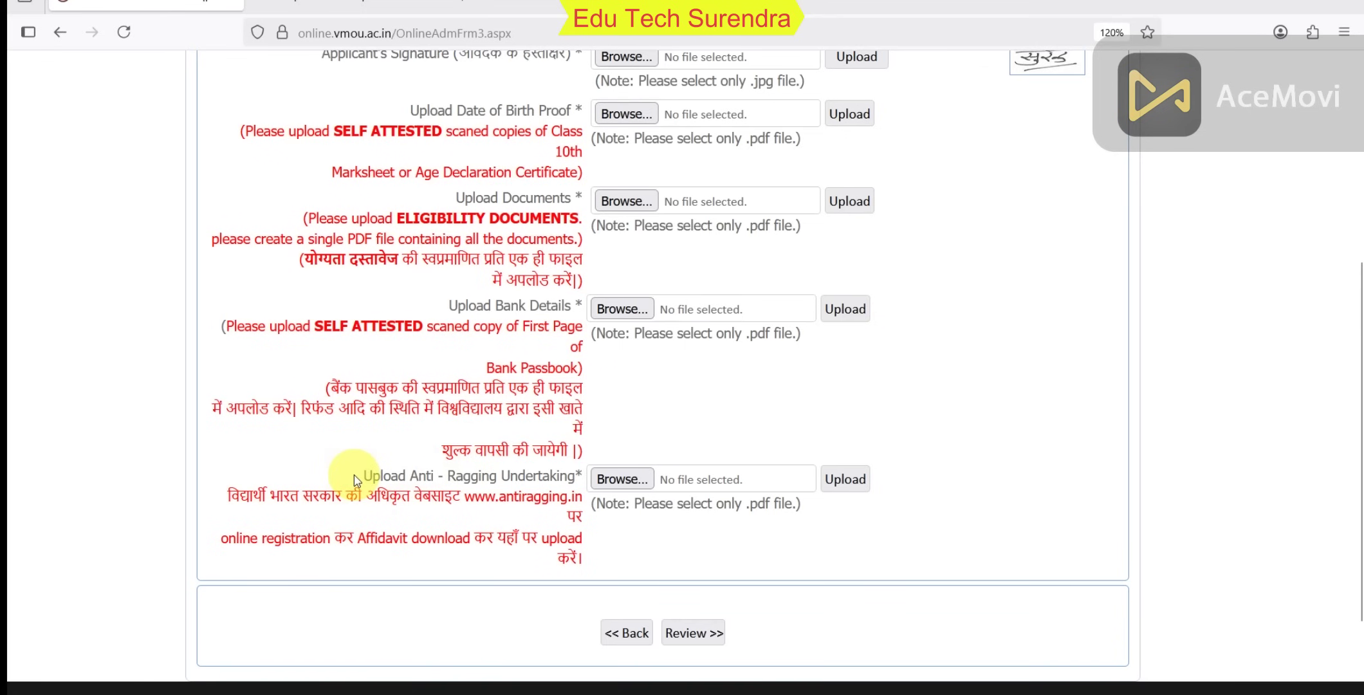
pyautogui.moveTo(354, 476); pyautogui.dragTo(557, 480)
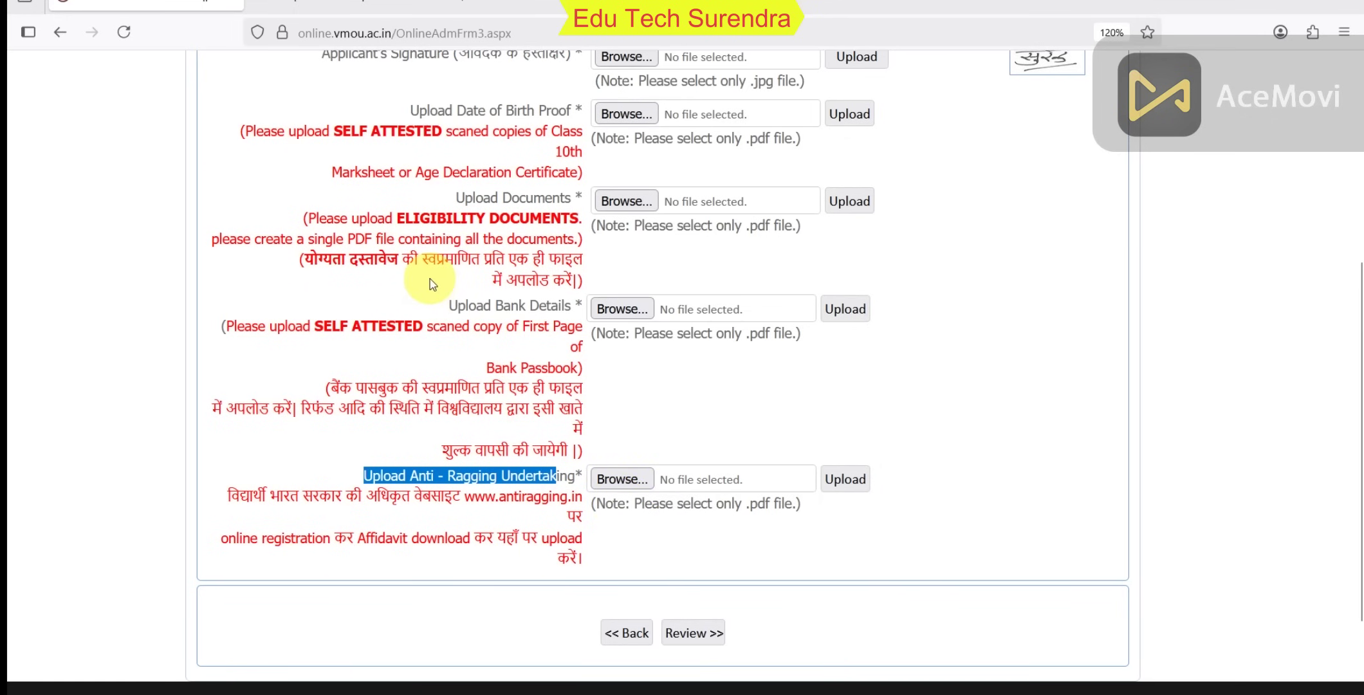
# Search for "anti ragging" in a new tab, open antiragging.in, dismiss its notice and open the undertaking download page.
pyautogui.hotkey('ctrl', 't')
pyautogui.write('anti ragg')
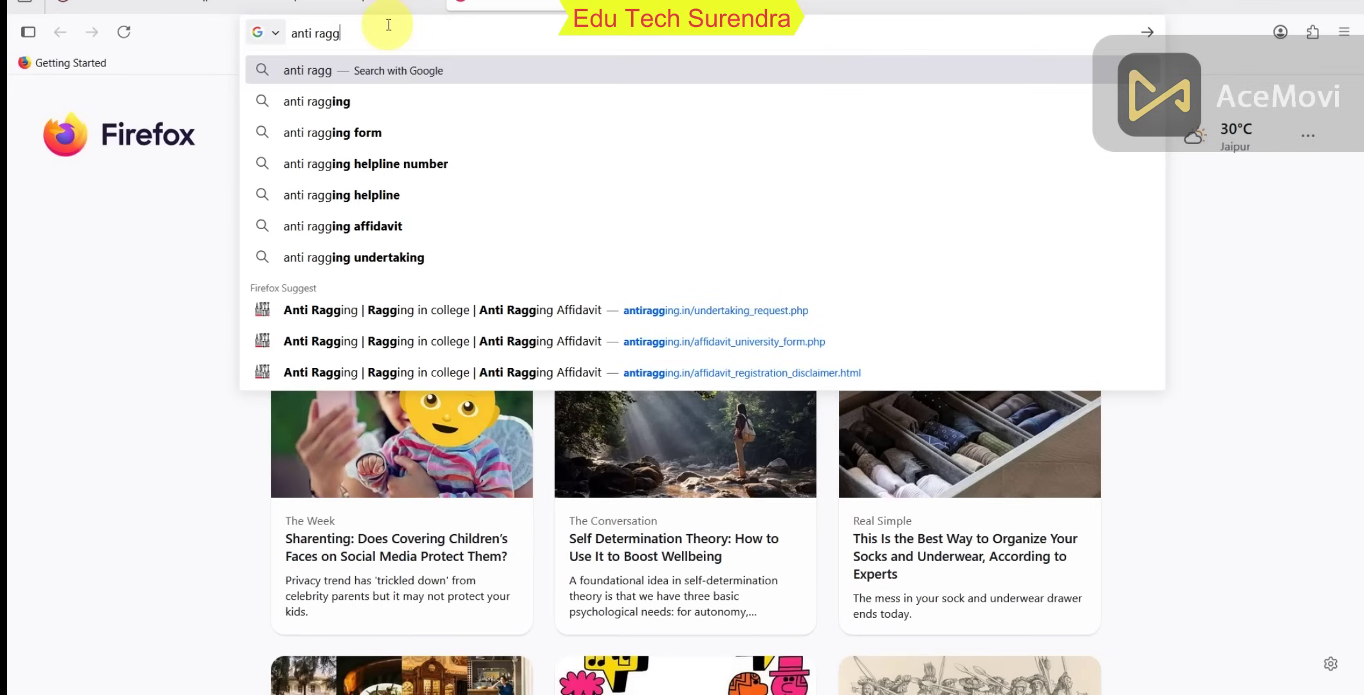
pyautogui.click(373, 103)
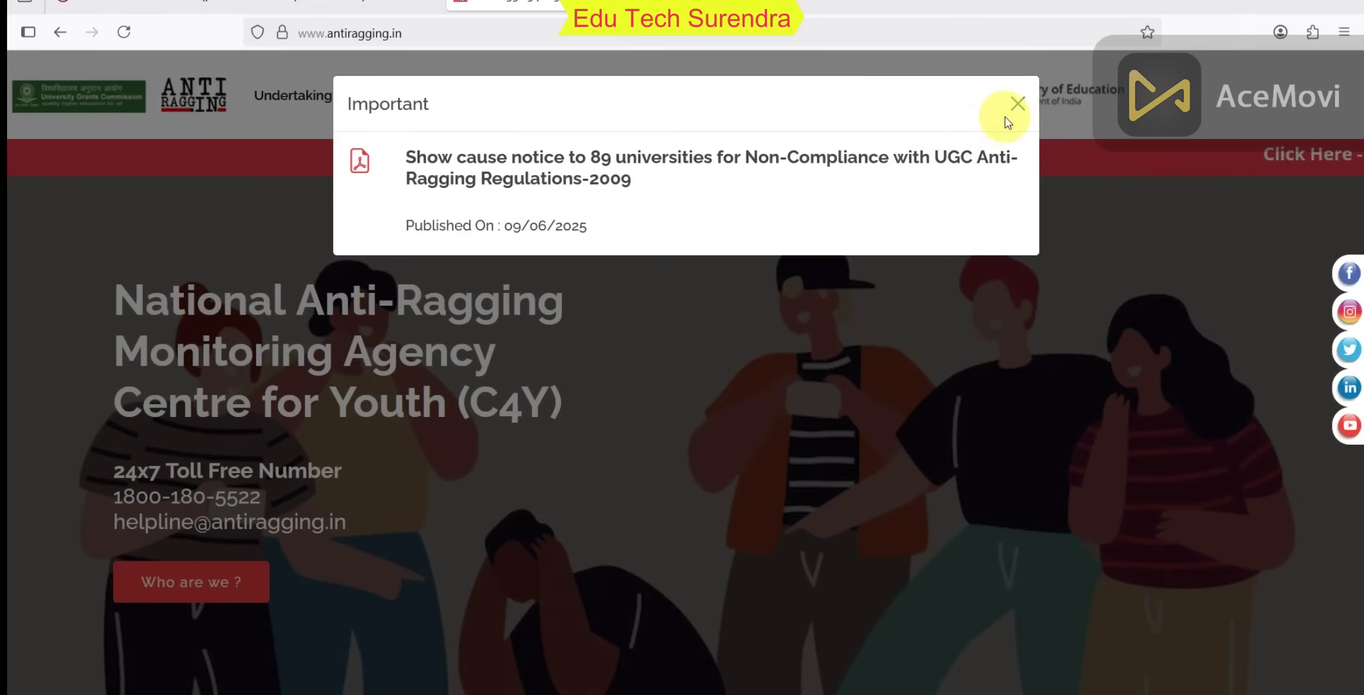
pyautogui.click(1017, 104)
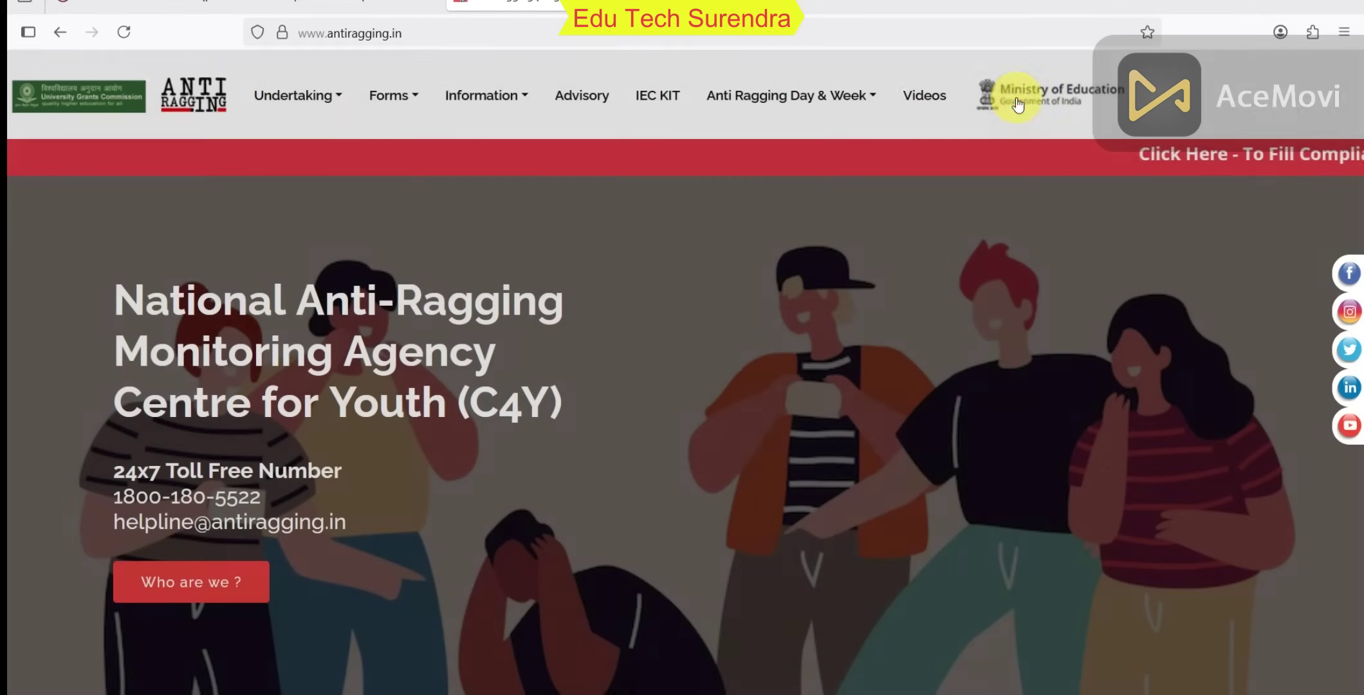
pyautogui.click(320, 103)
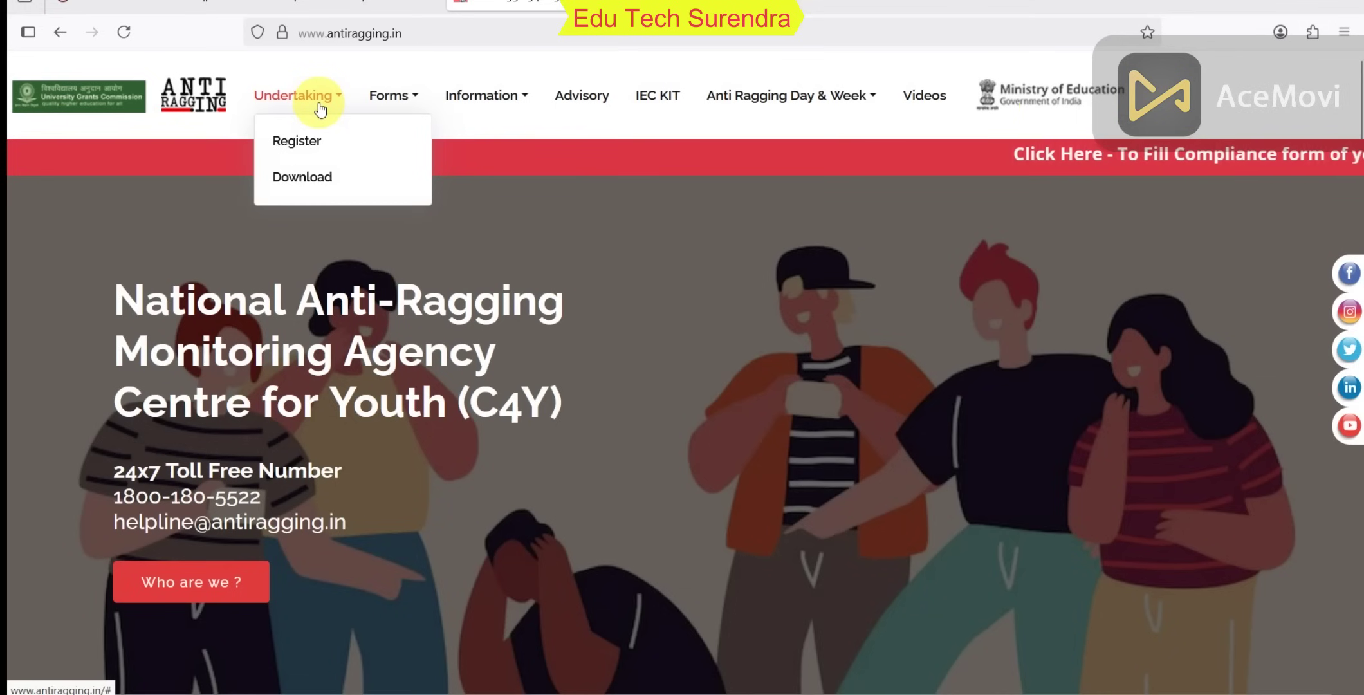
pyautogui.click(339, 183)
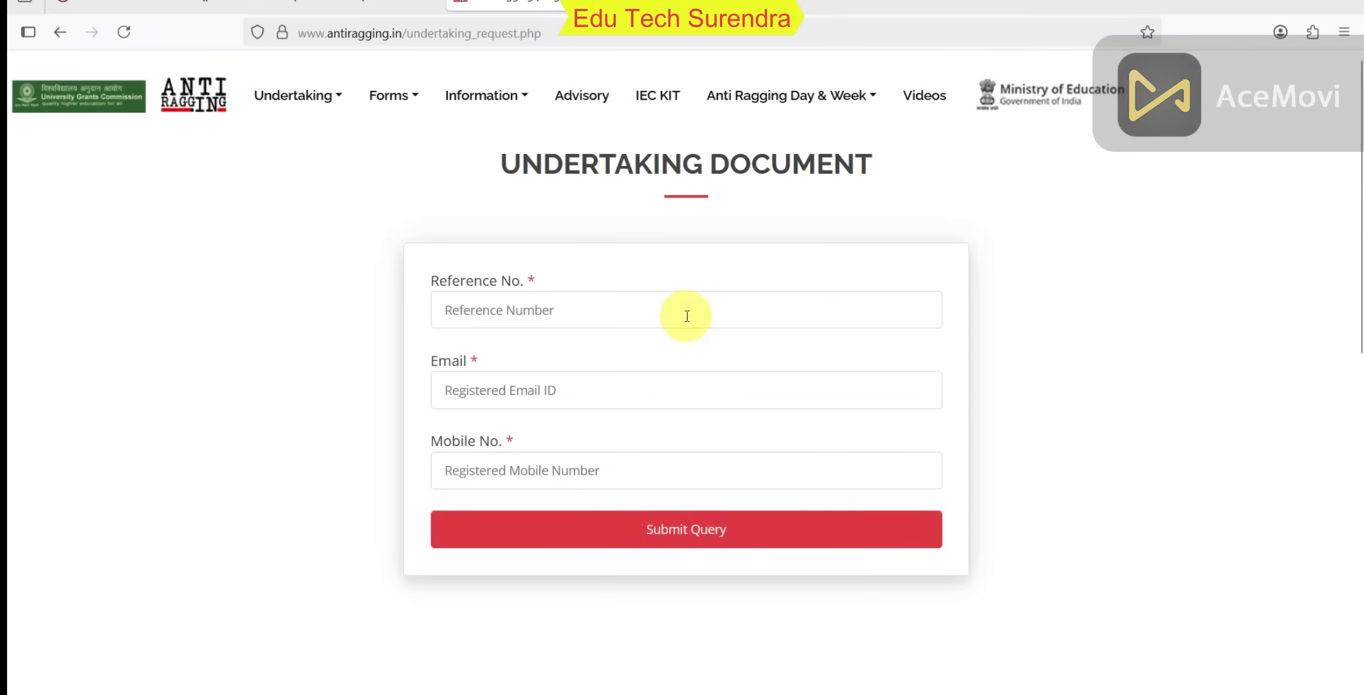
# Return to the admission form, go over the fees and applicant declaration on the review page, and submit the application.
pyautogui.click(175, 11)
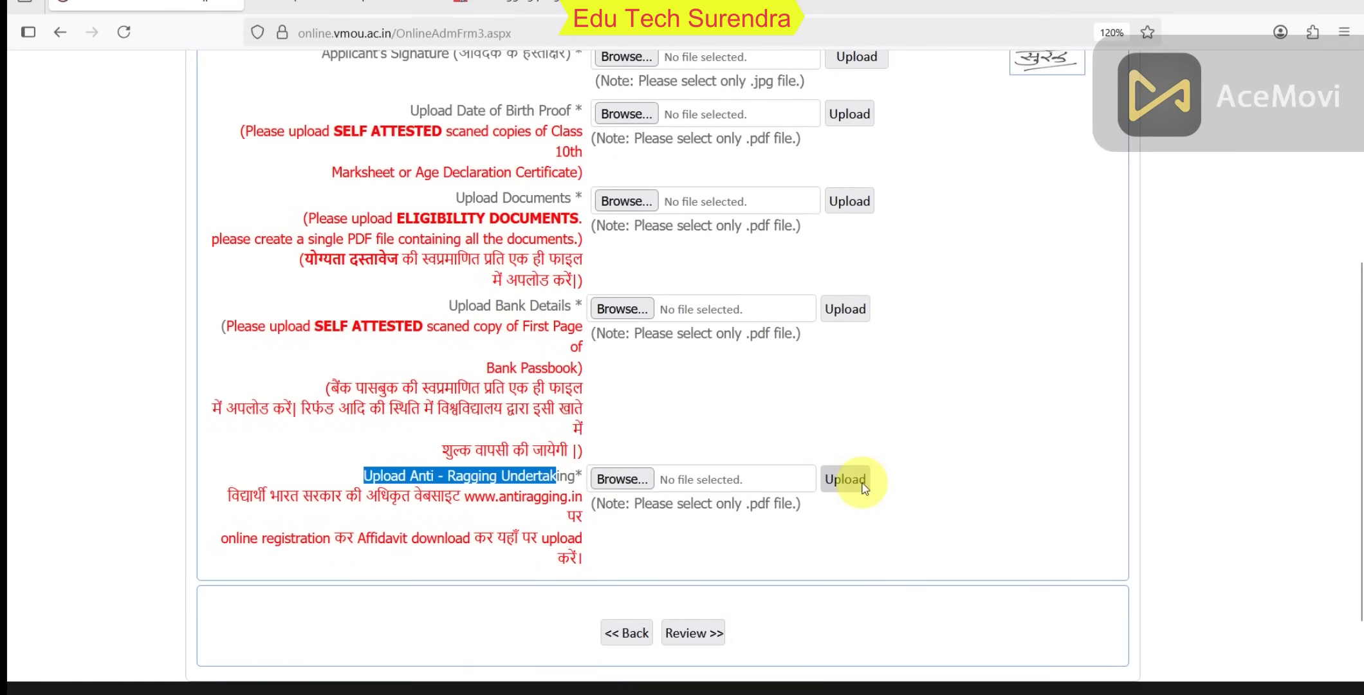
pyautogui.scroll(5, 962, 488)
pyautogui.scroll(-5, 963, 489)
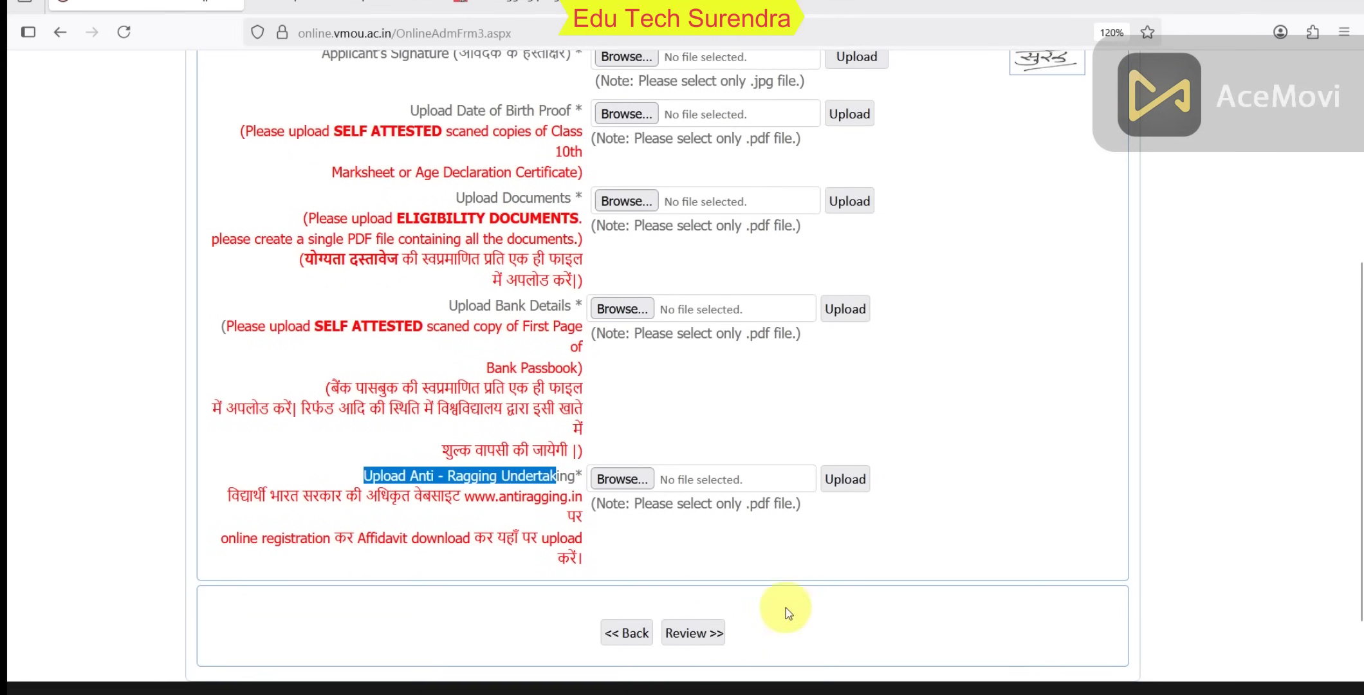
pyautogui.scroll(3, 946, 547)
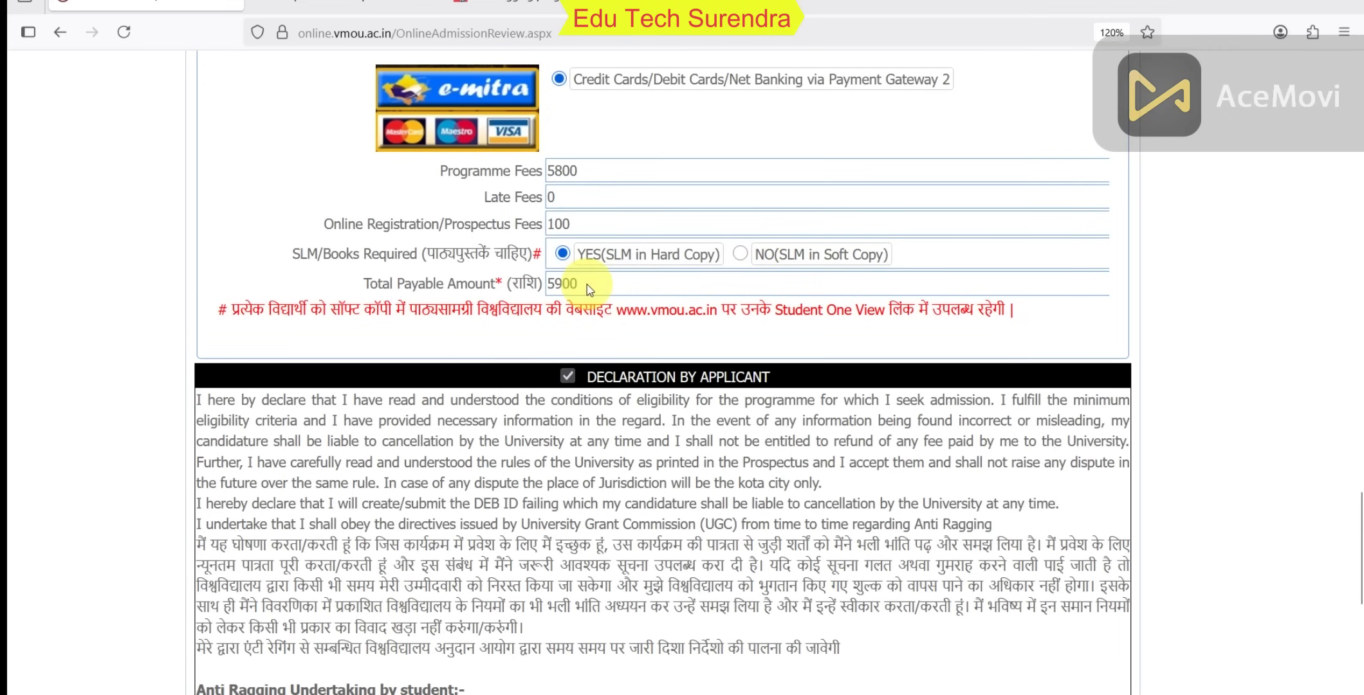
pyautogui.scroll(-5, 653, 358)
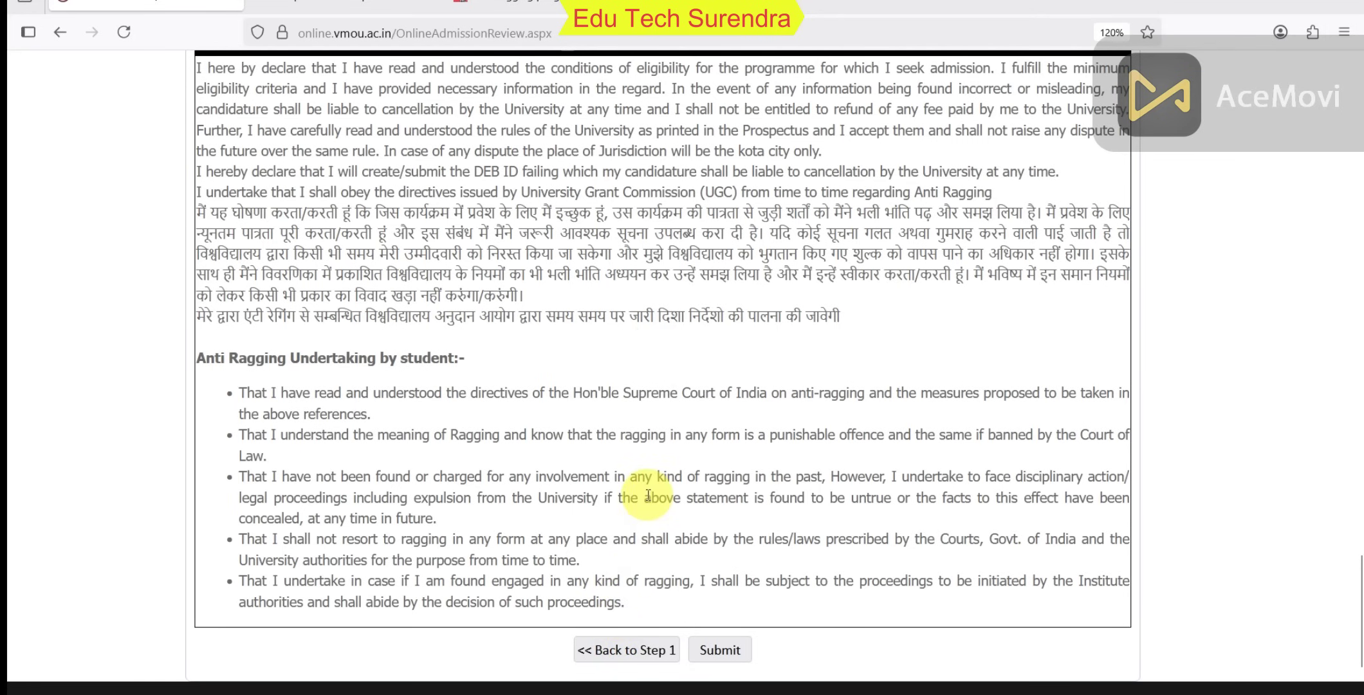
pyautogui.click(735, 666)
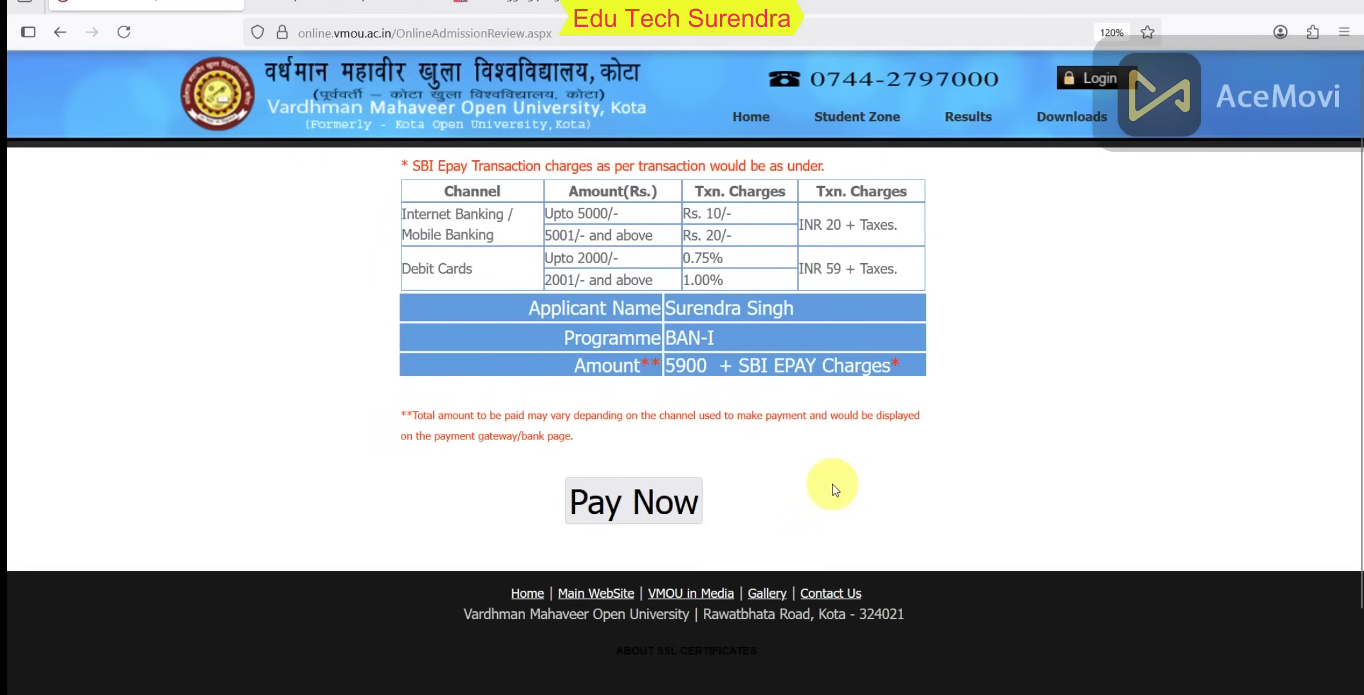
# Proceed to the SBI ePay payment page and view the Internet Banking and Debit/Credit Card options.
pyautogui.click(651, 507)
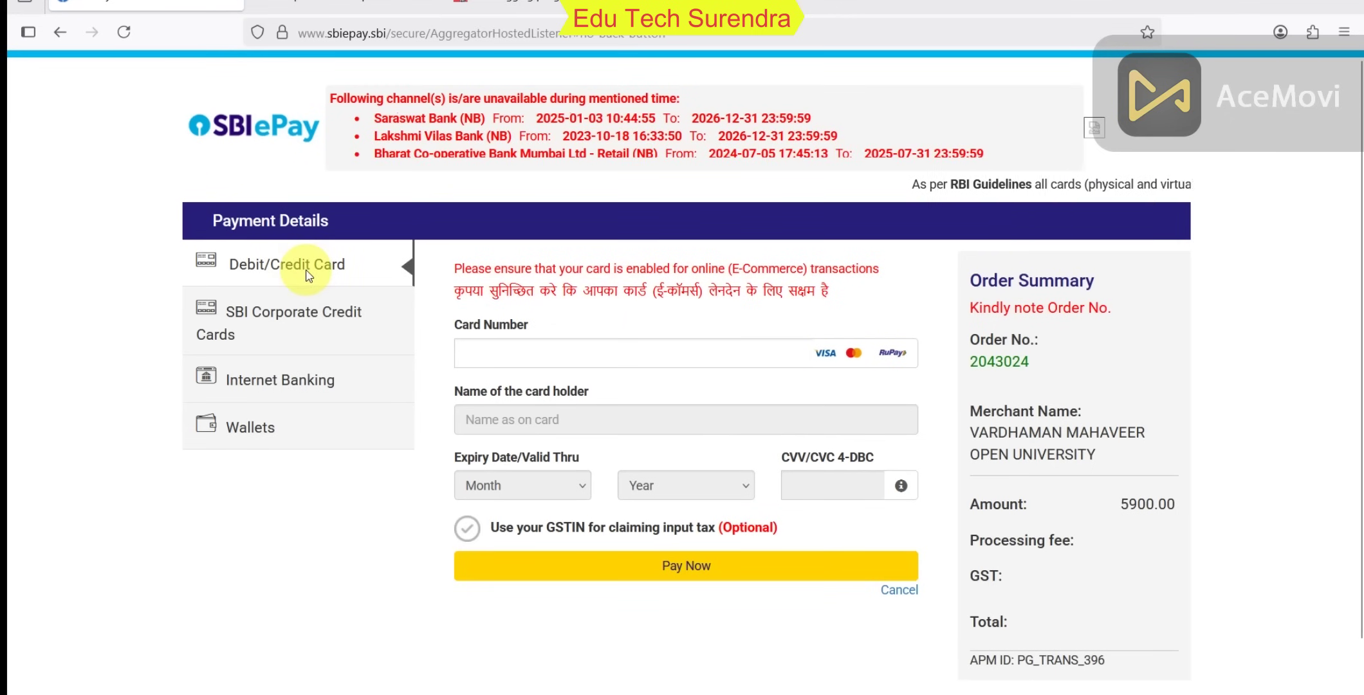
pyautogui.click(291, 380)
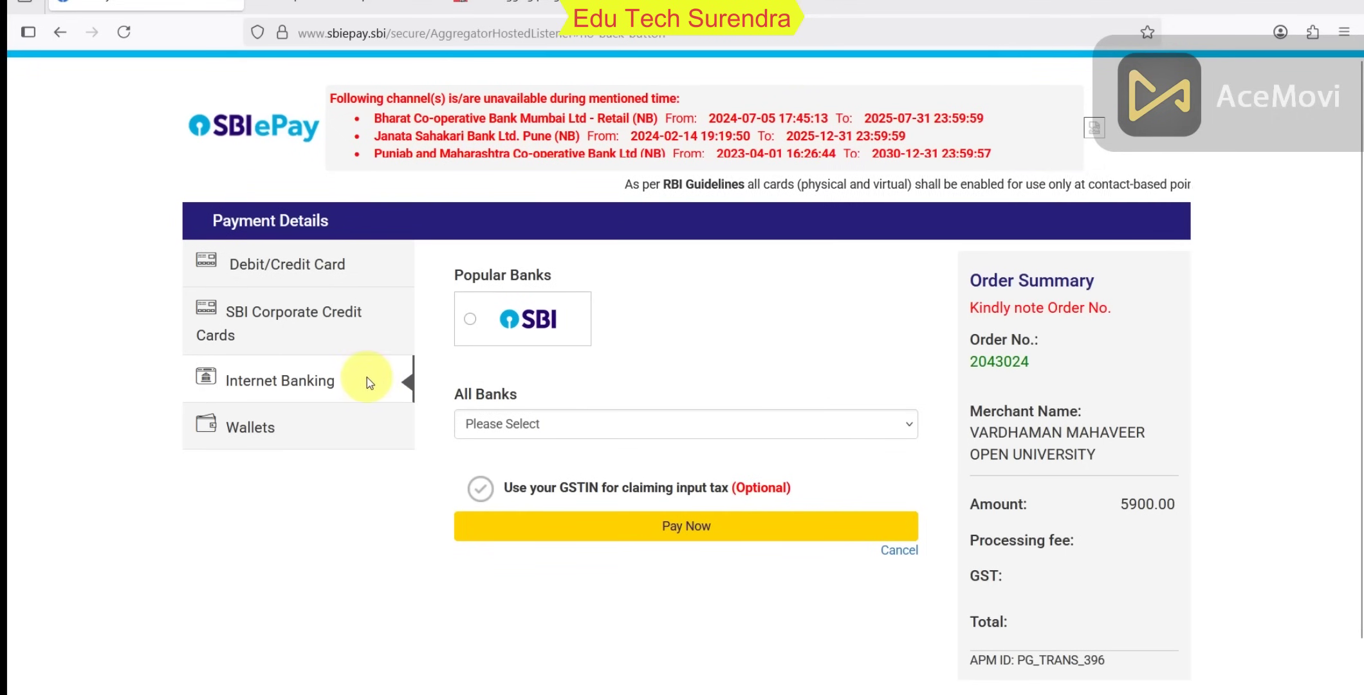
pyautogui.click(302, 273)
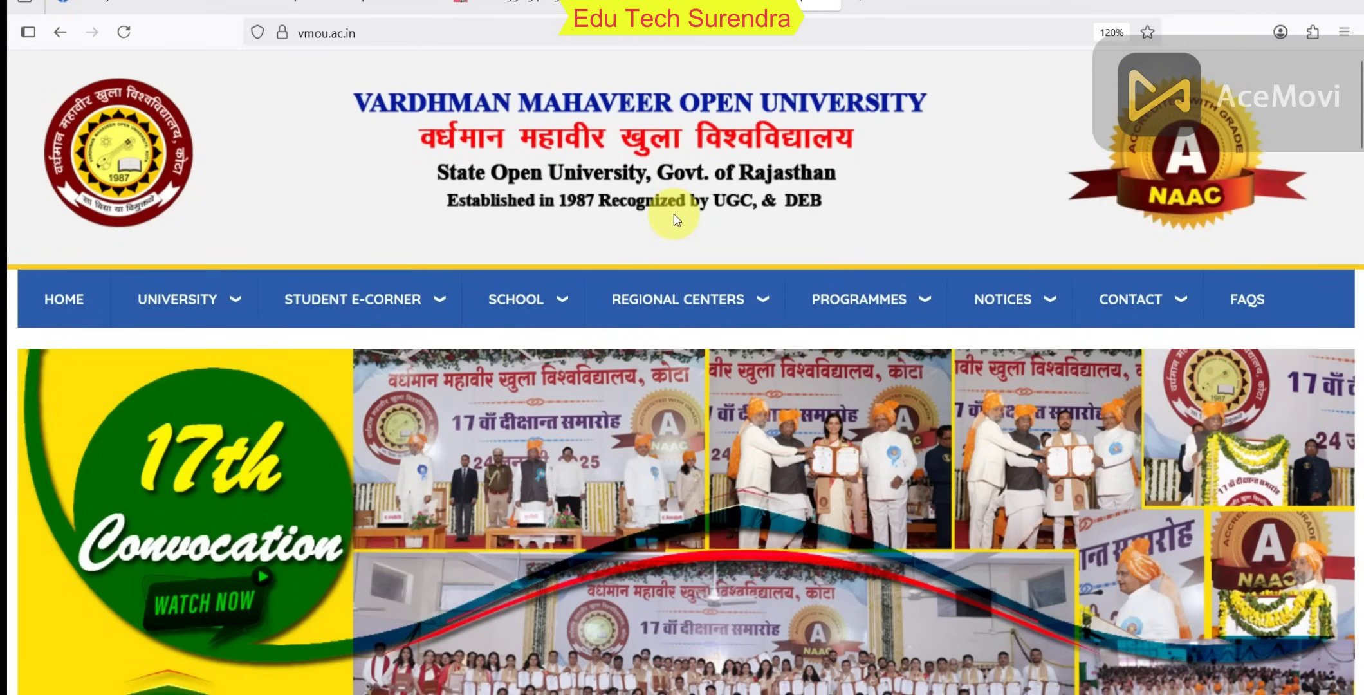
# Open the One View student lookup from the university home page and try submitting it without a scholar number.
pyautogui.scroll(-5, 861, 278)
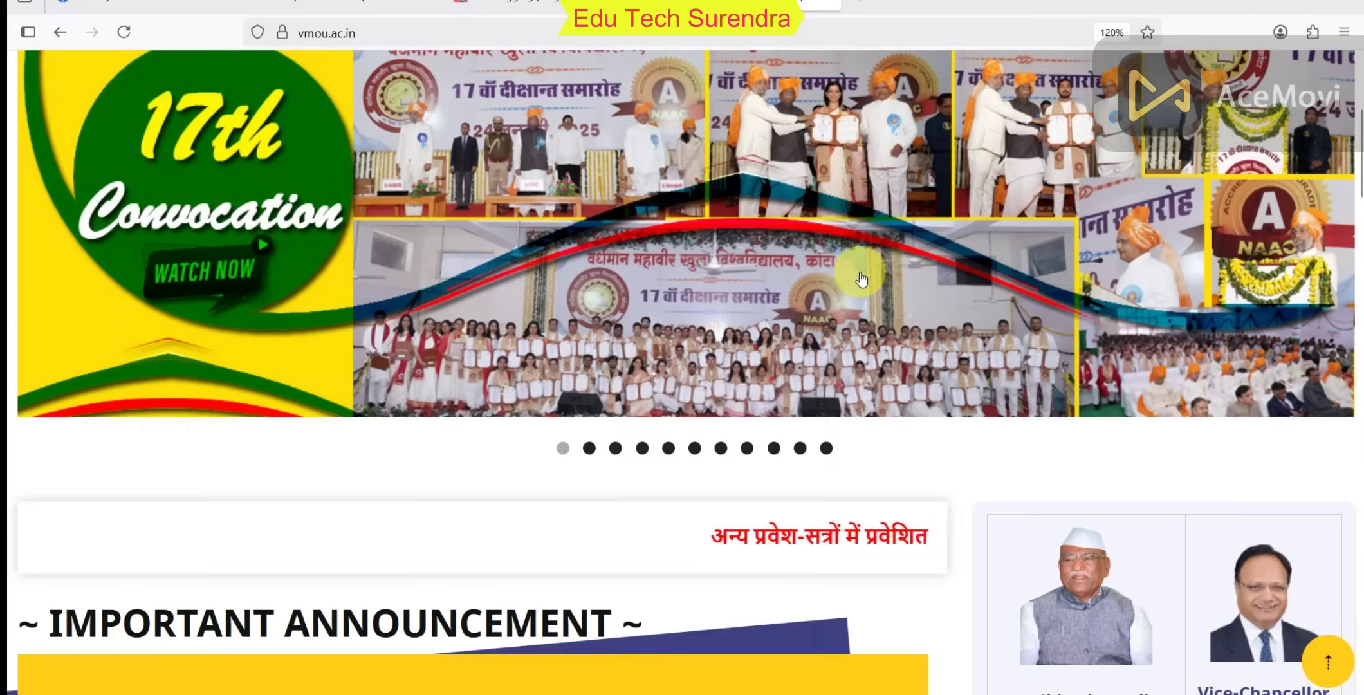
pyautogui.scroll(-20, 861, 279)
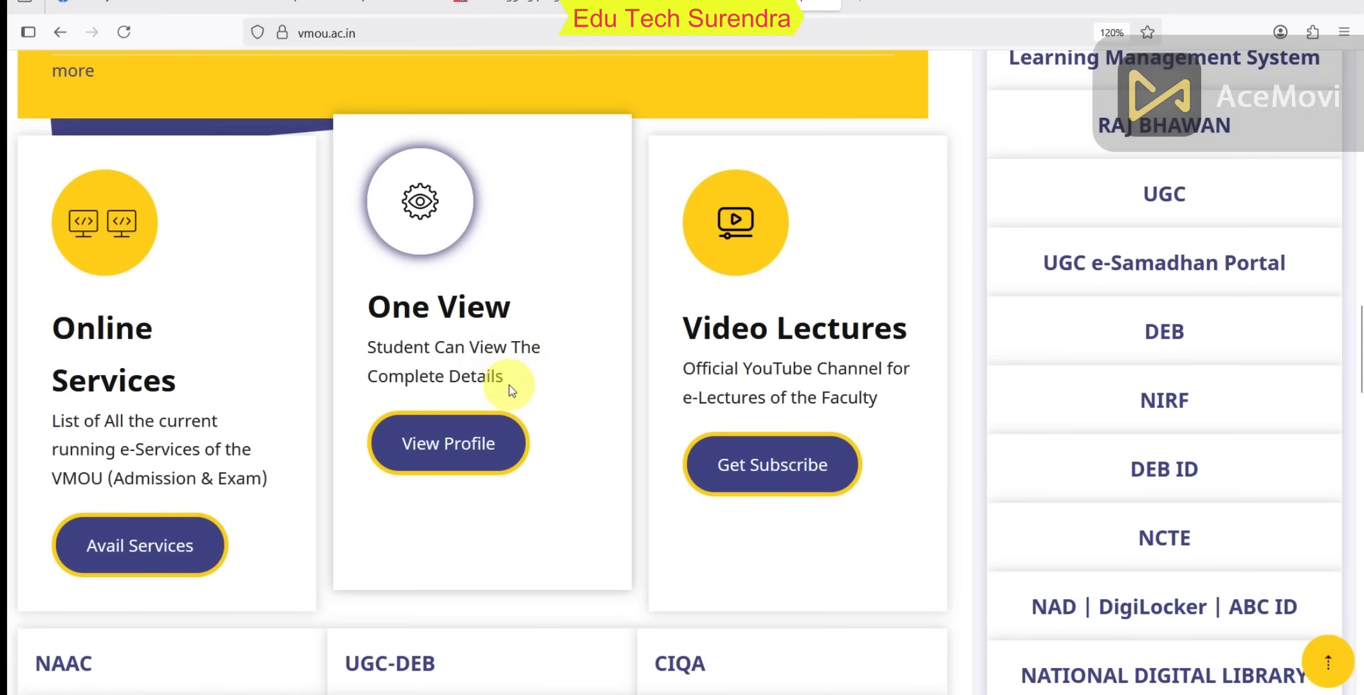
pyautogui.click(453, 454)
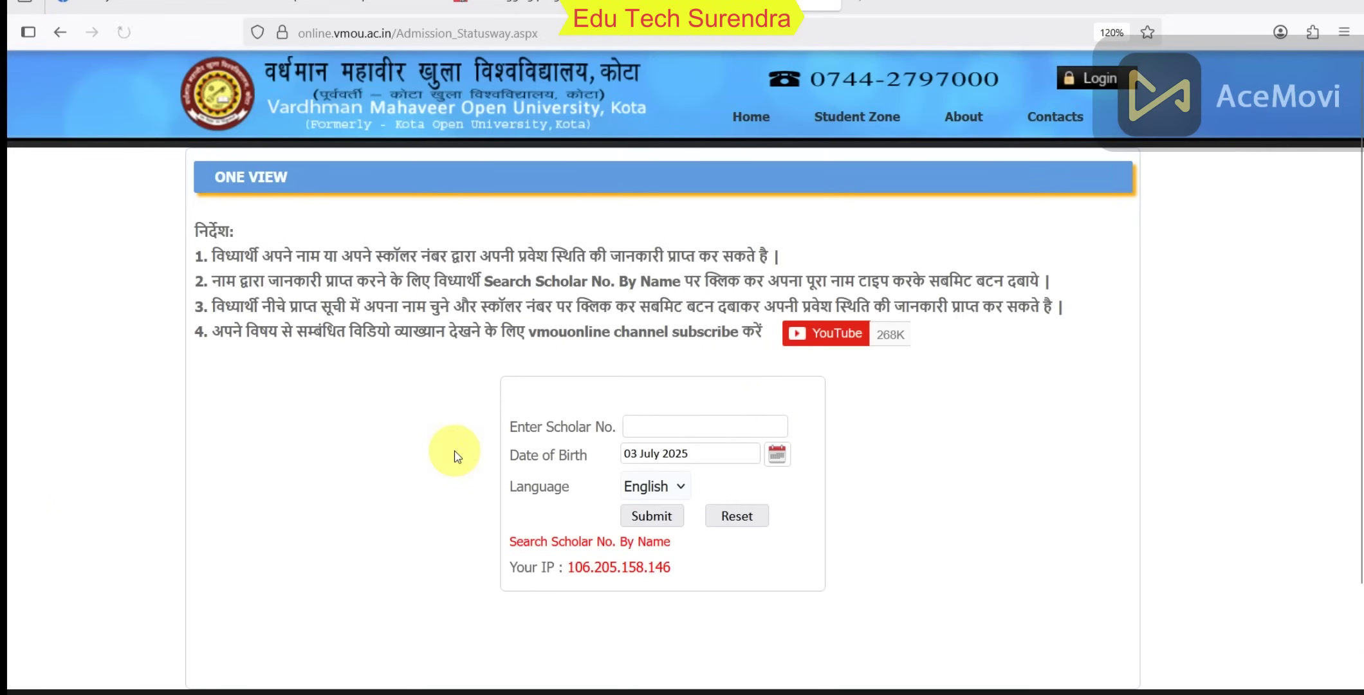
pyautogui.click(672, 427)
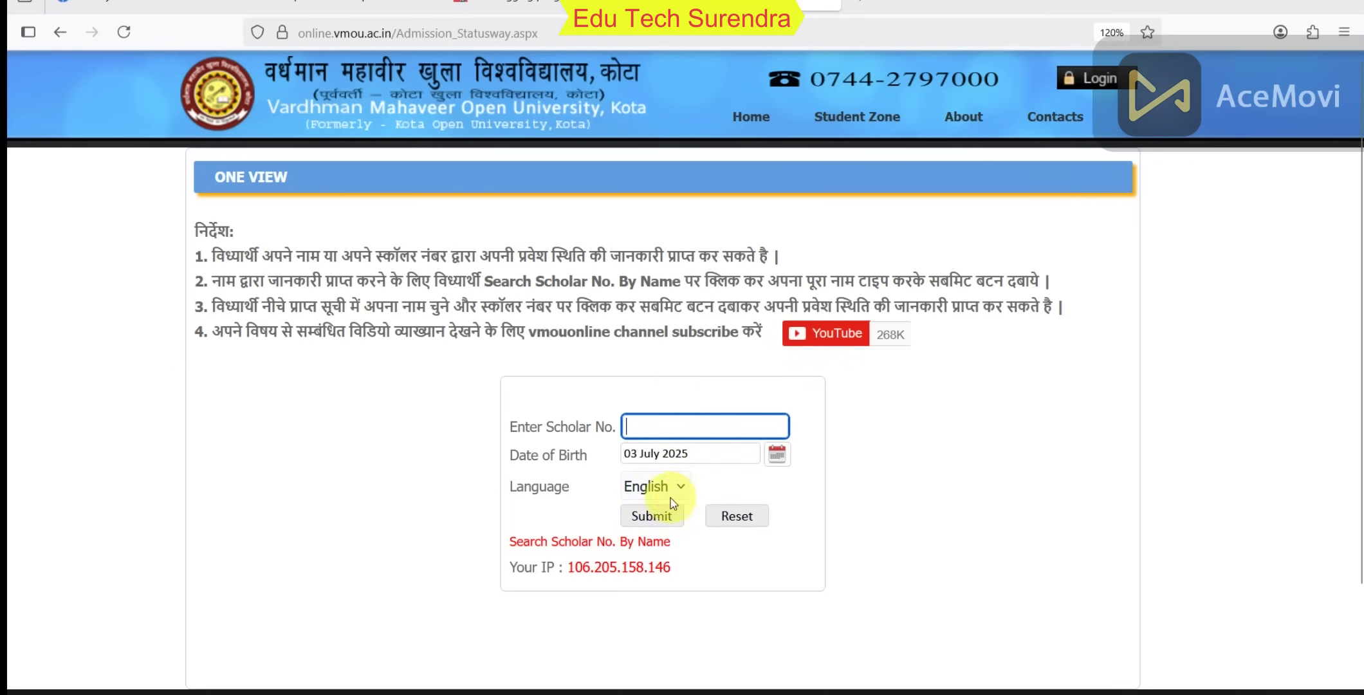
pyautogui.click(660, 518)
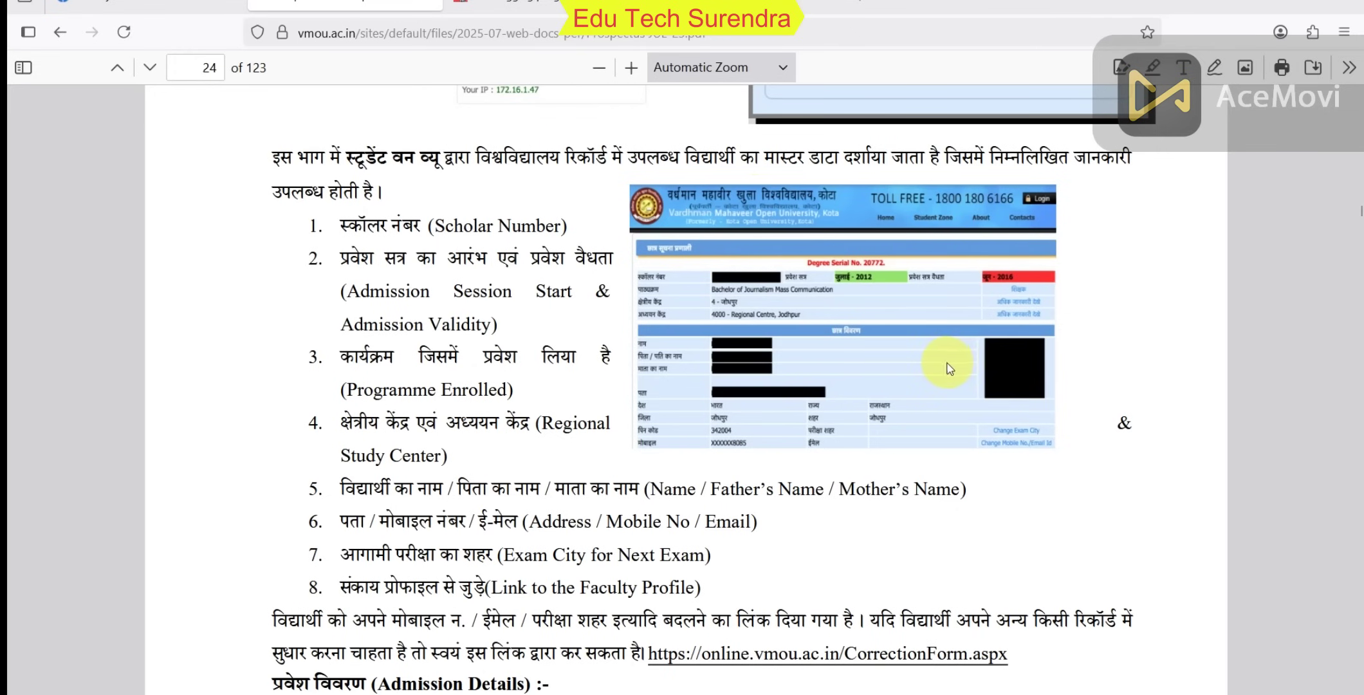
# Read the prospectus sections on One View admission details, assignment deposition status and study material dispatch status.
pyautogui.scroll(-7, 946, 367)
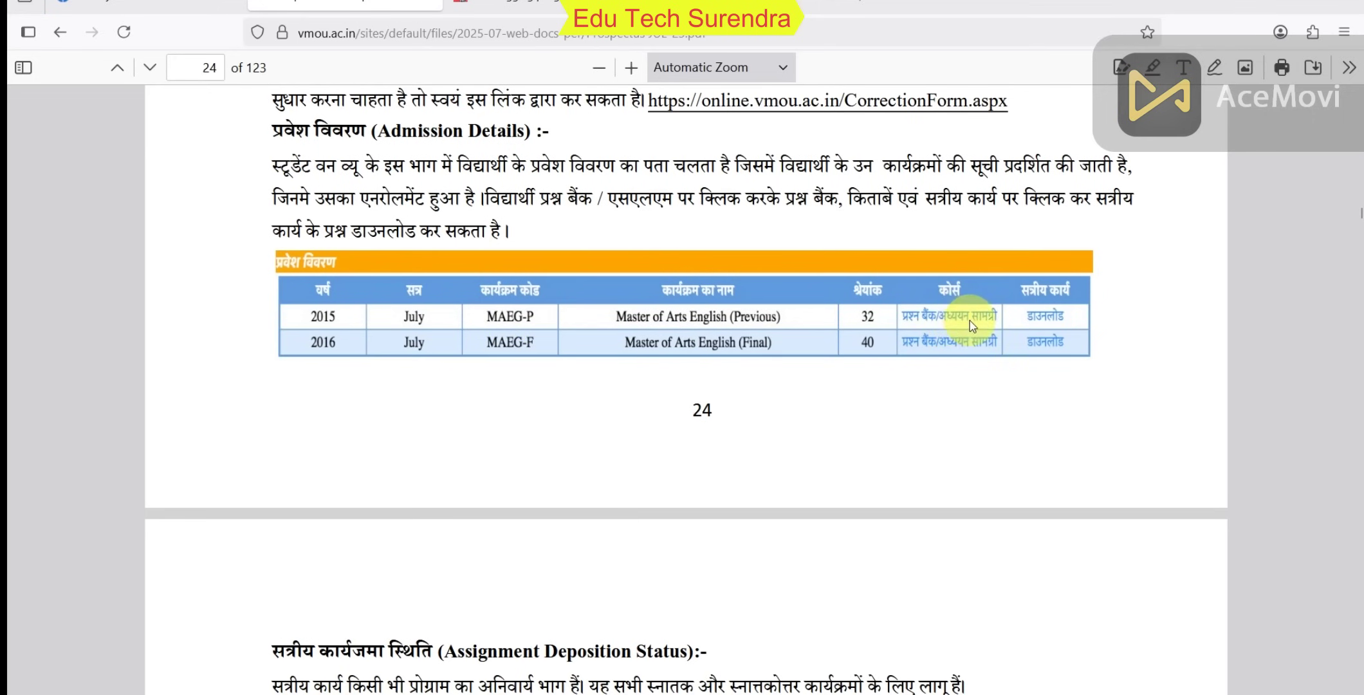
pyautogui.scroll(-5, 694, 359)
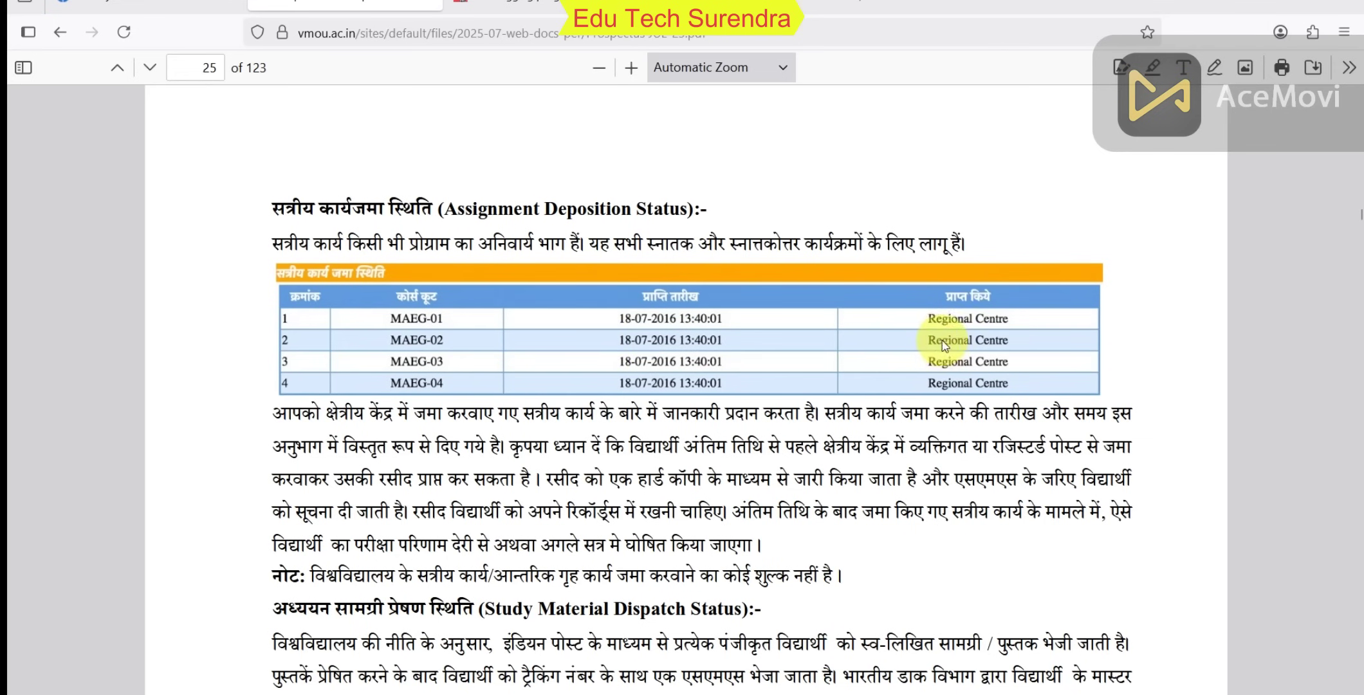
pyautogui.scroll(-8, 773, 345)
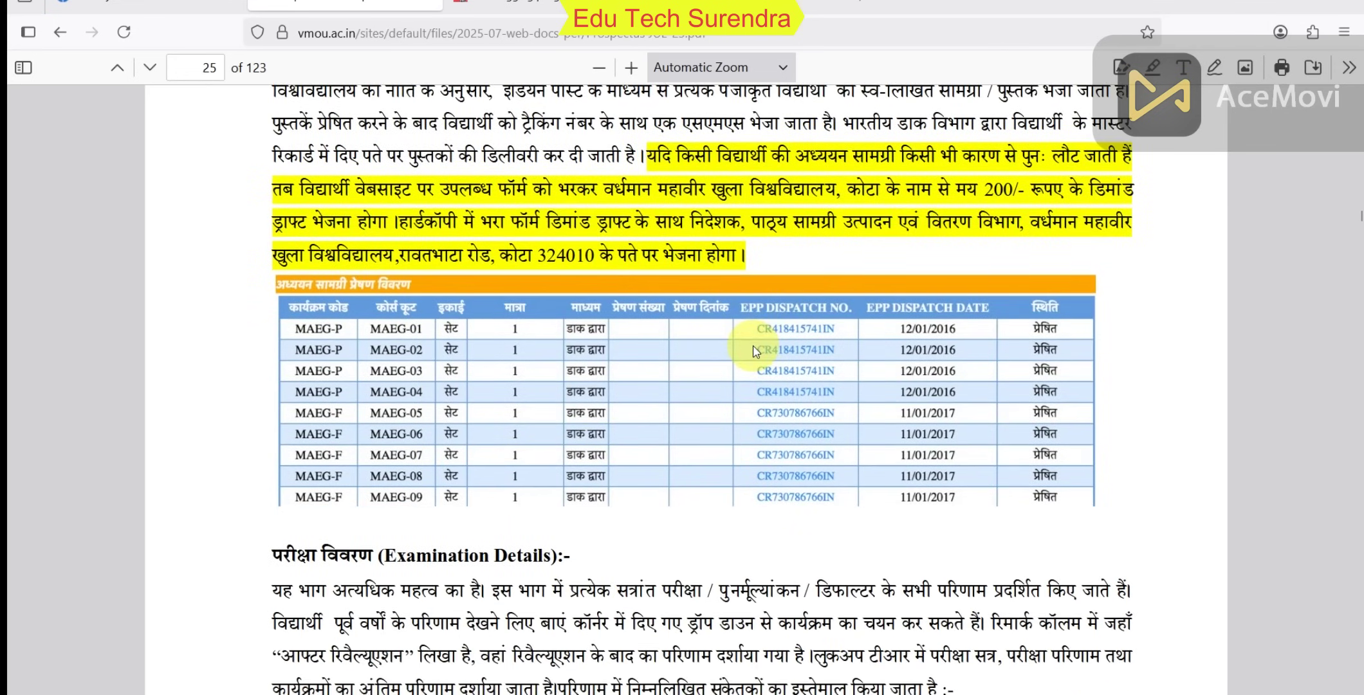